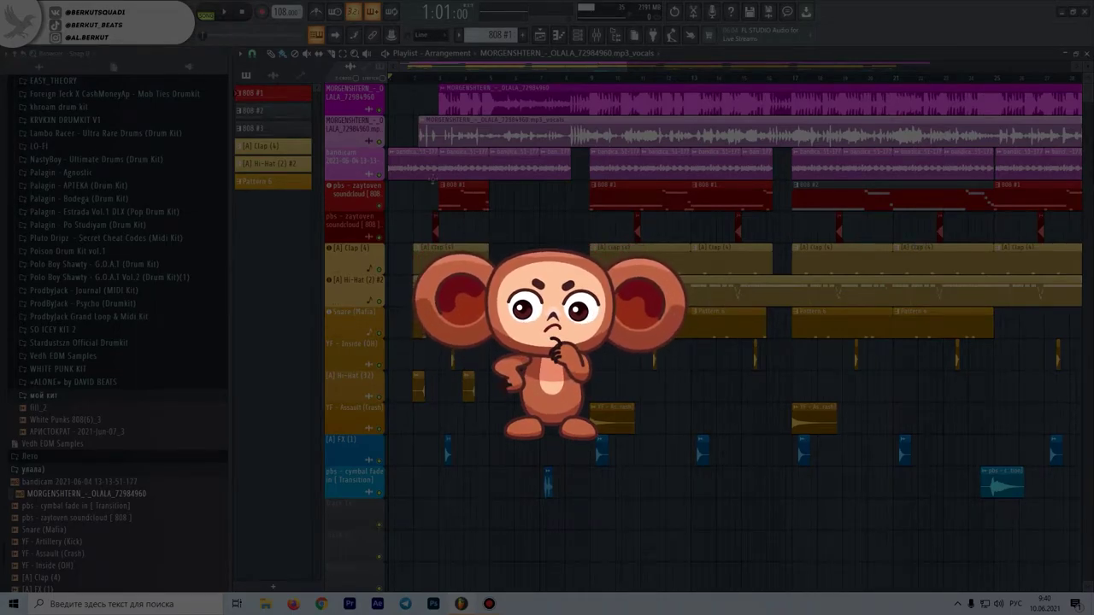
Step: Examine the full playlist arrangement from bar 1 to the end of the vocal clips
scroll(446, 186, "down", 1)
scroll(443, 189, "down", 4, "ctrl")
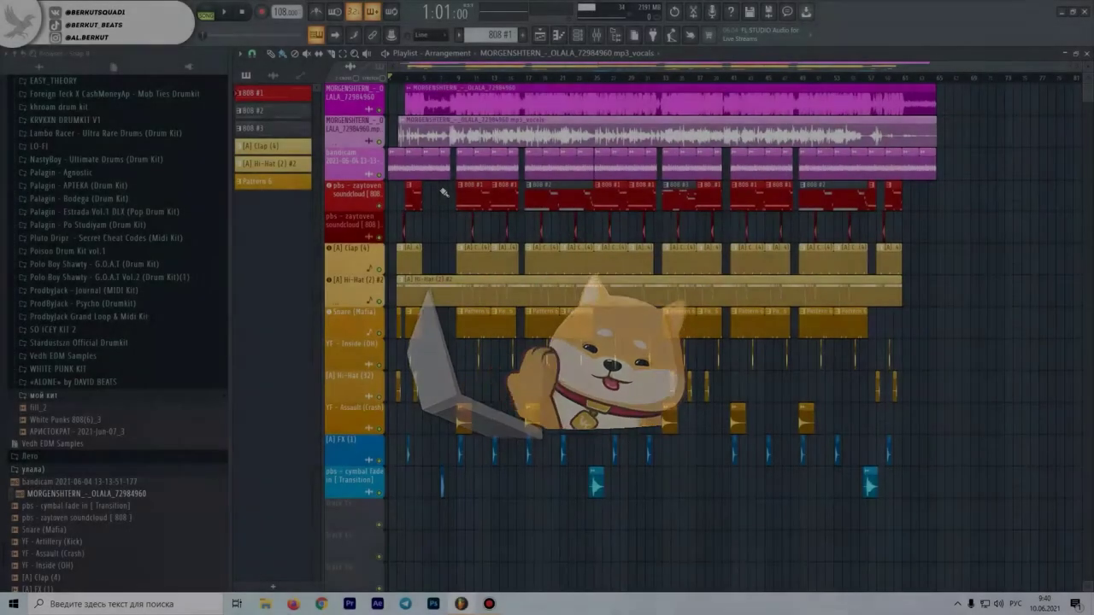
key("ctrl+a")
left_click_drag(972, 519, 376, 75)
left_click_drag(969, 132, 126, 67)
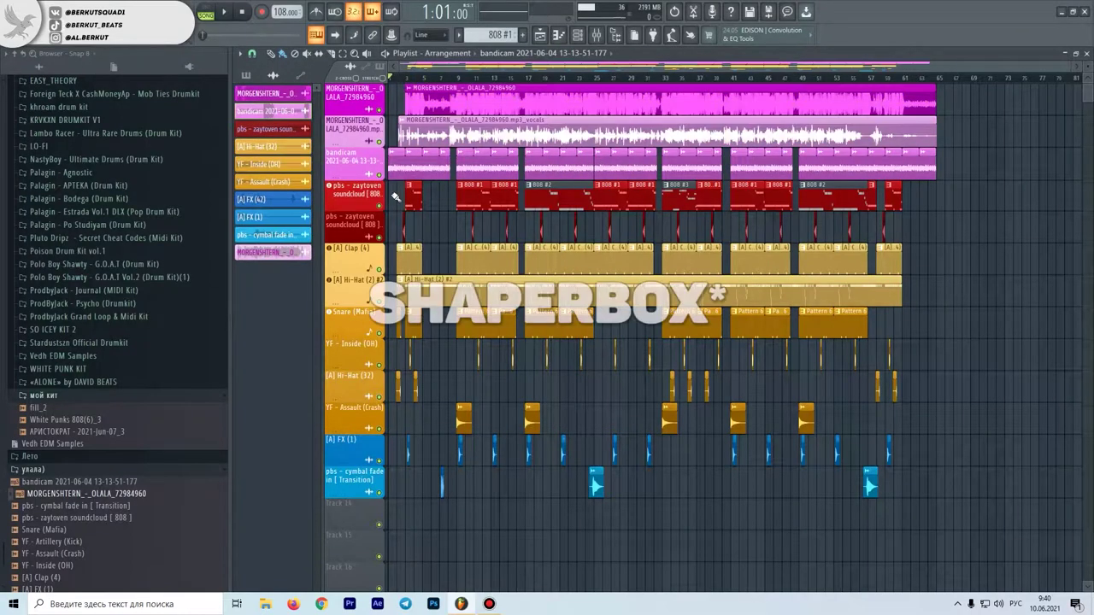
scroll(393, 171, "up", 5)
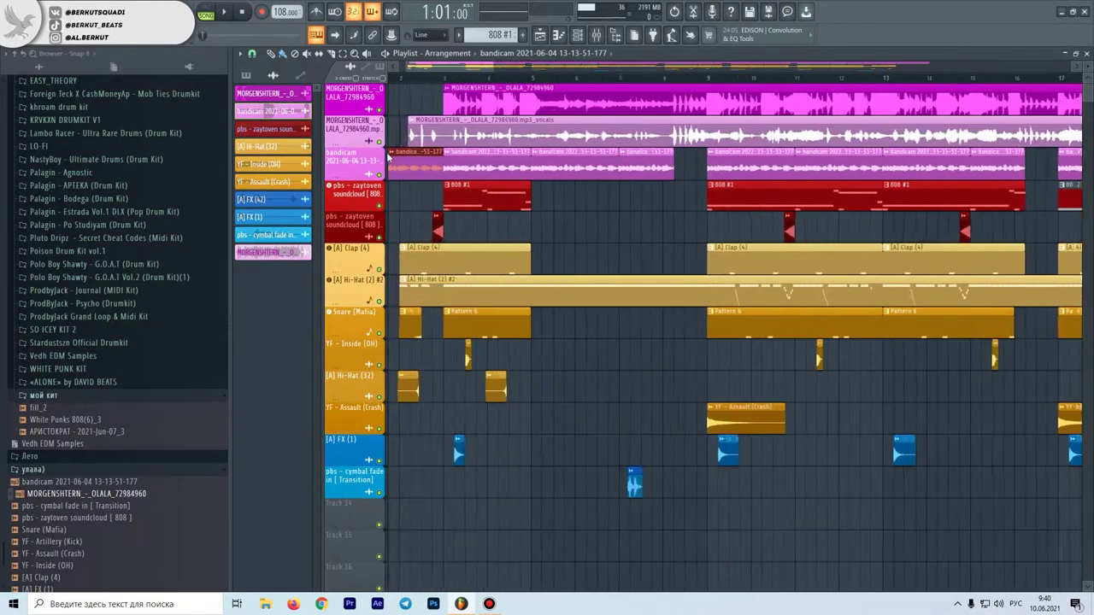
Step: Solo the bandicam melody track, play it from bar 1, and restore all the other tracks
right_click(380, 176)
key("space")
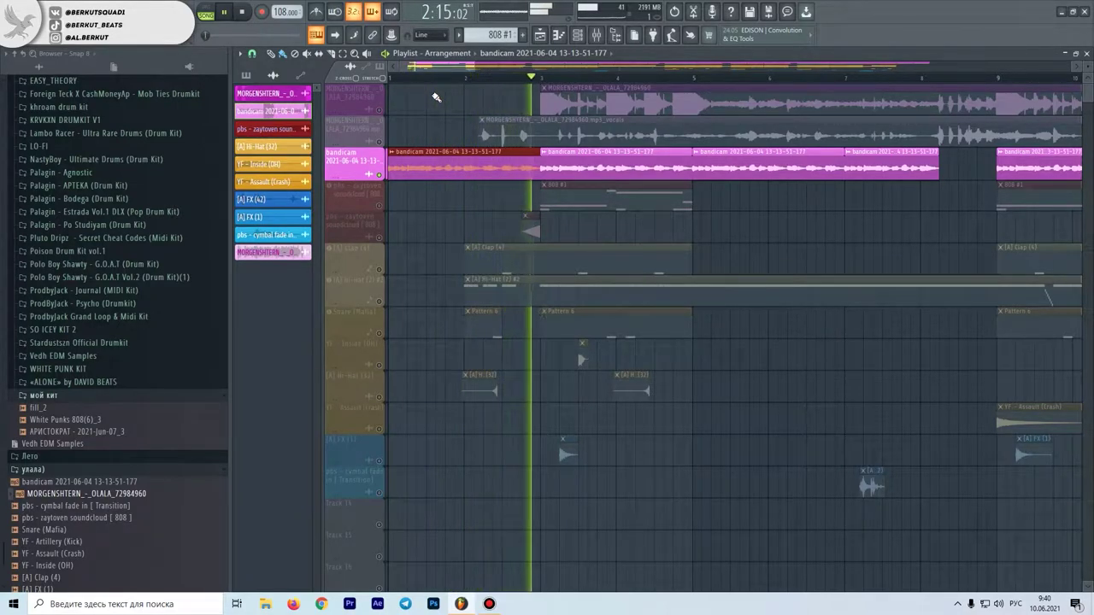
key("space")
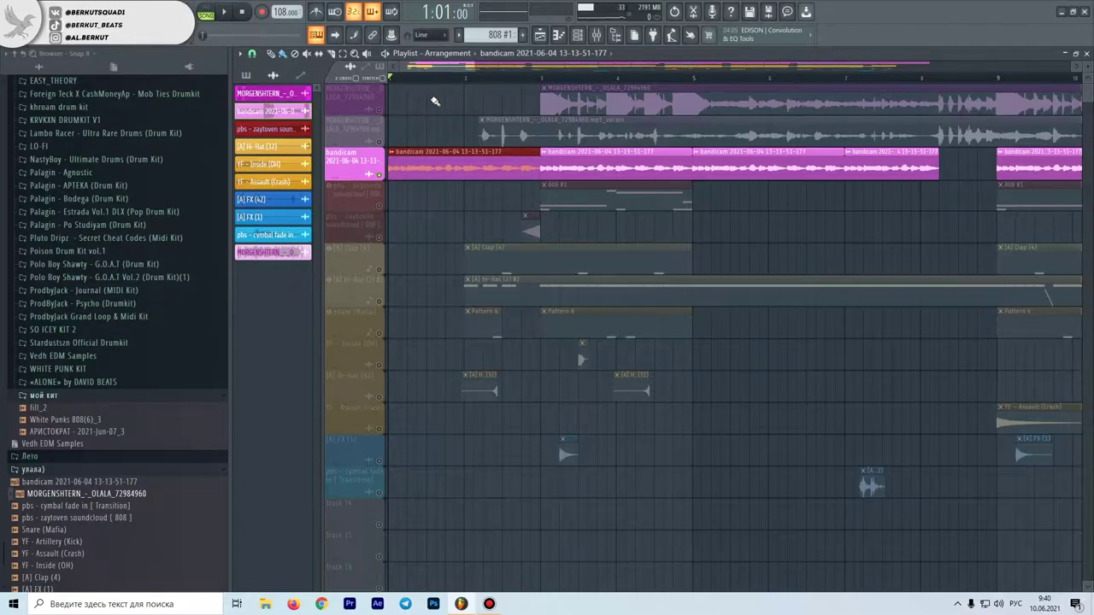
right_click(379, 174)
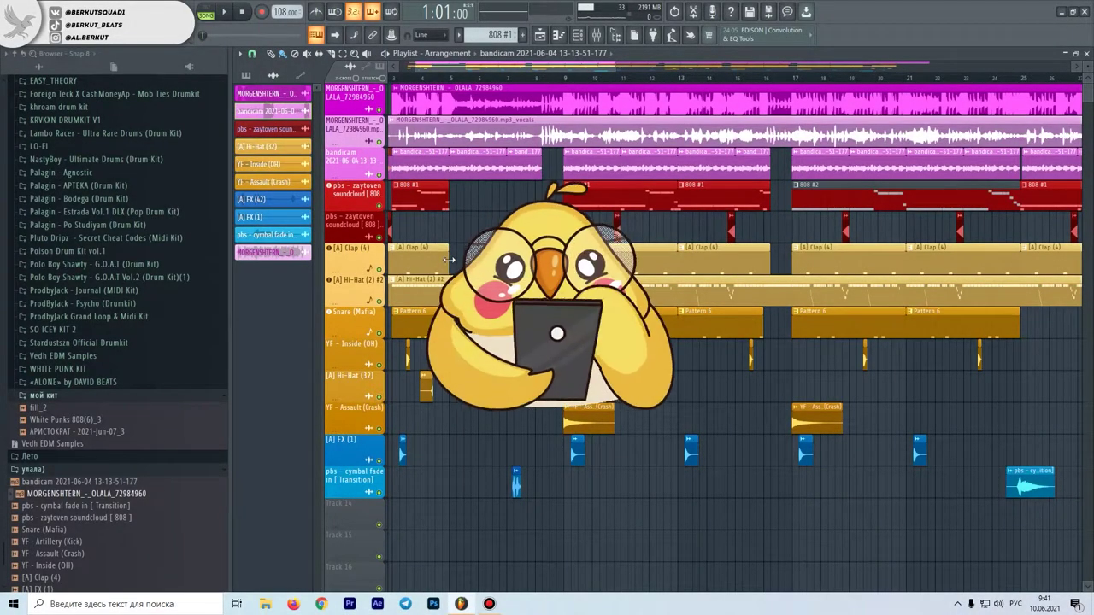
Step: Select all the clips on the bandicam melody track across the whole arrangement
scroll(448, 260, "down", 5)
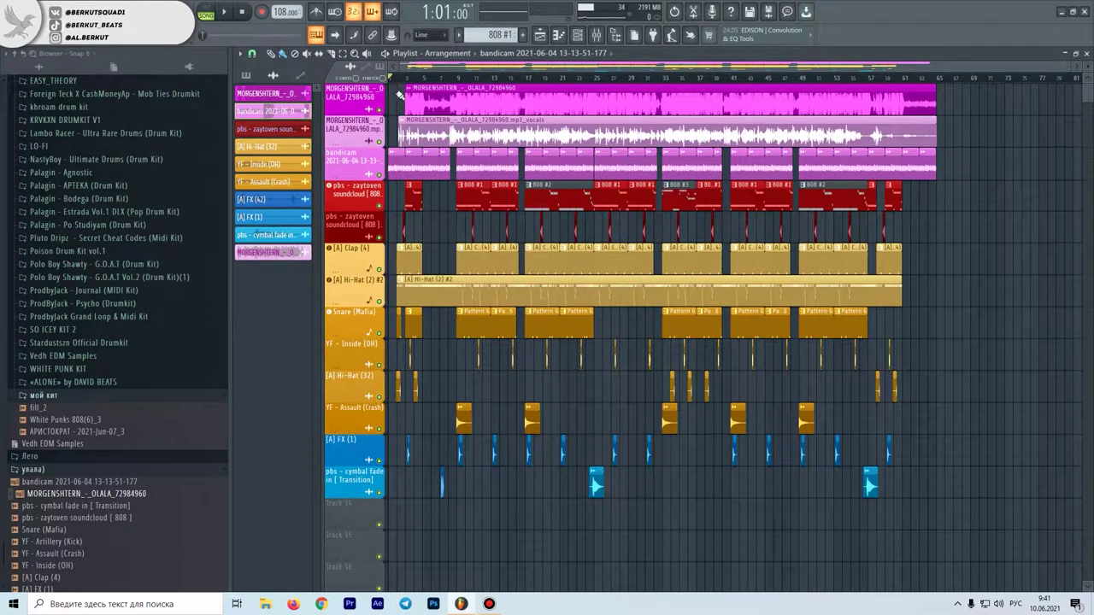
left_click_drag(954, 106, 1078, 135)
left_click(348, 160)
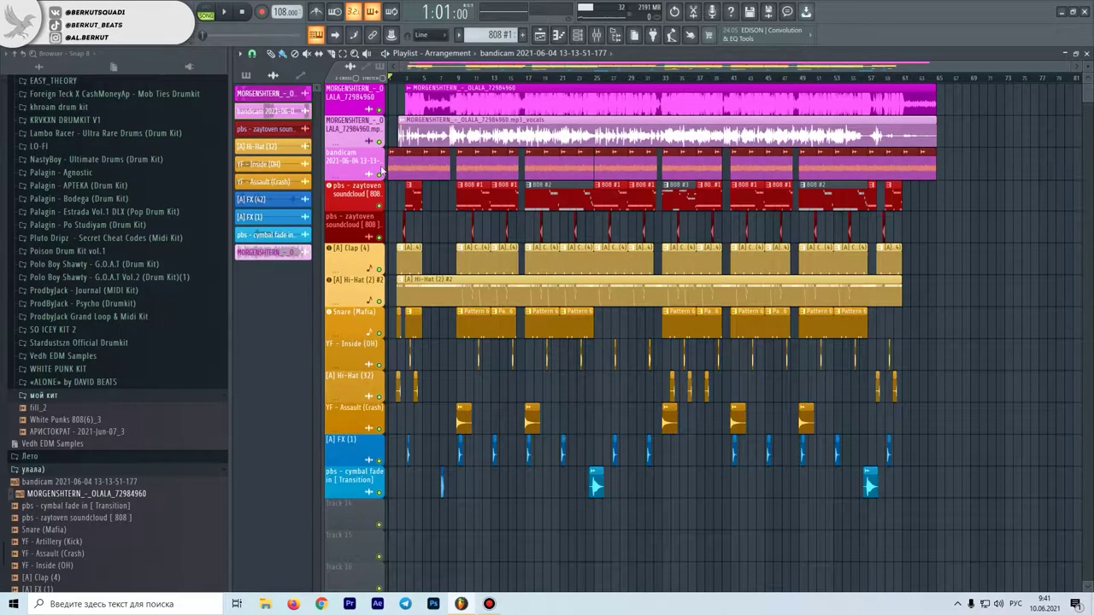
Step: Select all the 808 pattern clips on the main zaytoven 808 track across the arrangement
scroll(389, 175, "up", 5)
left_click(422, 200, "ctrl")
scroll(422, 205, "down", 5)
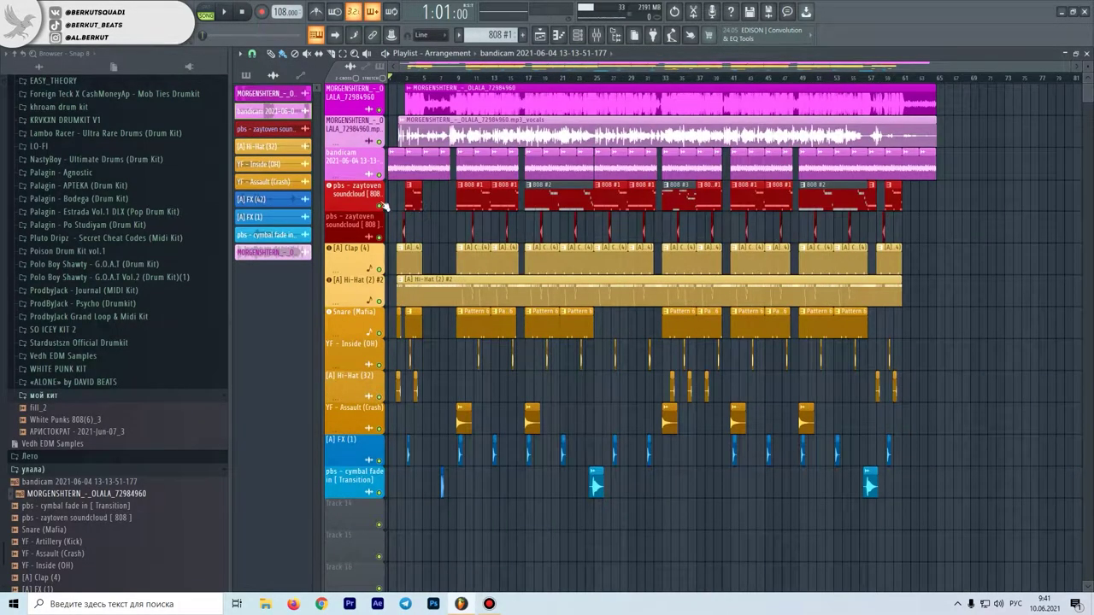
left_click_drag(396, 197, 1012, 196)
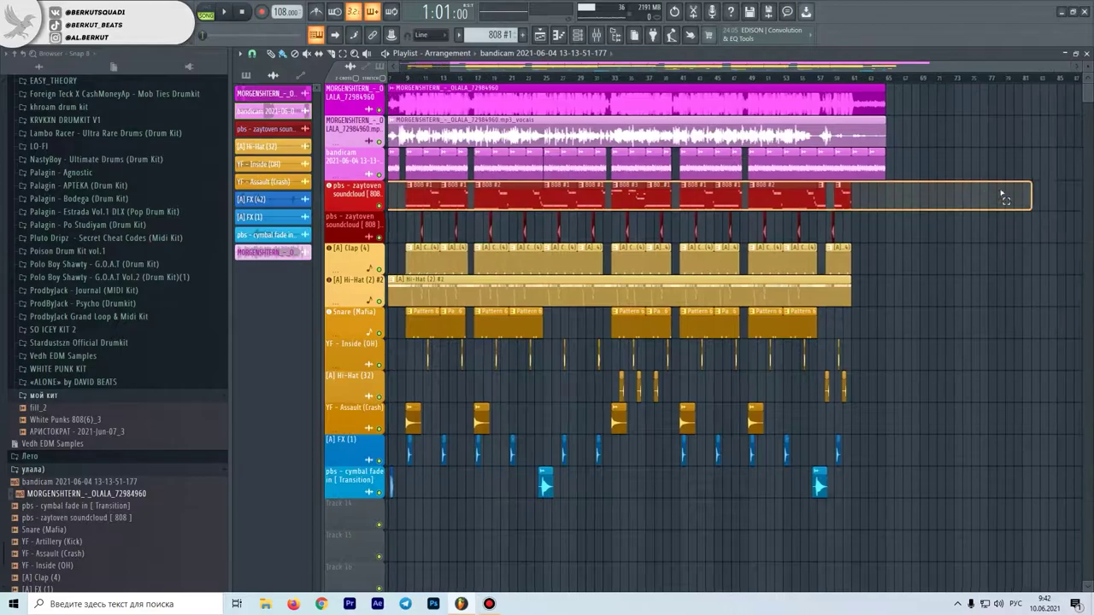
scroll(397, 198, "up", 4)
scroll(396, 198, "down", 4)
left_click_drag(397, 198, 1039, 208)
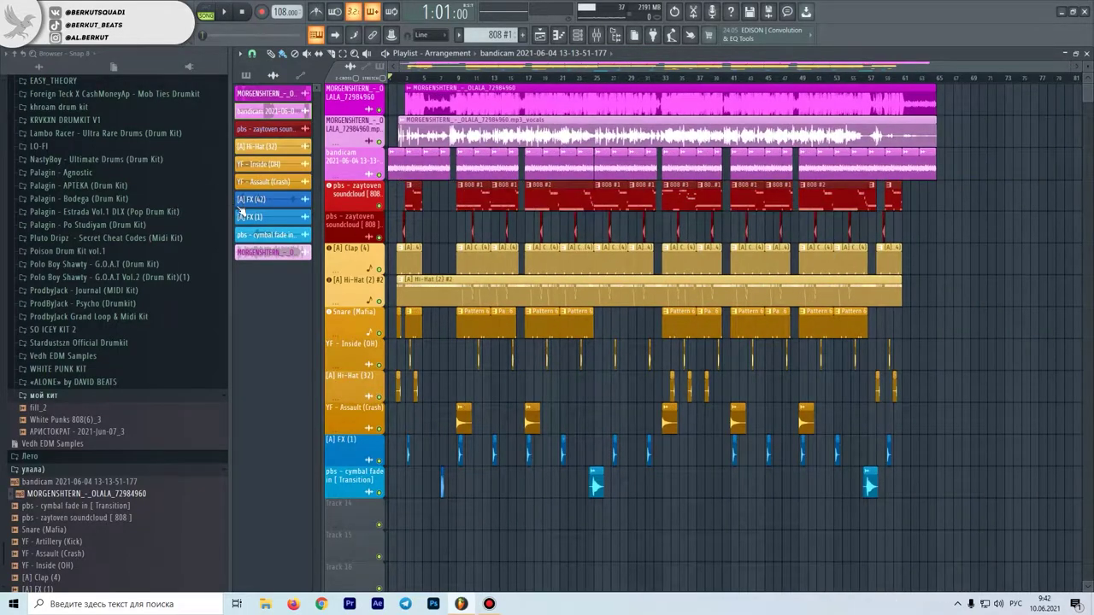
Step: Examine the reversed 808 audio clip that leads into bar 3 on the second 808 track
scroll(396, 211, "up", 5)
left_click_drag(456, 66, 430, 66)
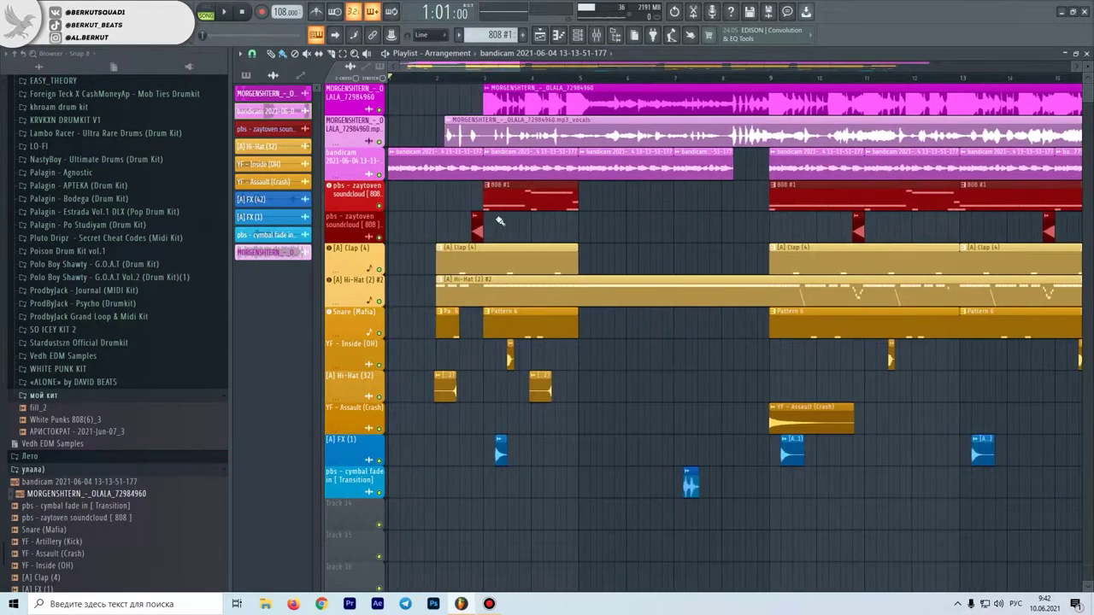
scroll(460, 233, "up", 5)
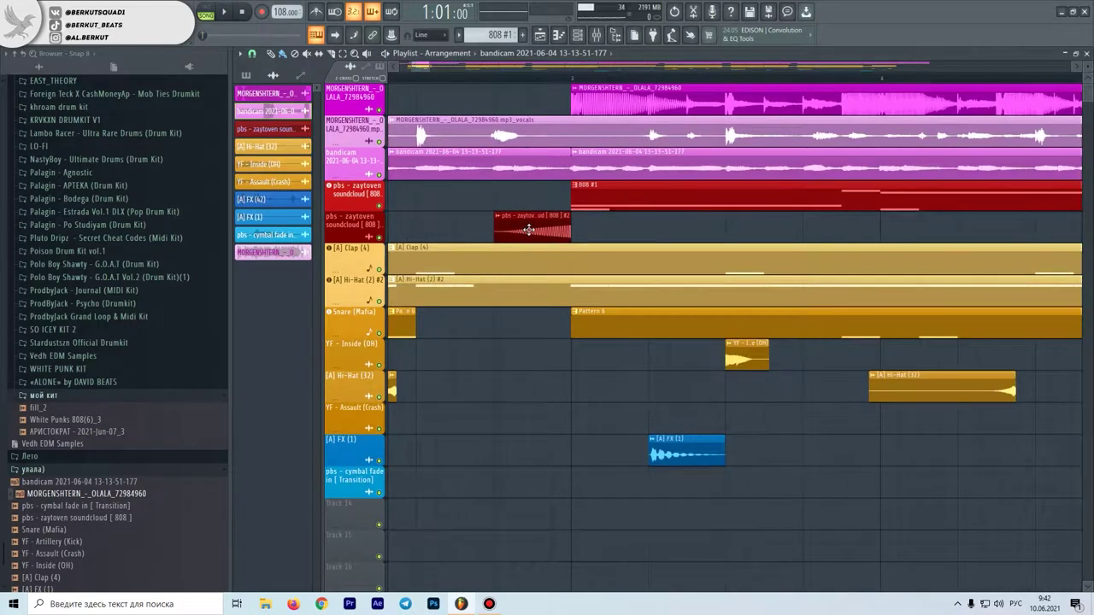
scroll(529, 230, "down", 5)
scroll(459, 255, "down", 3)
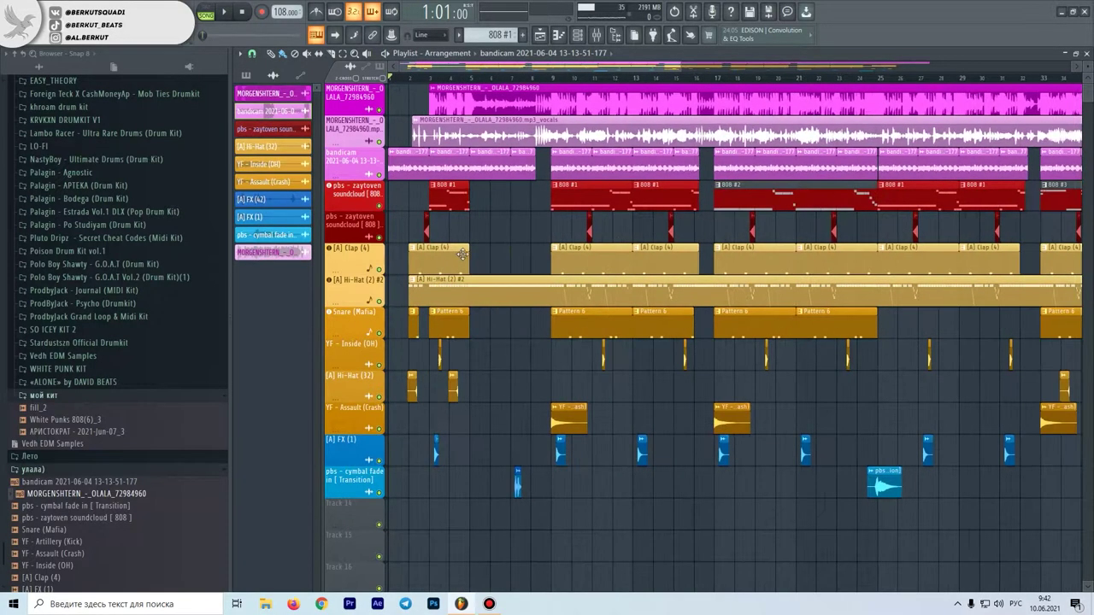
Step: Examine the Hi-Hat track and select its single long pattern clip
scroll(408, 290, "up", 4)
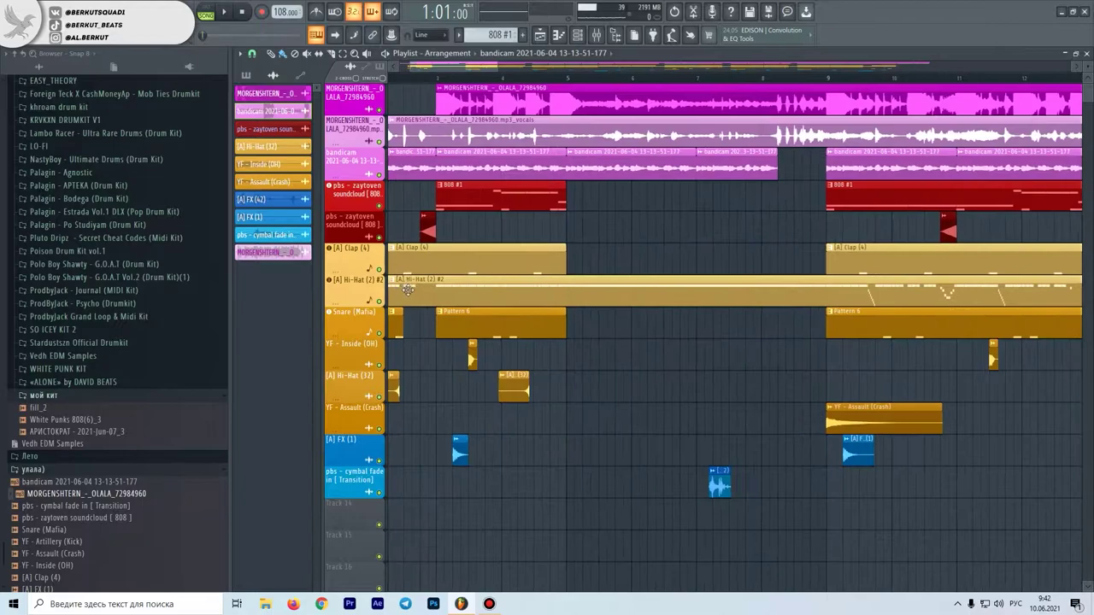
scroll(454, 322, "down", 6)
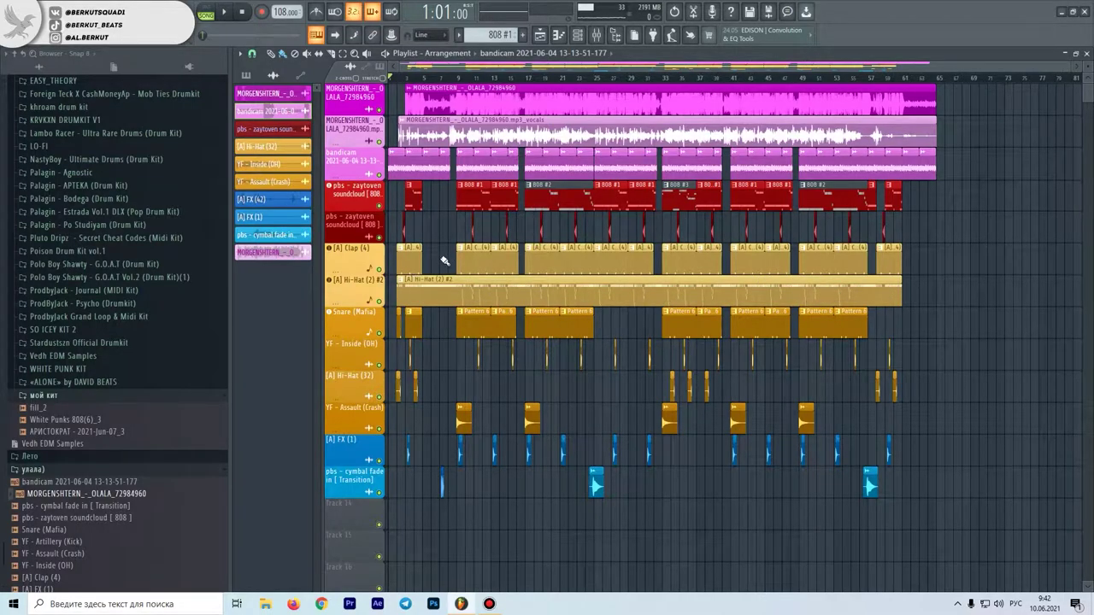
left_click(491, 287, "ctrl")
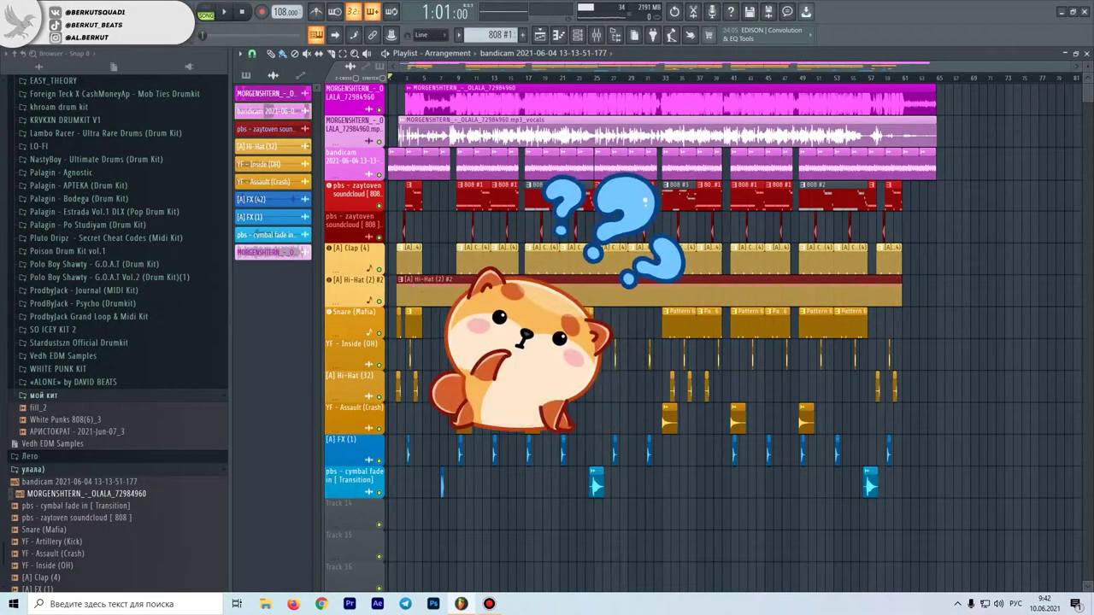
Step: Merge all the separate pattern clips on the Clap track into one long pattern clip
right_click(359, 252)
left_click(351, 258)
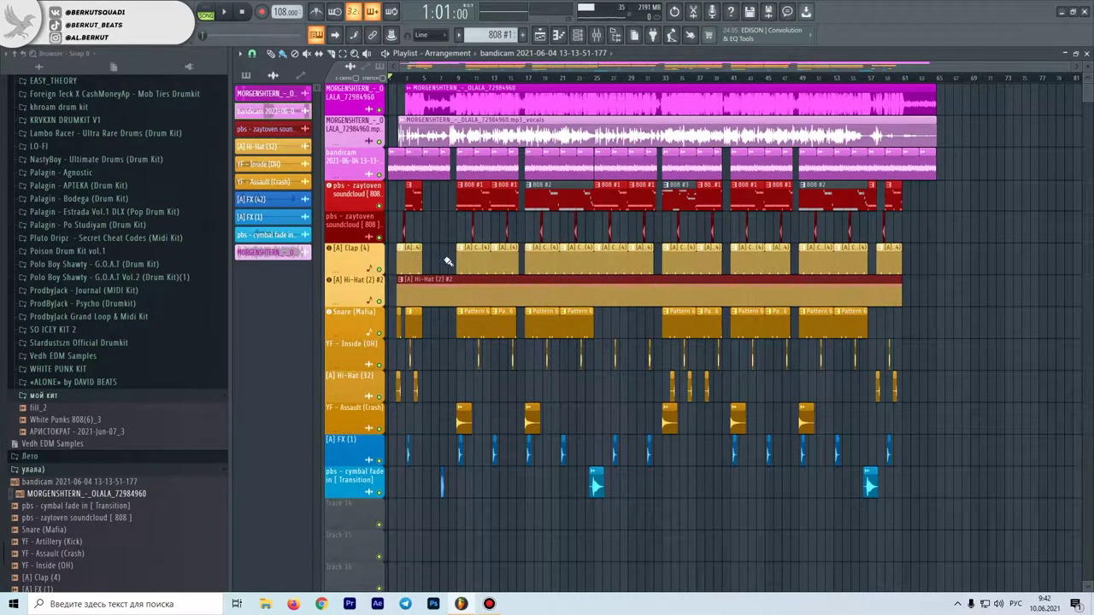
double_click(354, 260)
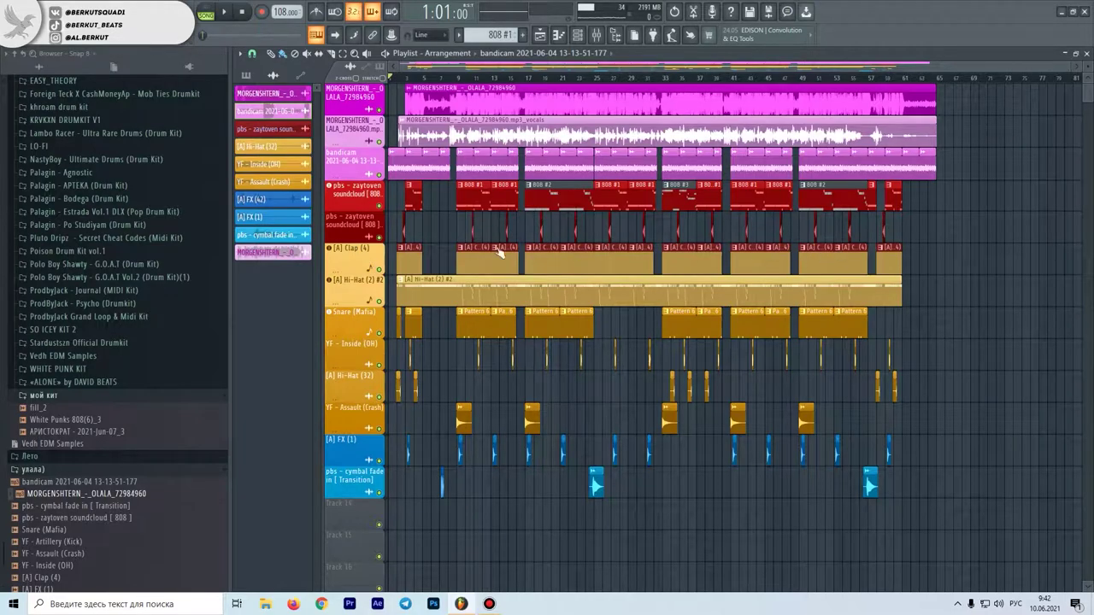
right_click(371, 255)
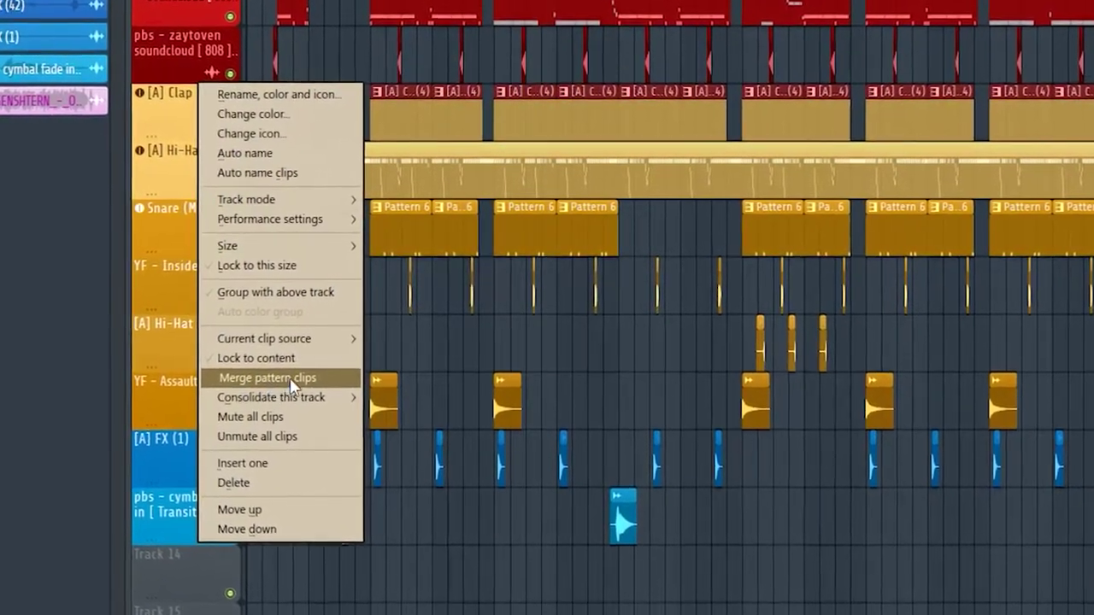
left_click(277, 373)
left_click(494, 249)
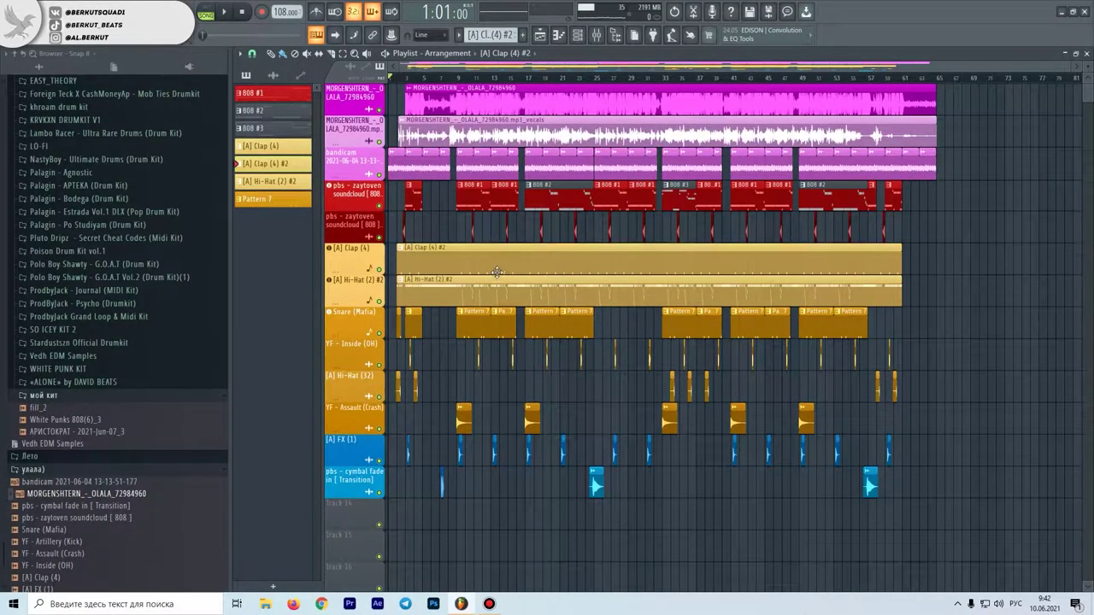
Step: Inspect the merged Clap clip and the long Hi-Hat clip across the opening bars
left_click(599, 293)
scroll(418, 256, "up", 4)
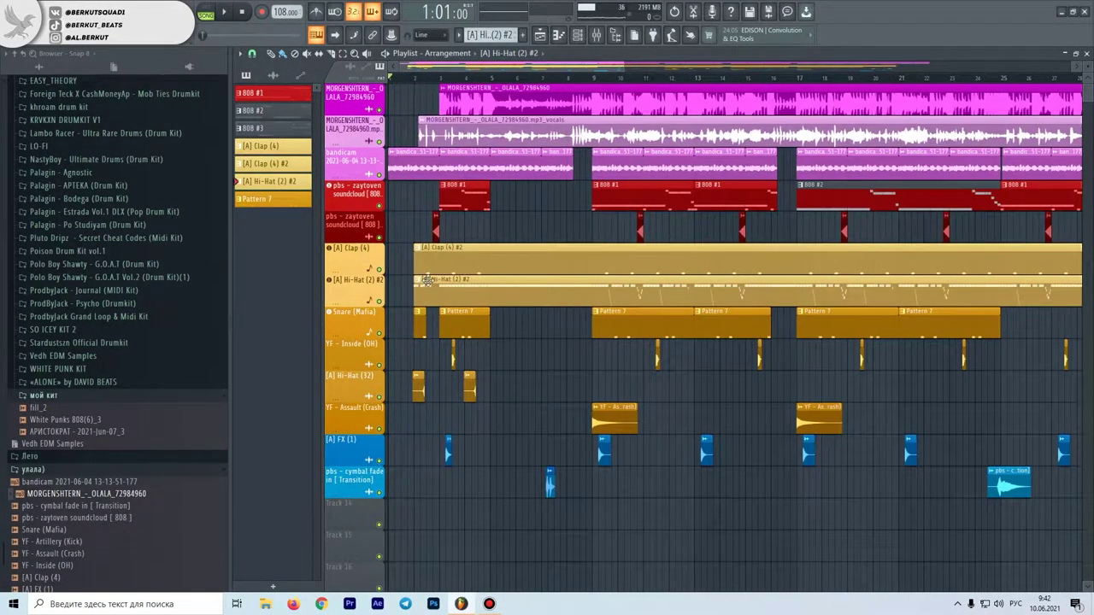
scroll(427, 281, "down", 4)
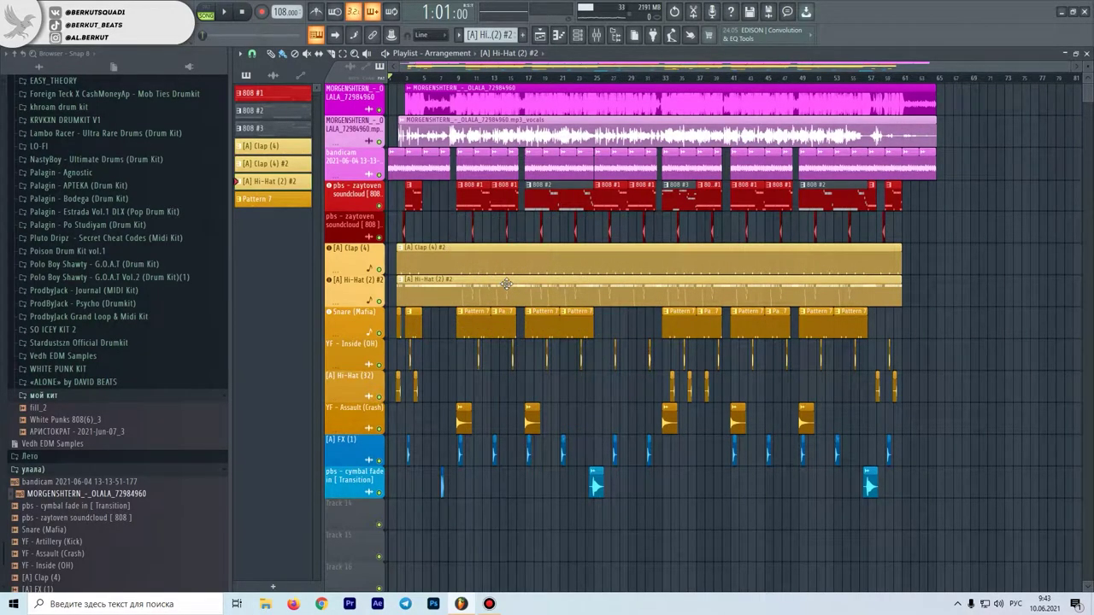
scroll(418, 322, "up", 4)
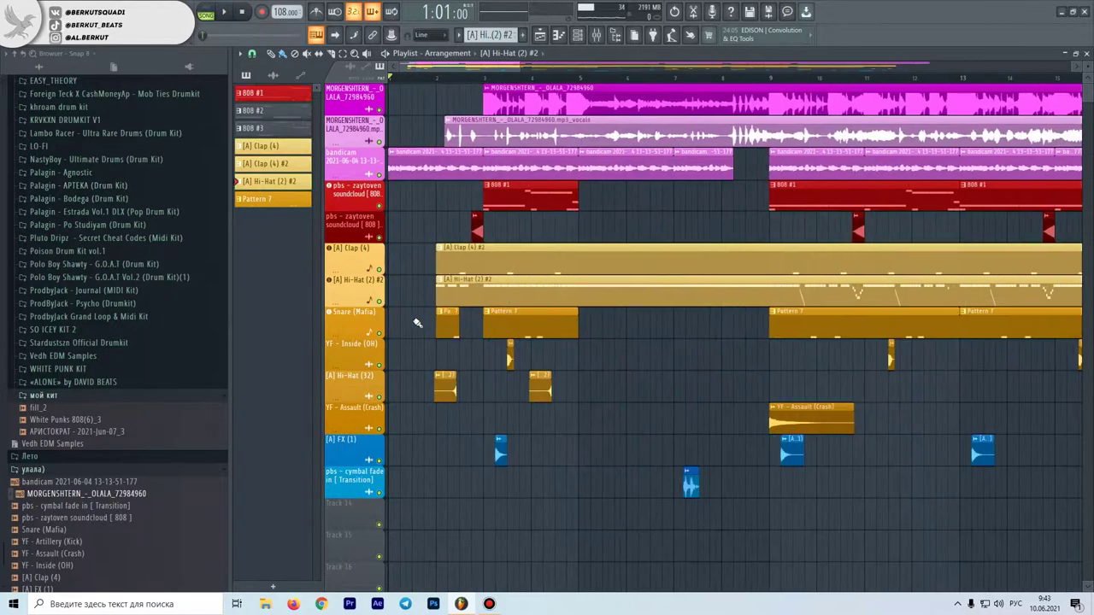
Step: Select all the Snare pattern clips across the arrangement, followed by the YF - Inside open-hat clips
left_click_drag(416, 326, 713, 348)
scroll(889, 352, "down", 5)
scroll(870, 344, "down", 2)
left_click_drag(885, 328, 257, 312)
scroll(523, 352, "up", 5)
scroll(518, 357, "down", 5)
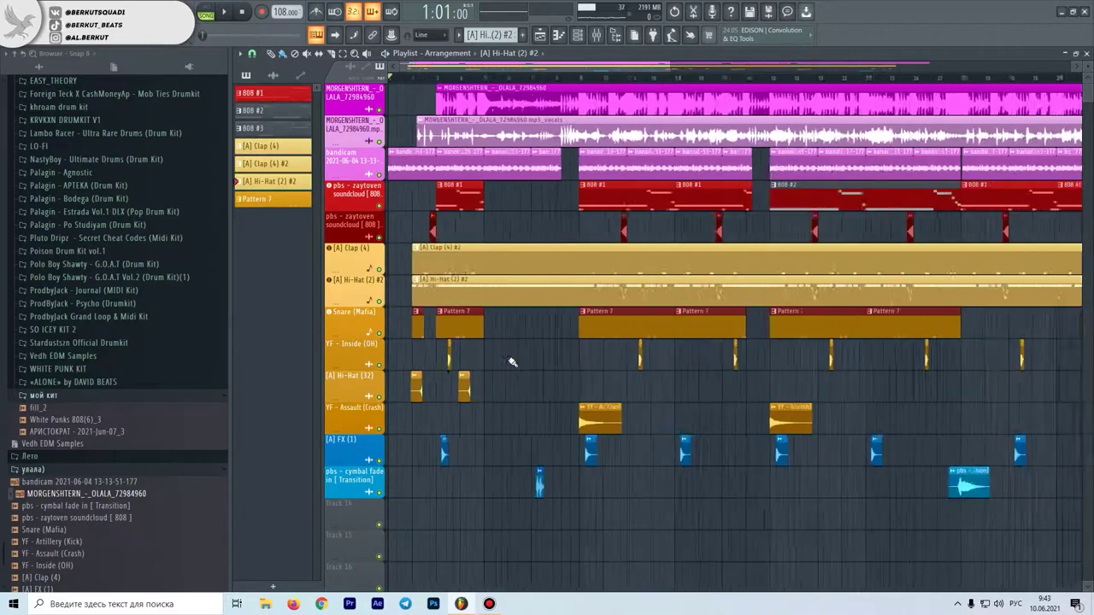
left_click_drag(408, 362, 976, 356)
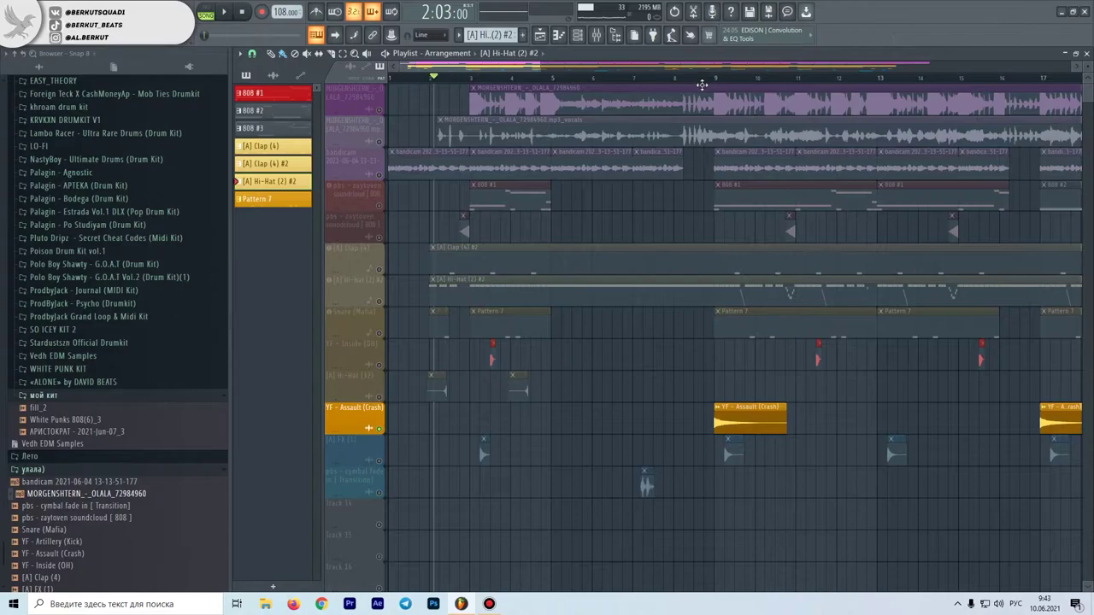
Step: Listen to the soloed crash at bar 9 and the soloed transition effect clip in bar 7
left_click(712, 79)
key("space")
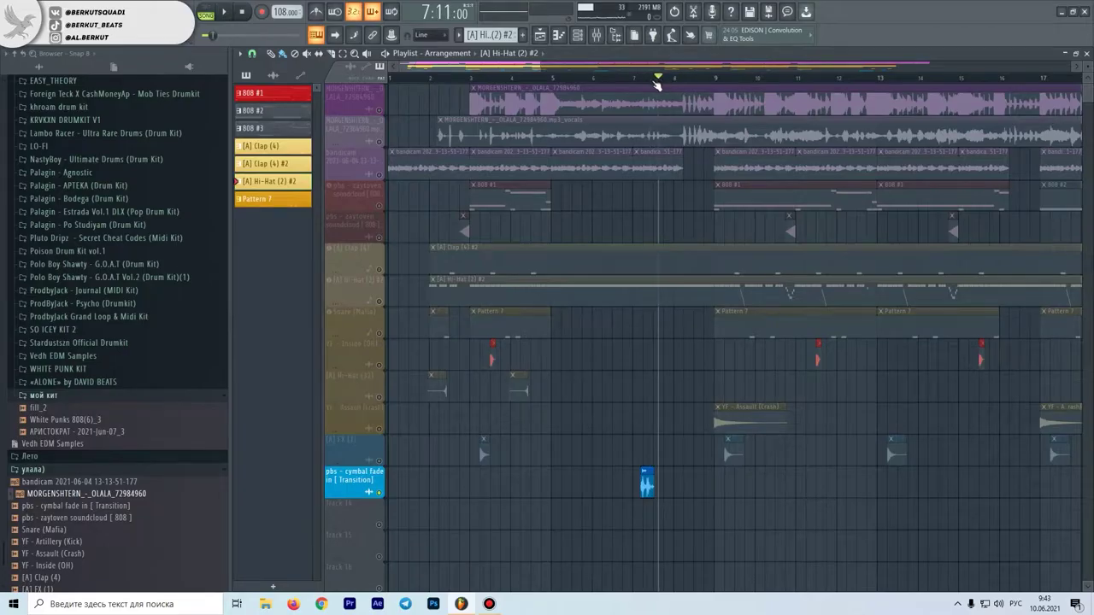
left_click_drag(657, 81, 640, 81)
key("space")
scroll(640, 81, "down", 3)
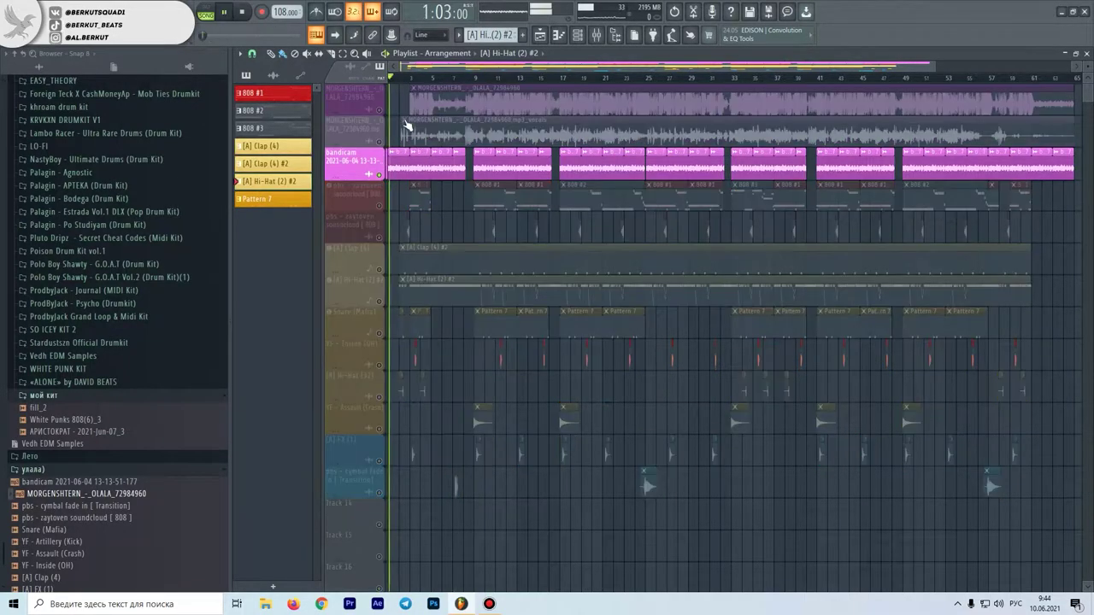
Step: Listen to the soloed bandicam melody over its opening bars and stop playback
scroll(395, 127, "up", 8)
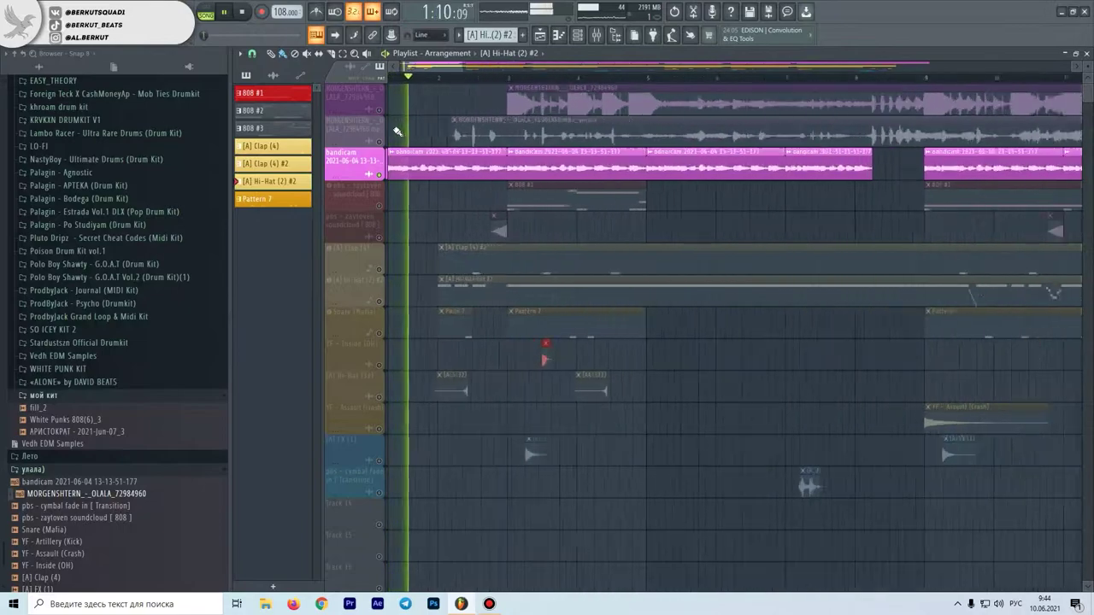
scroll(398, 131, "down", 2)
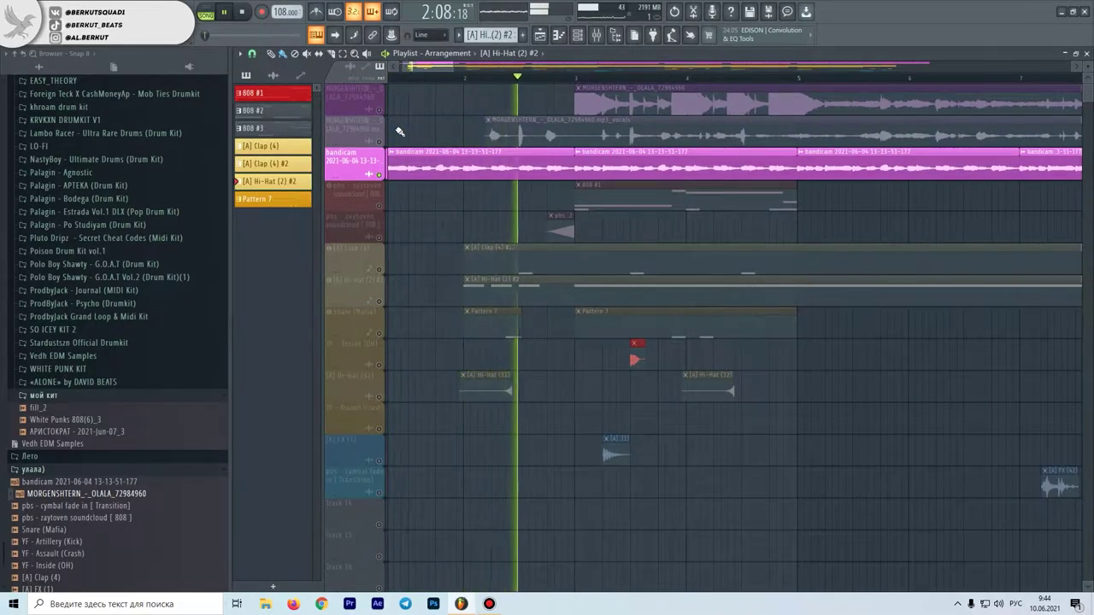
scroll(400, 130, "down", 2)
key("space")
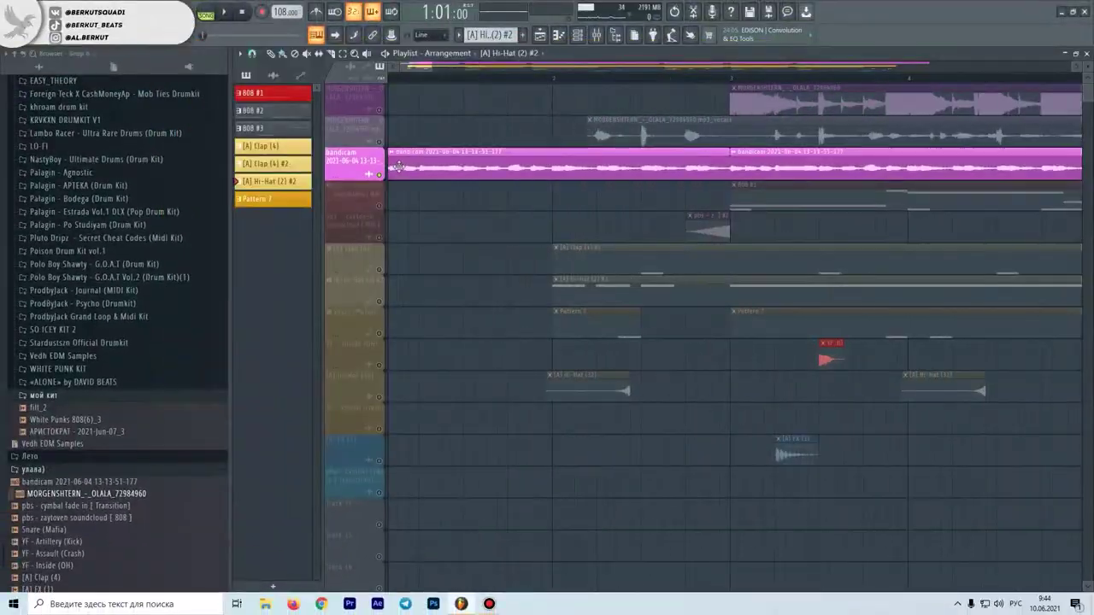
Step: Unmute the main 808 track alongside the melody, open its first 808 #1 clip in the piano roll, and select the D5 notes
scroll(501, 204, "down", 6)
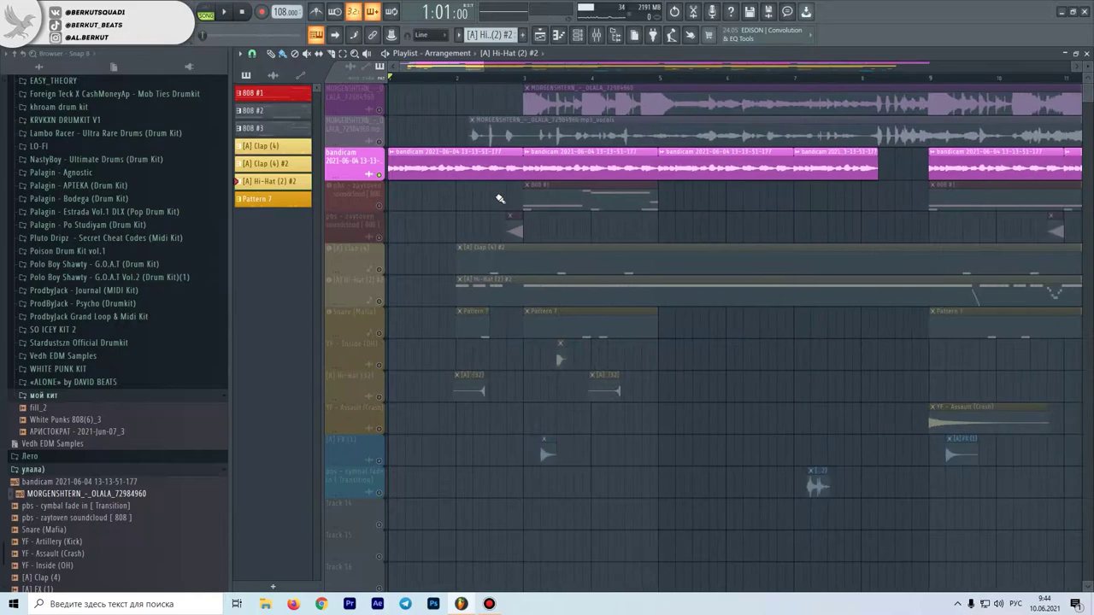
left_click(380, 206)
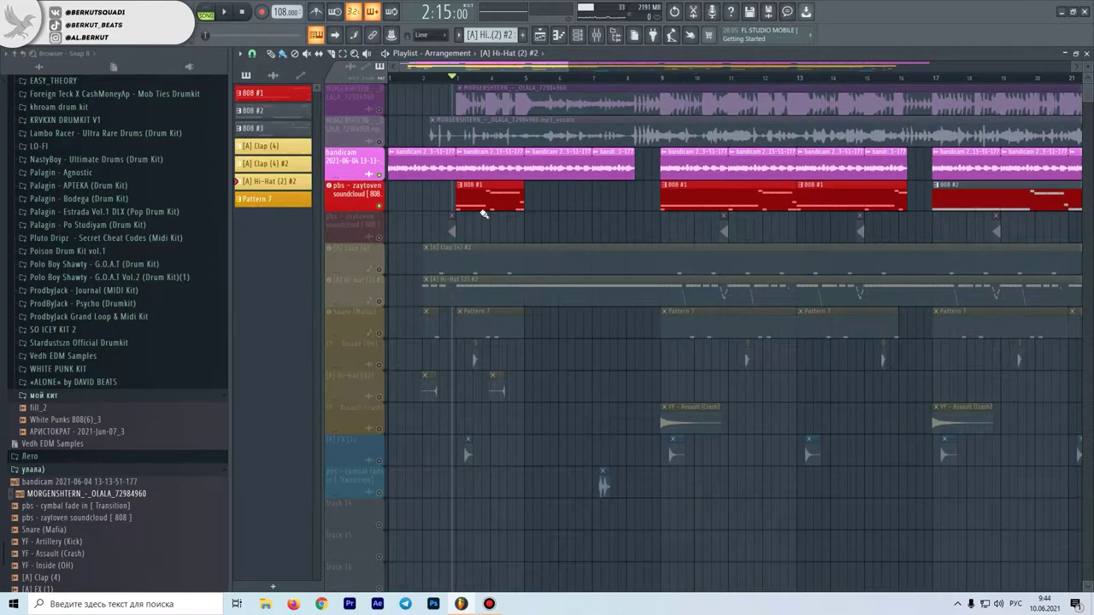
double_click(480, 209)
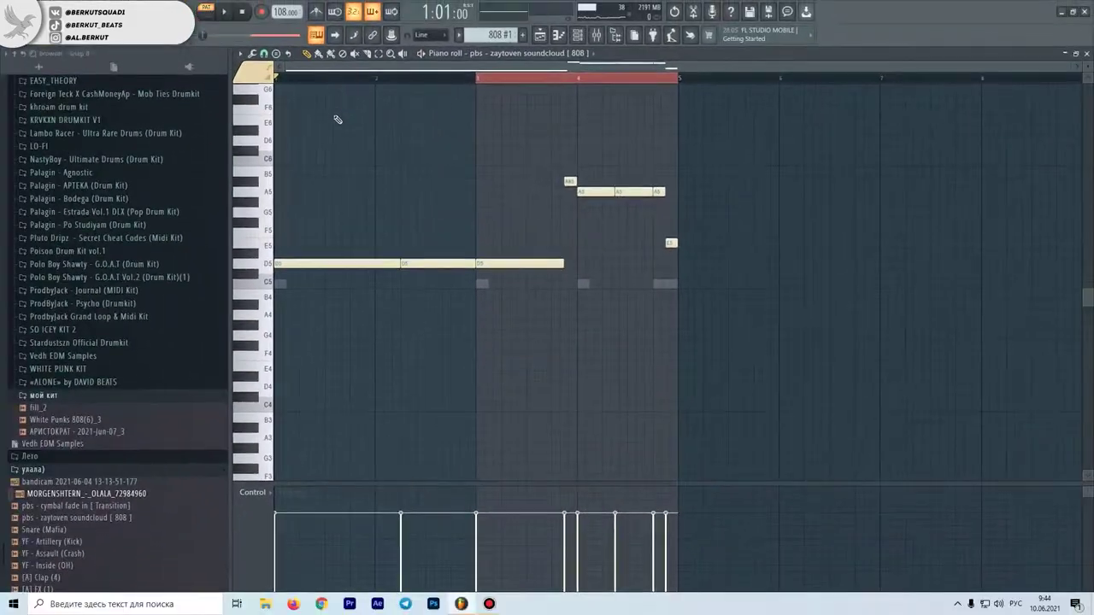
mouse_move(277, 298)
left_mouse_down()
mouse_move(601, 278)
mouse_move(733, 286)
mouse_move(263, 313)
left_mouse_up()
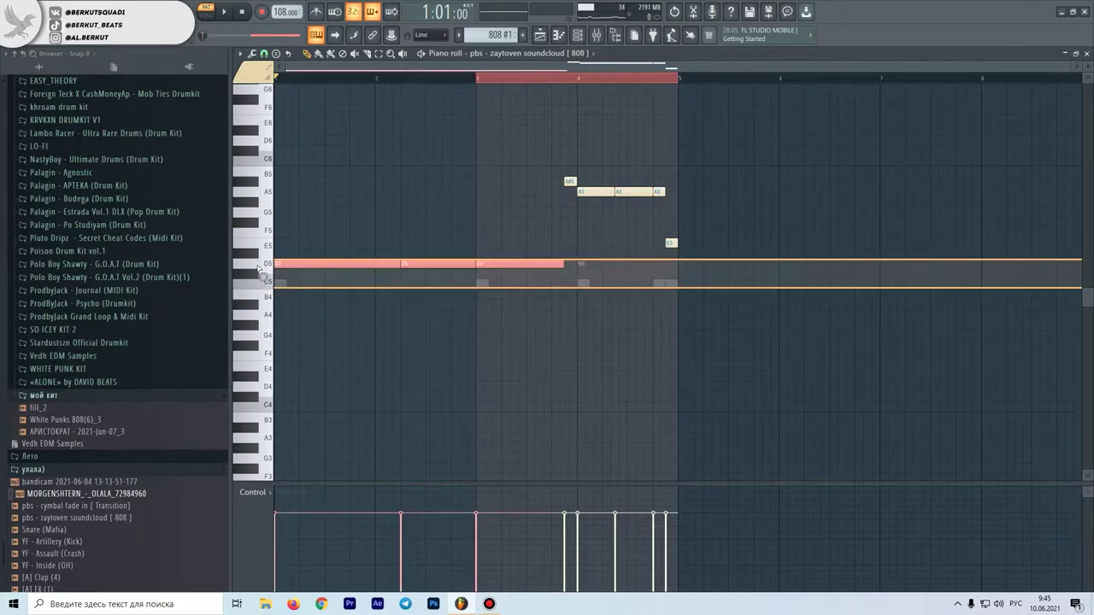
Step: Open the 808 #2 clip in the piano roll and listen to its notes from the start through bar 8
key("F5")
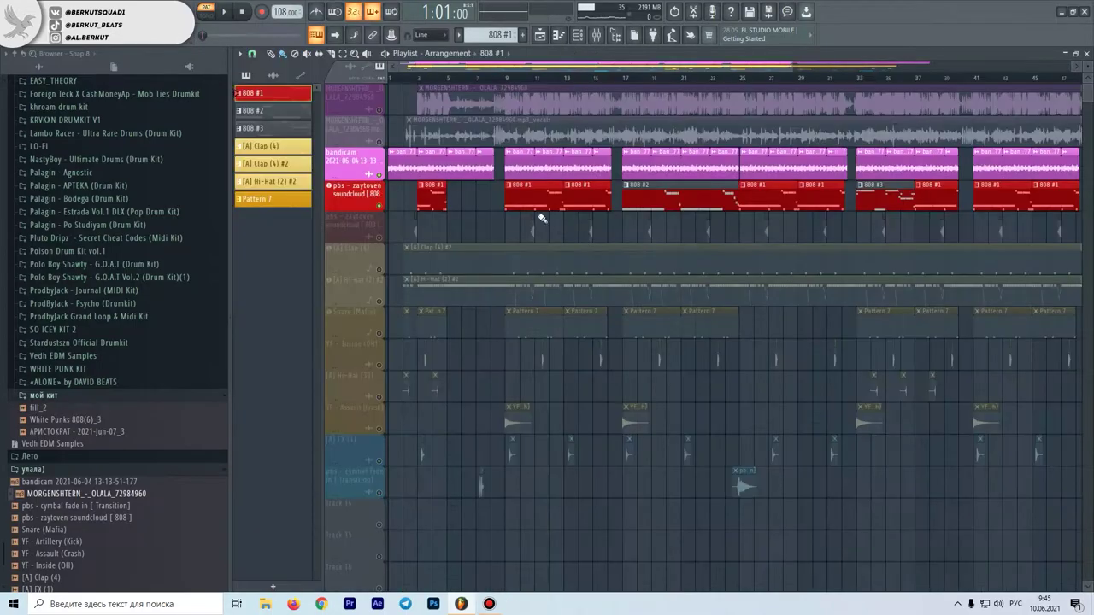
scroll(768, 191, "up", 2)
double_click(564, 194)
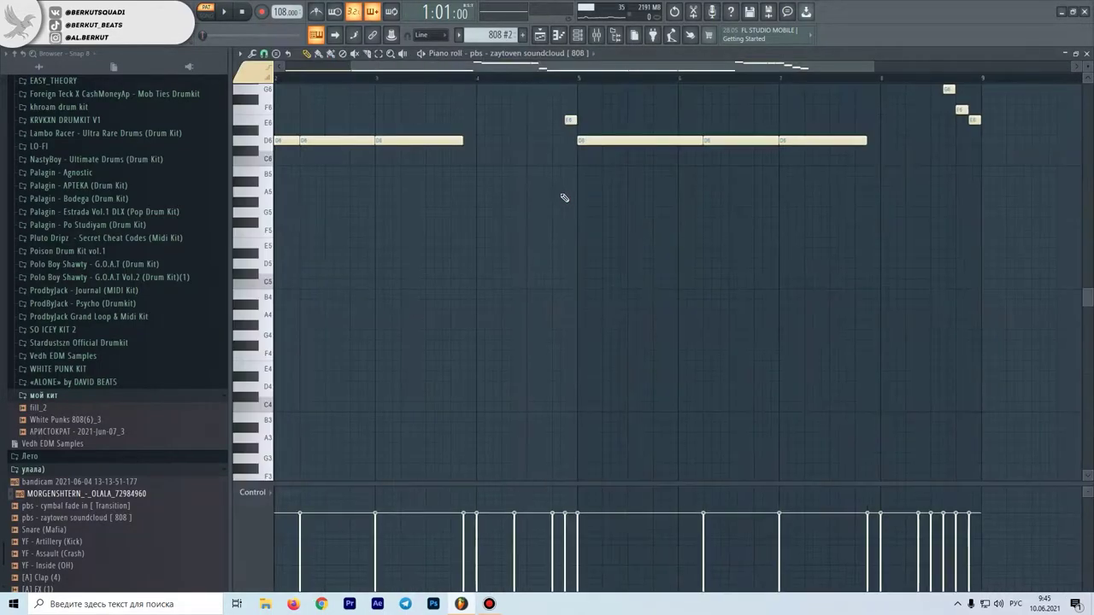
scroll(540, 196, "down", 1)
scroll(436, 197, "up", 3)
scroll(427, 196, "up", 1)
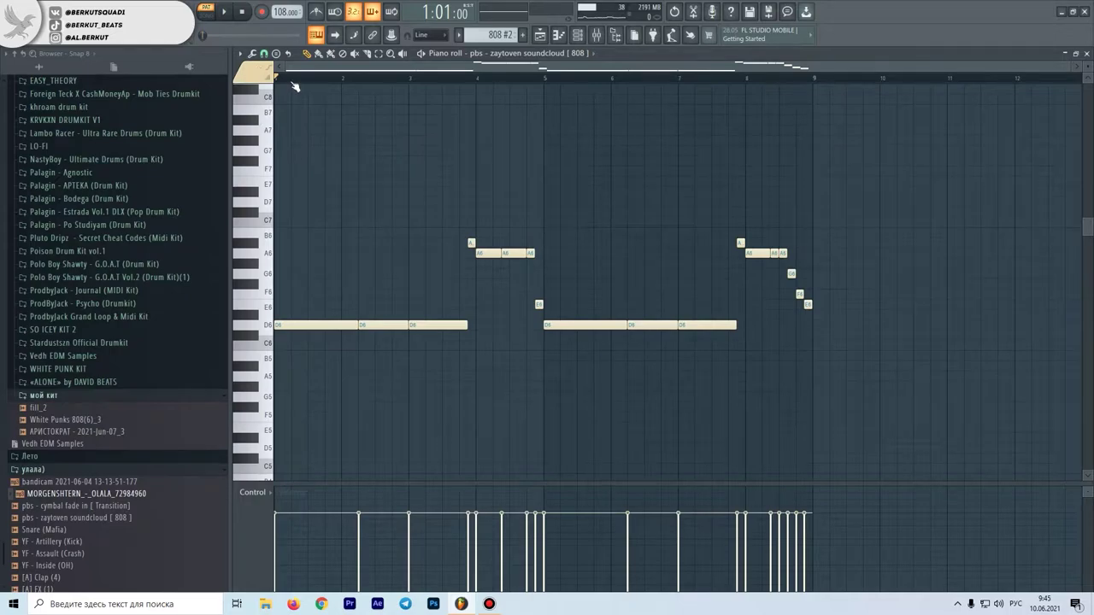
key("space")
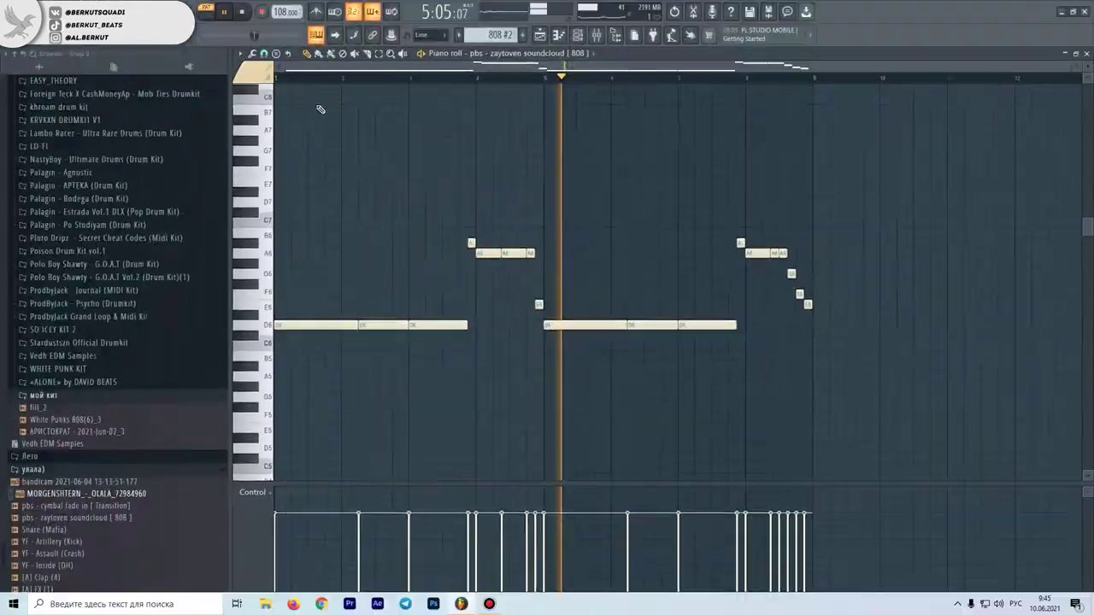
key("space")
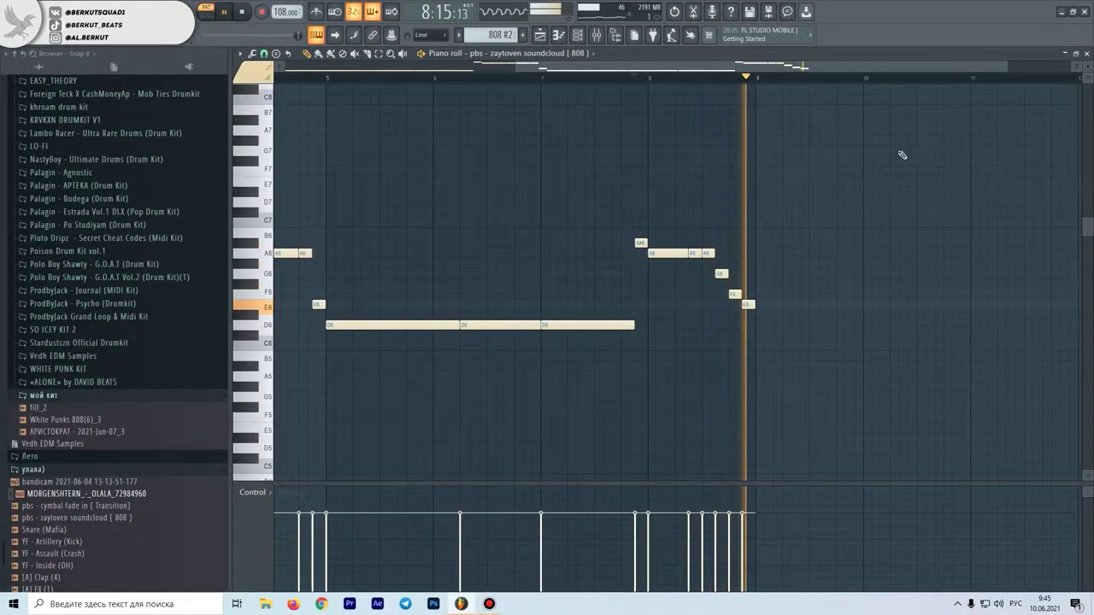
key("space")
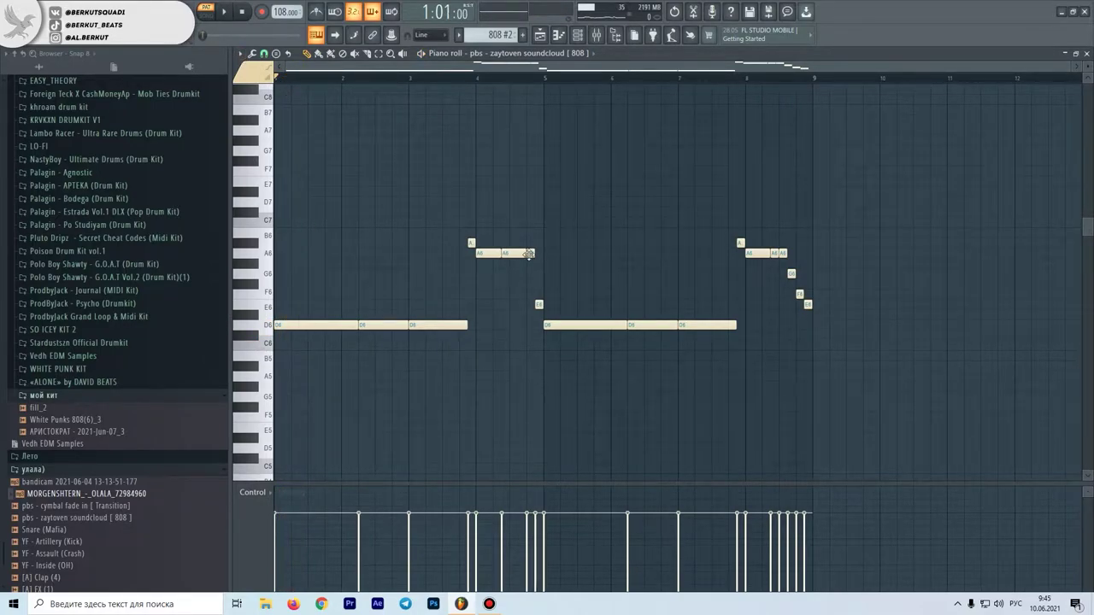
Step: Highlight bars 1 to 4 of 808 #2, select the closing A6-to-E6 run in bar 8, and clear the time selection
left_click_drag(546, 82, 142, 85)
left_click_drag(732, 198, 771, 218)
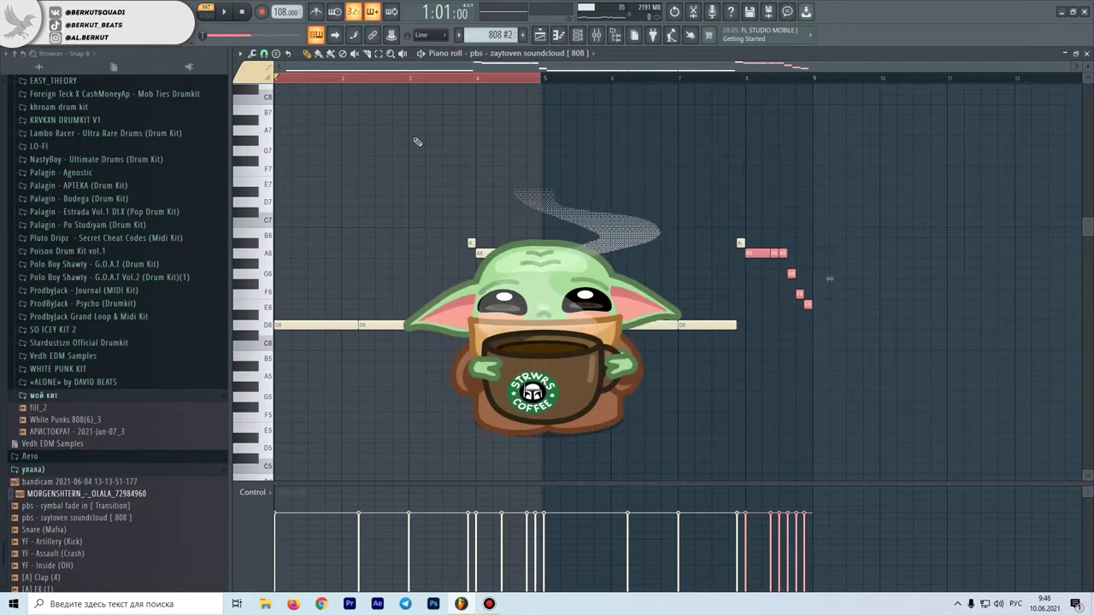
left_click(344, 83, "ctrl")
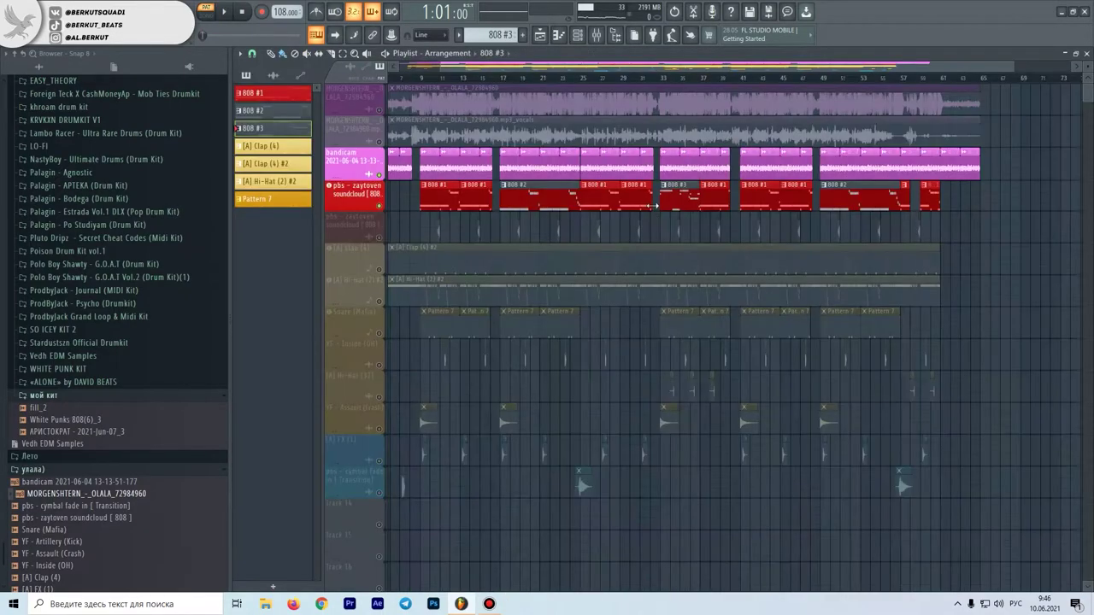
Step: Open the first 808 #3 clip at bar 33, and the channel settings of the reversed 808 clip just before bar 11
double_click(692, 196)
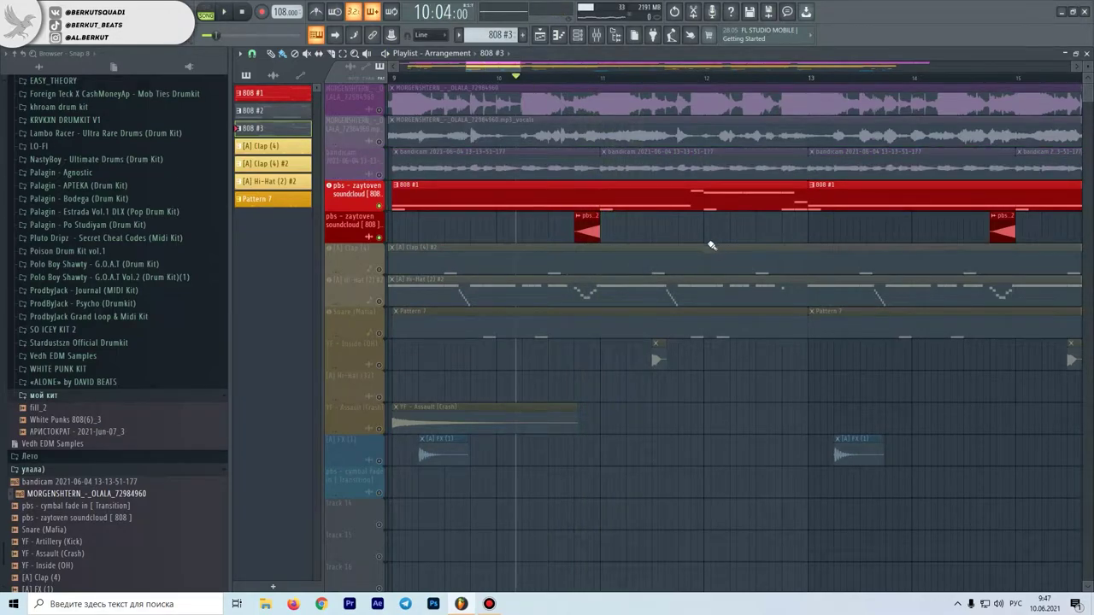
double_click(591, 221)
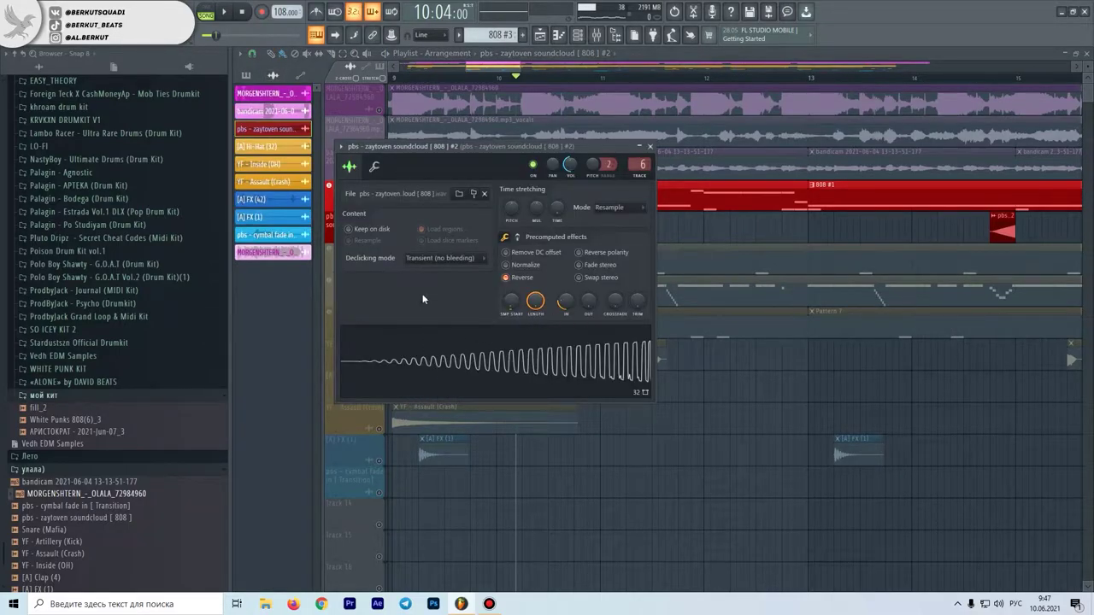
Step: Play the [A] Clap (4) #2 pattern in the piano roll and follow its C5 hits from around bar 10
scroll(484, 228, "down", 4)
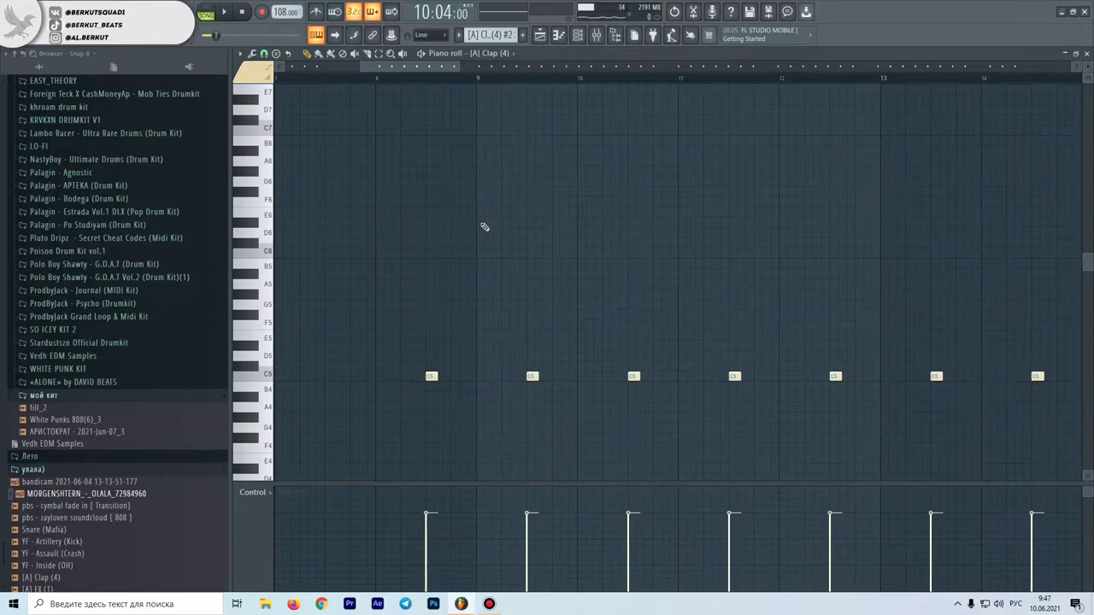
key("space")
scroll(466, 209, "up", 3)
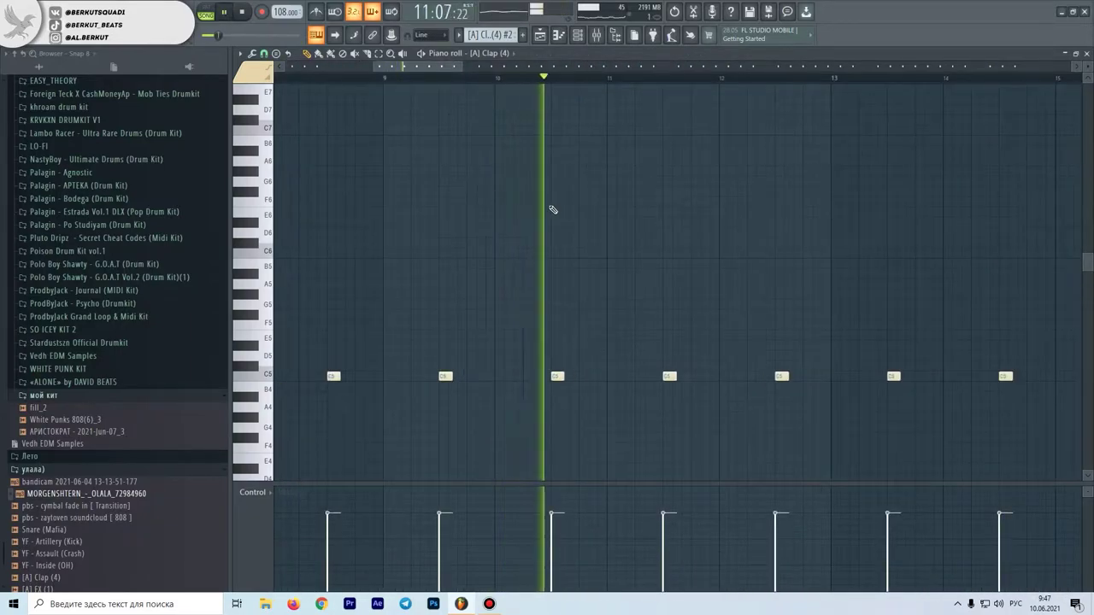
scroll(761, 263, "up", 3)
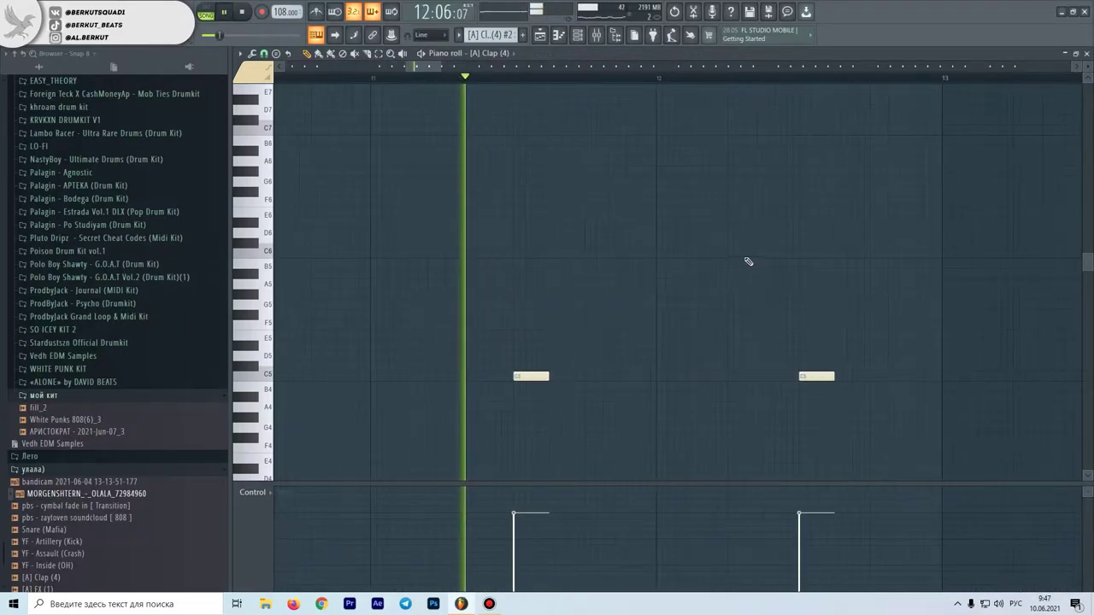
scroll(747, 262, "down", 3)
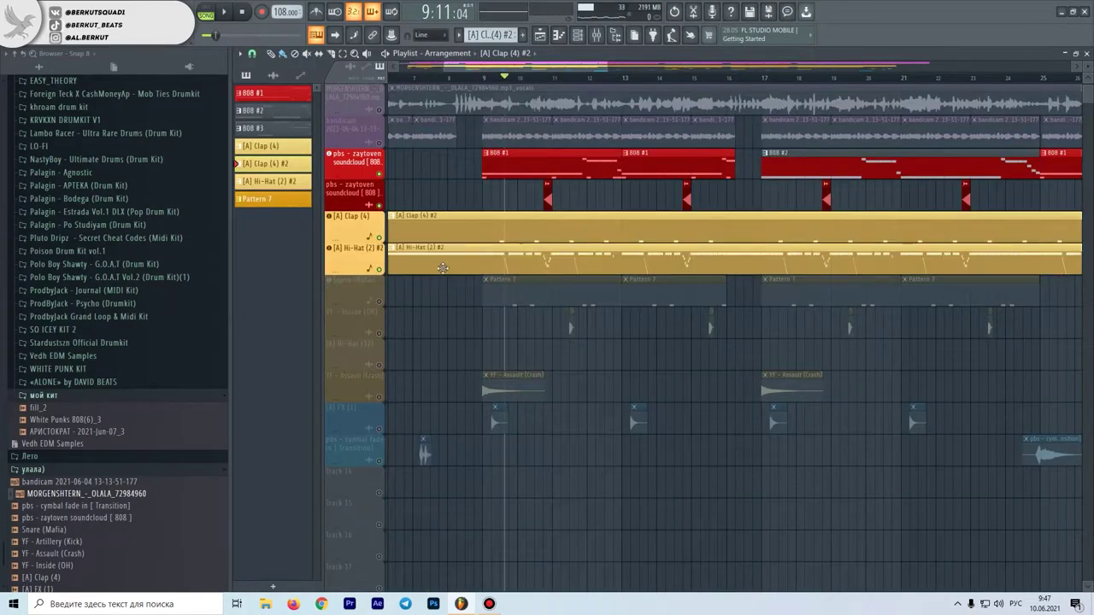
Step: Open the [A] Hi-Hat (2) #2 pattern in the piano roll, listen to its opening bars, and examine the intro notes
double_click(451, 265)
scroll(364, 338, "down", 1)
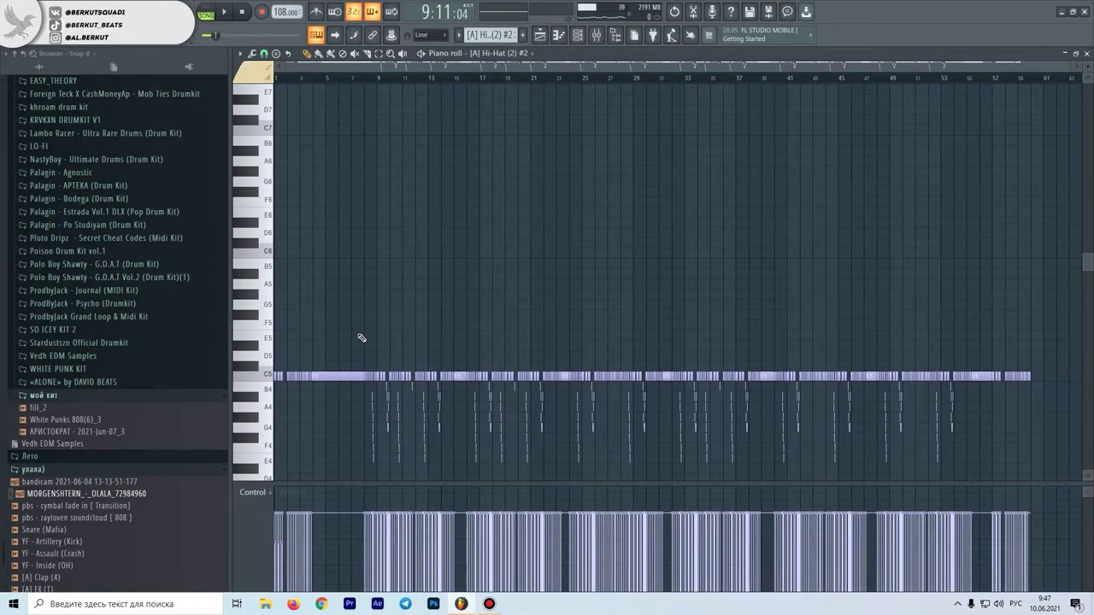
scroll(312, 313, "up", 5)
key("space")
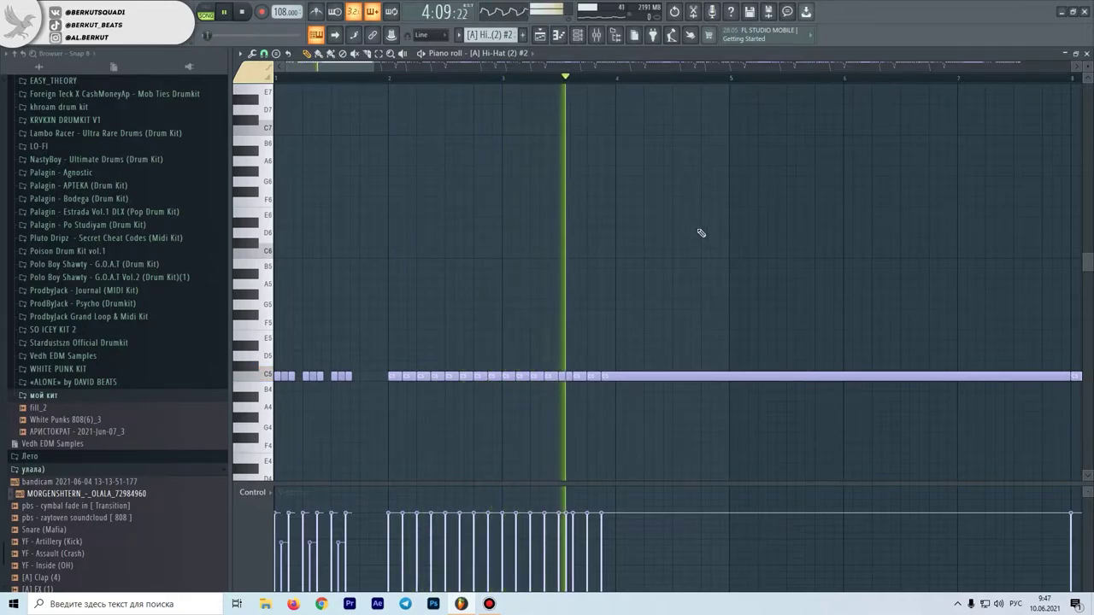
key("space")
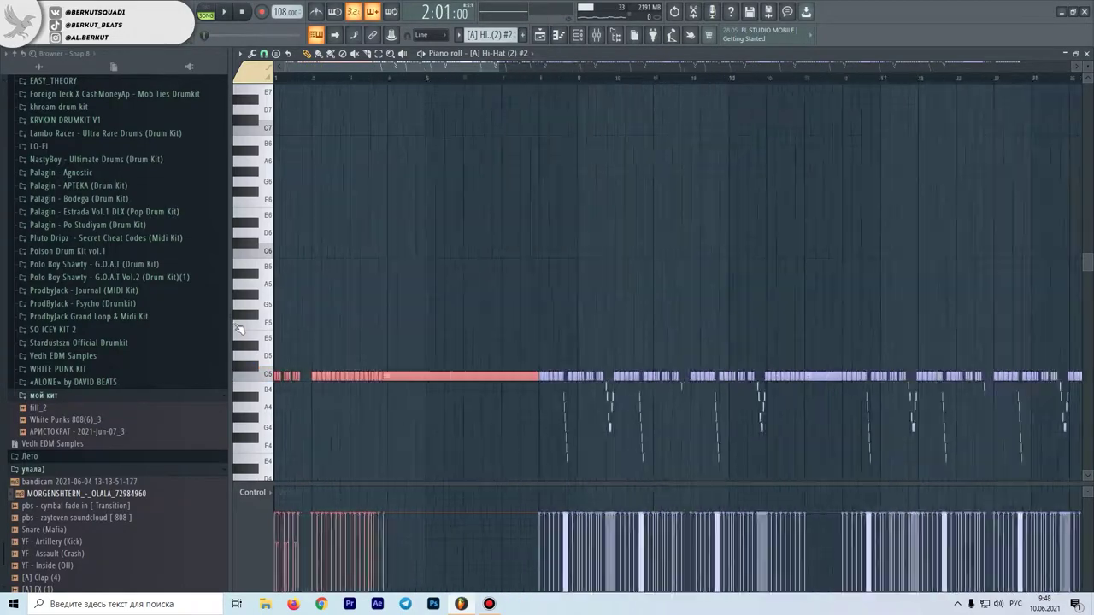
scroll(348, 342, "up", 4)
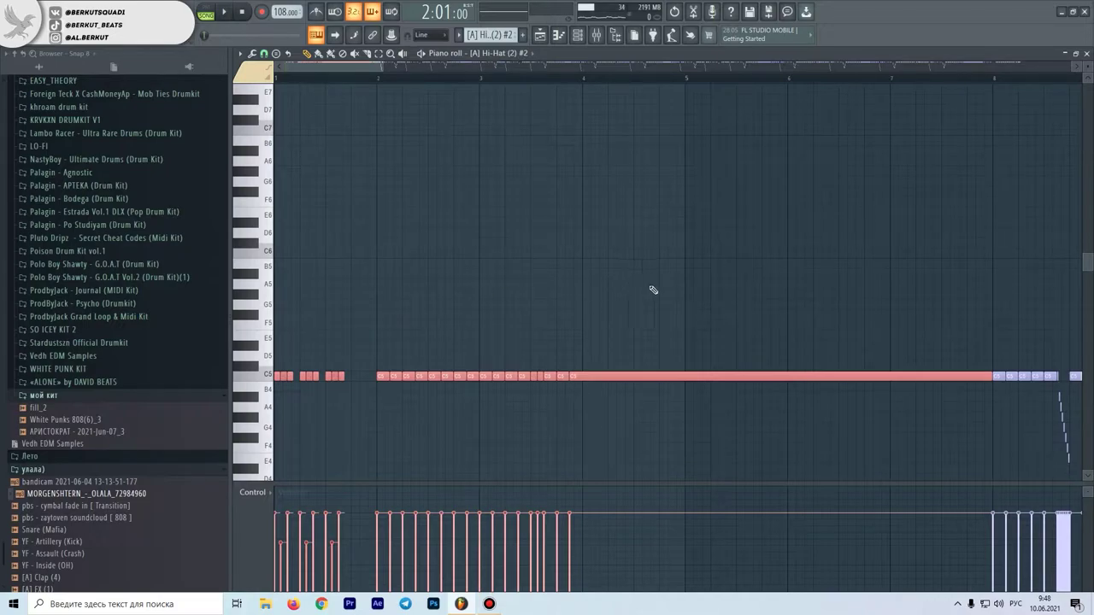
scroll(644, 289, "down", 8)
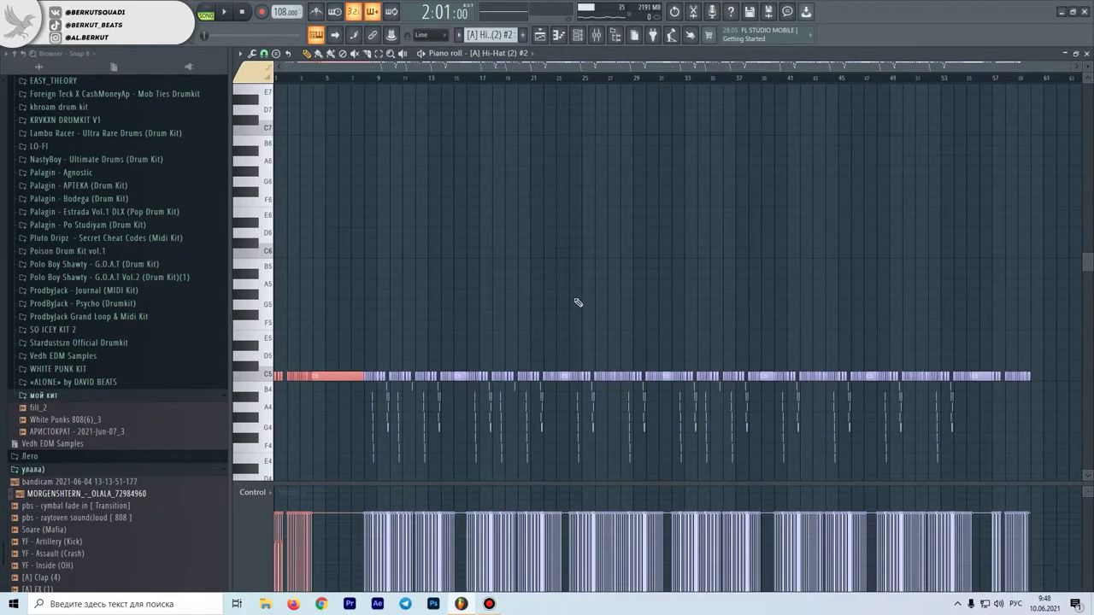
scroll(427, 197, "up", 8)
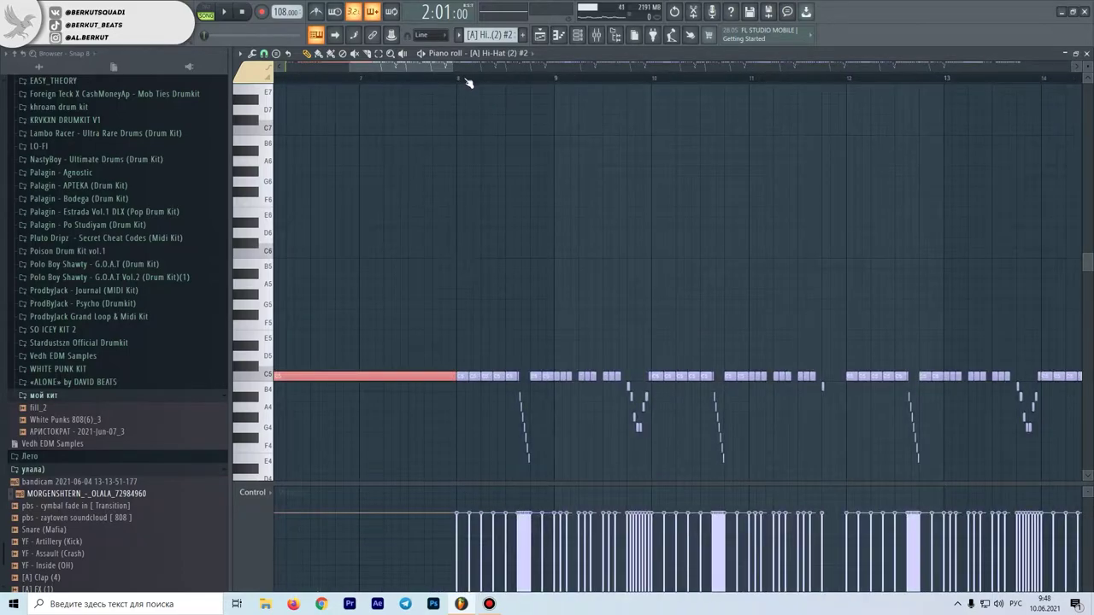
Step: Clear the note selection, listen to the hi-hat rolls up to pattern bar 12, and select the notes of bars 8 to 11
left_click(531, 175, "ctrl")
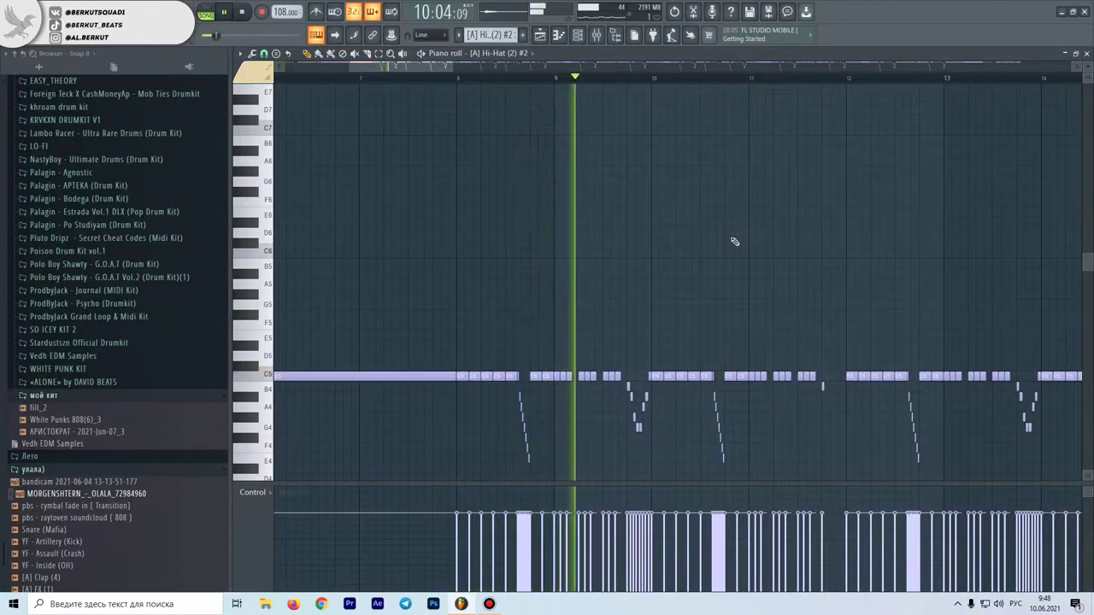
scroll(732, 244, "up", 3)
scroll(724, 244, "down", 4)
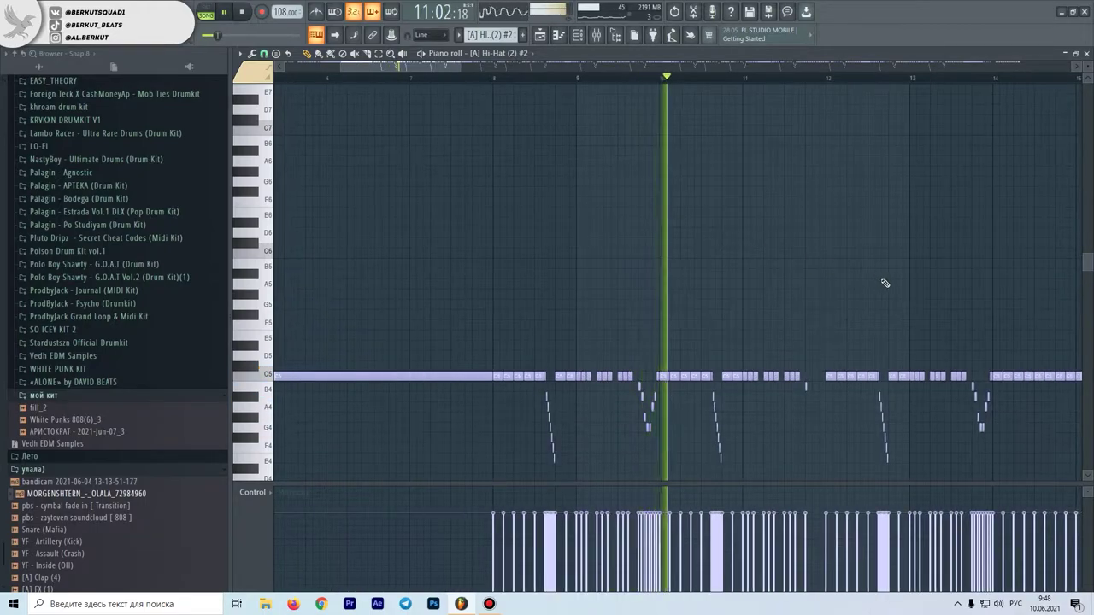
scroll(820, 269, "up", 3)
scroll(812, 270, "down", 4)
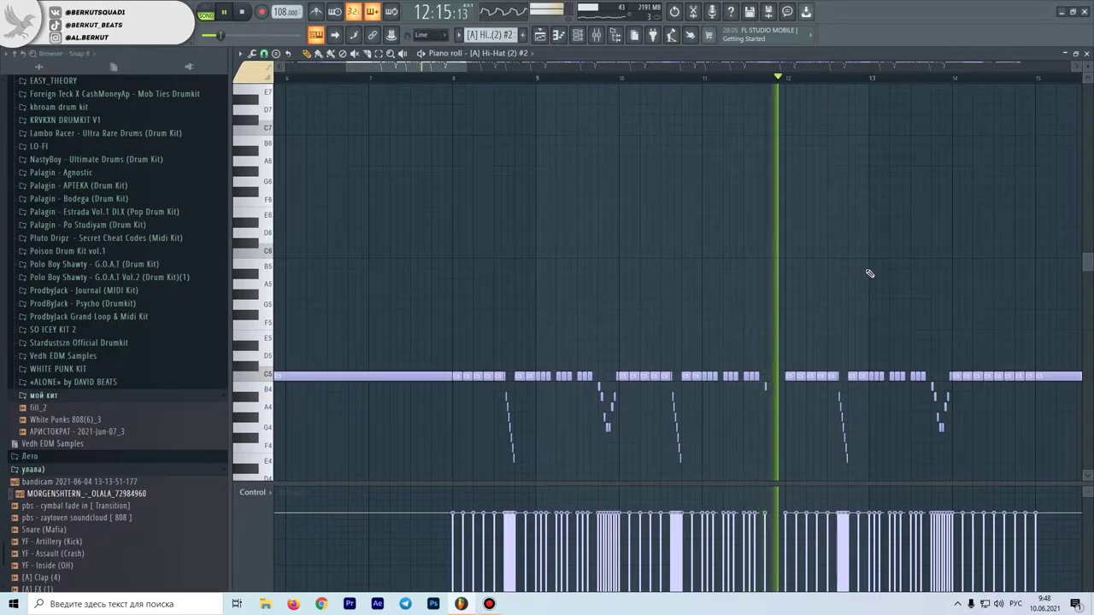
key("space")
left_click_drag(725, 397, 781, 453)
scroll(772, 424, "down", 1)
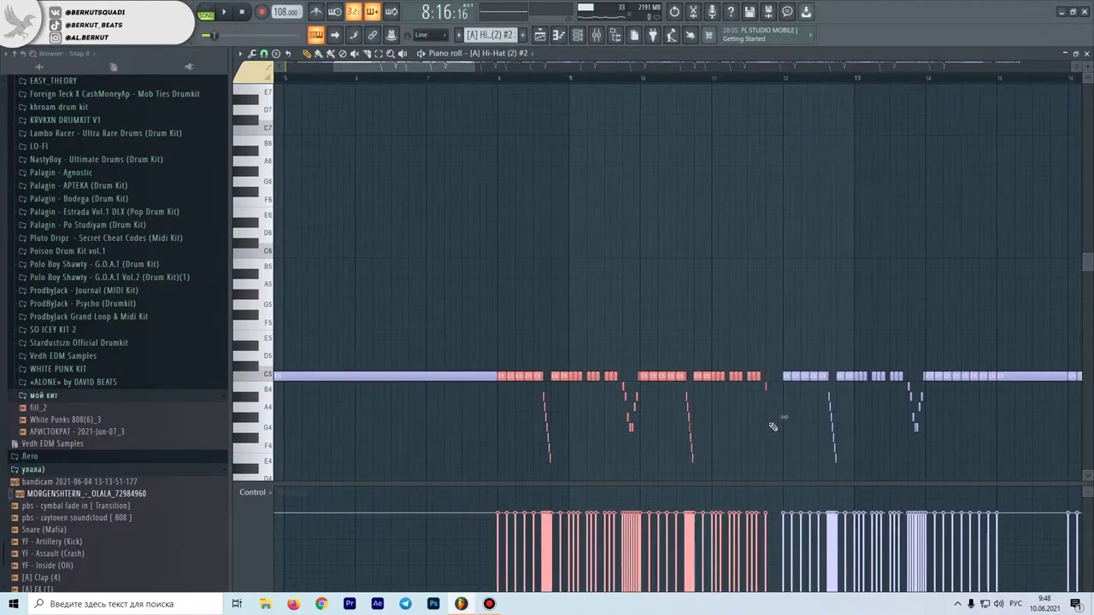
Step: Listen to the closing bars of the hi-hat pattern and return to the playlist
scroll(772, 425, "down", 3)
scroll(773, 402, "down", 2)
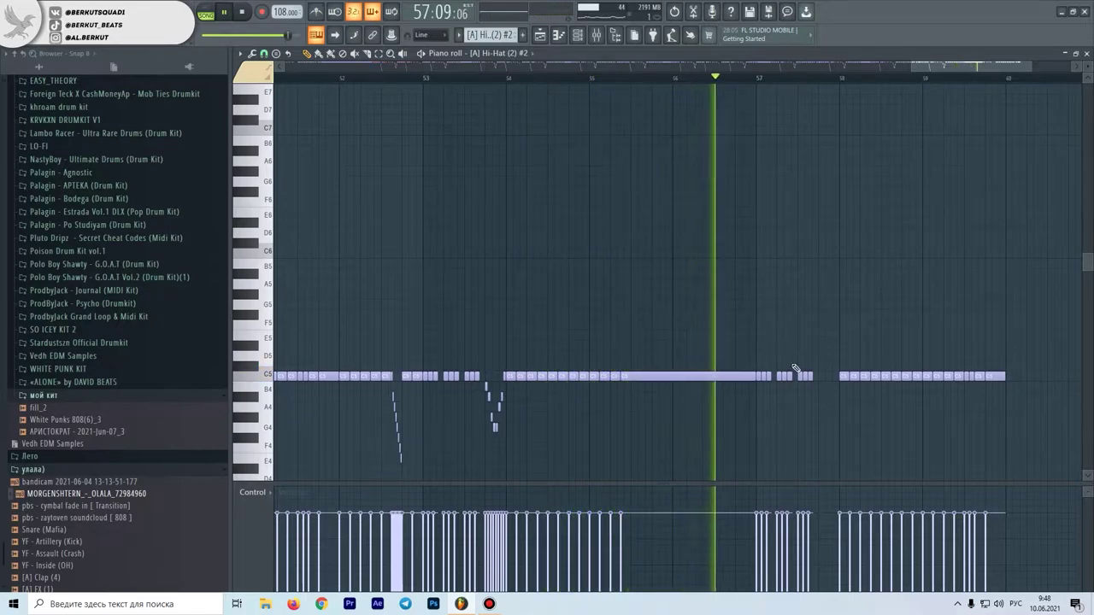
scroll(976, 374, "down", 5)
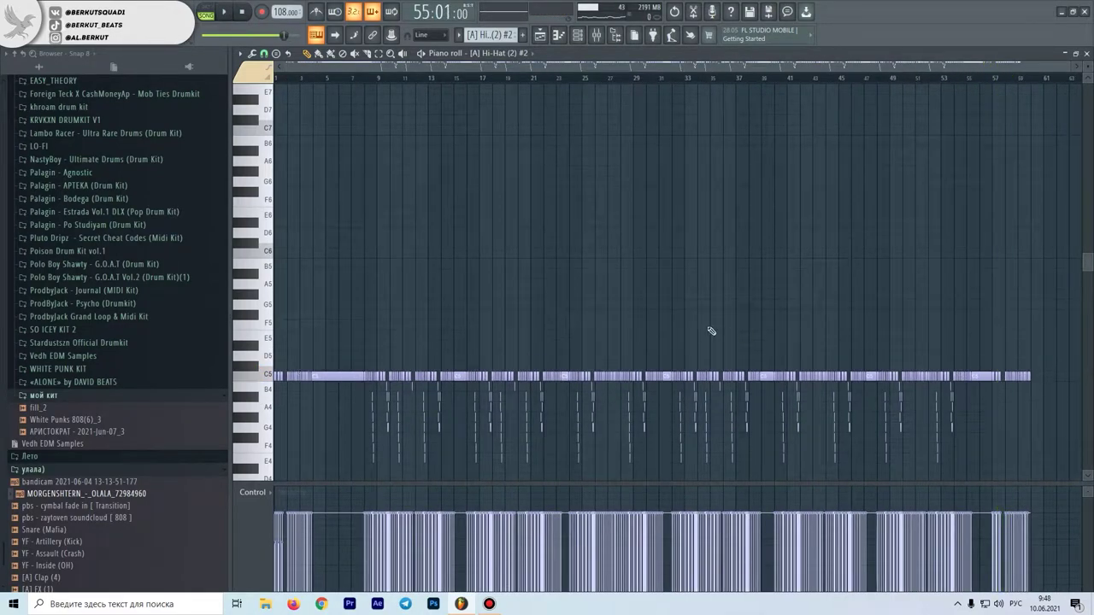
left_click(1086, 54)
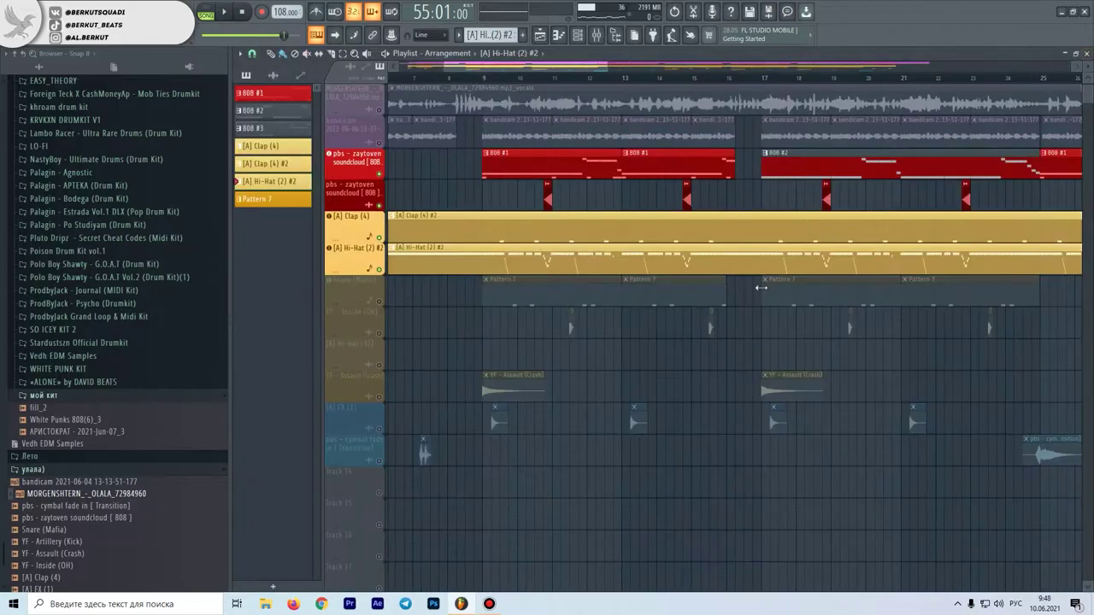
Step: Audition the snare part from bar 9, and check the sample settings and arrangement placement of the YF - Inside open-hat clips
left_click(523, 79)
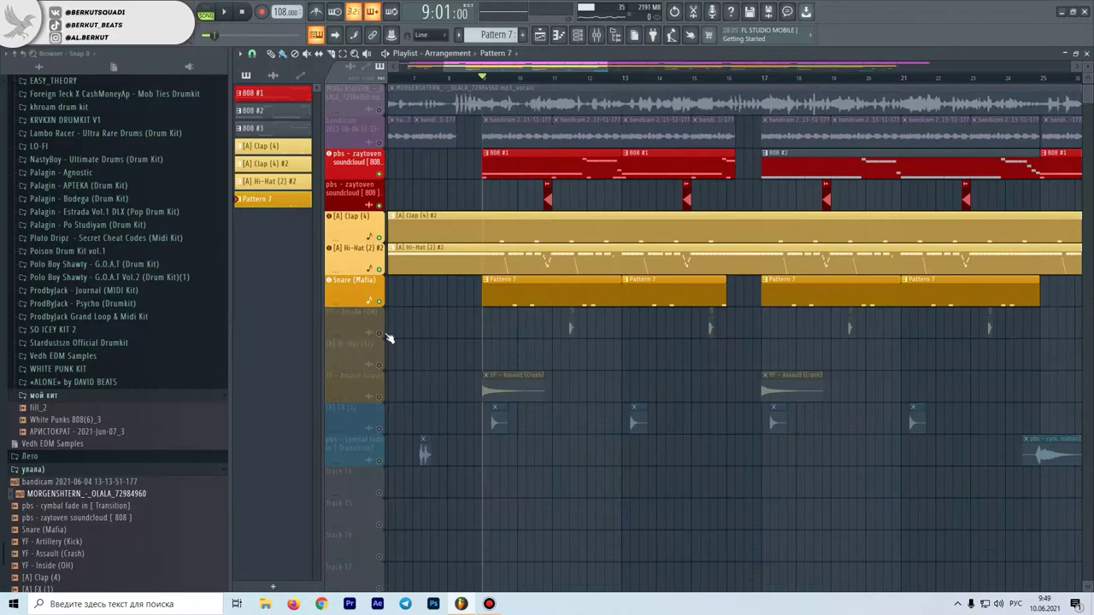
scroll(568, 330, "up", 3)
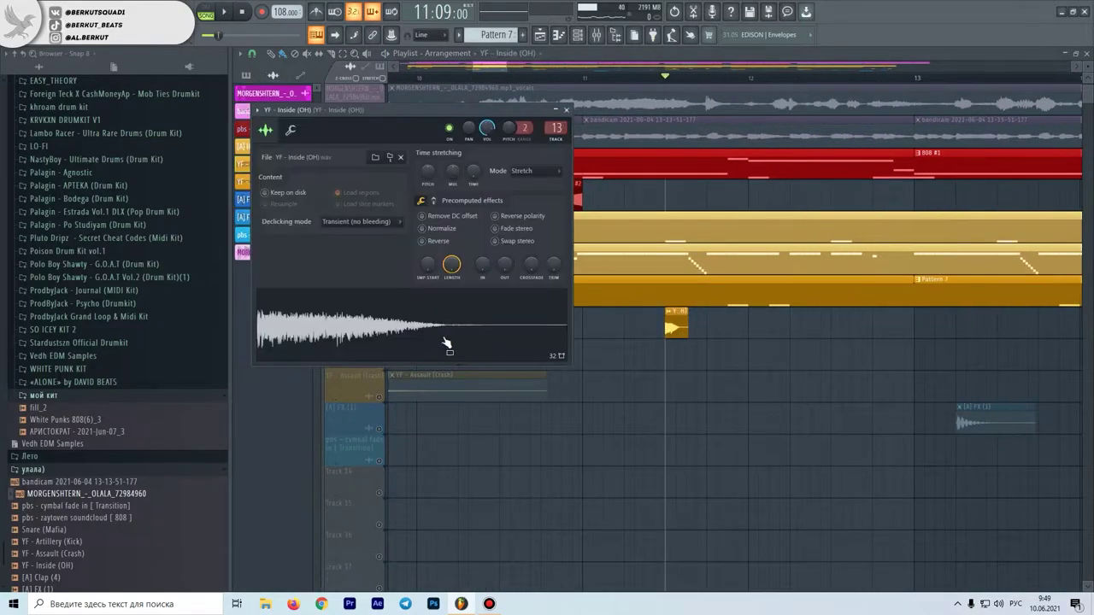
key("Escape")
scroll(666, 346, "down", 5)
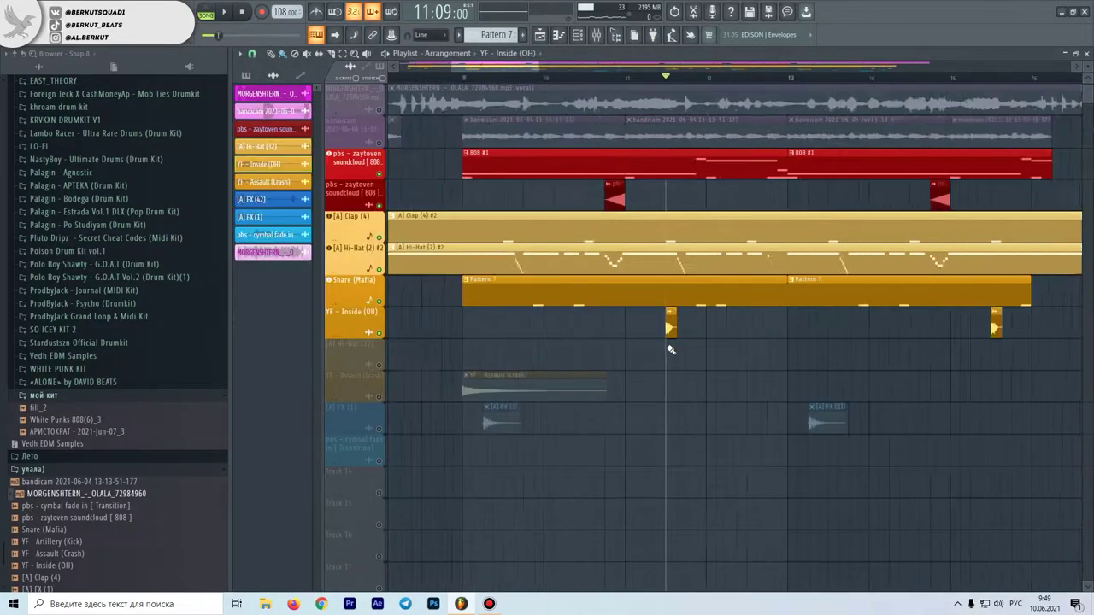
scroll(489, 361, "down", 2)
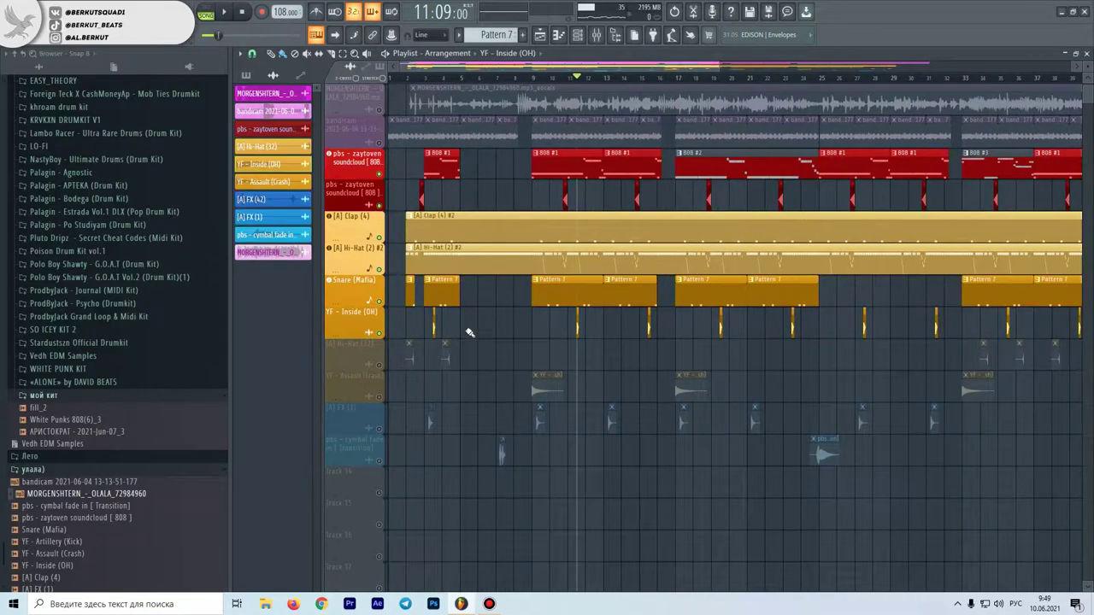
scroll(480, 333, "down", 2)
scroll(399, 320, "up", 5)
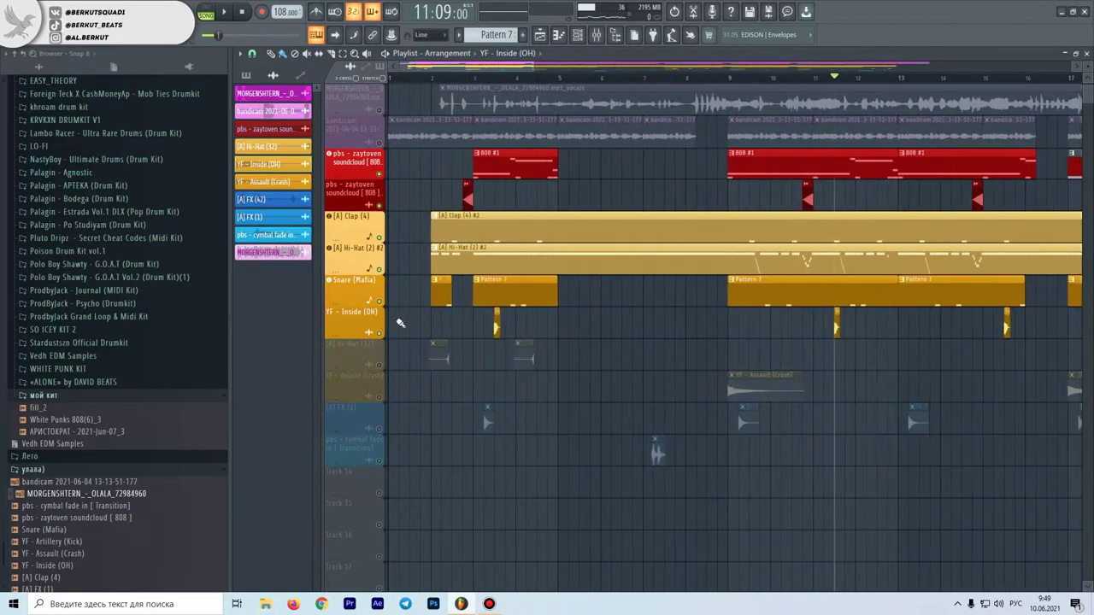
Step: Unmute the [A] Hi-Hat (32) track, listen to its first clip from bar 2, and solo the track
left_click(381, 365)
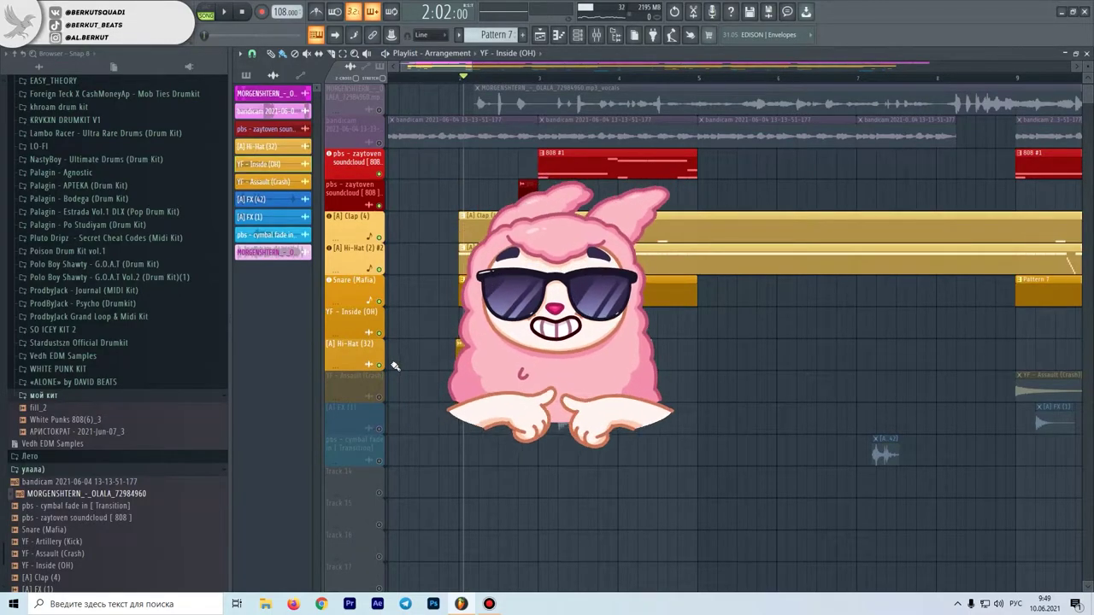
scroll(484, 356, "up", 2)
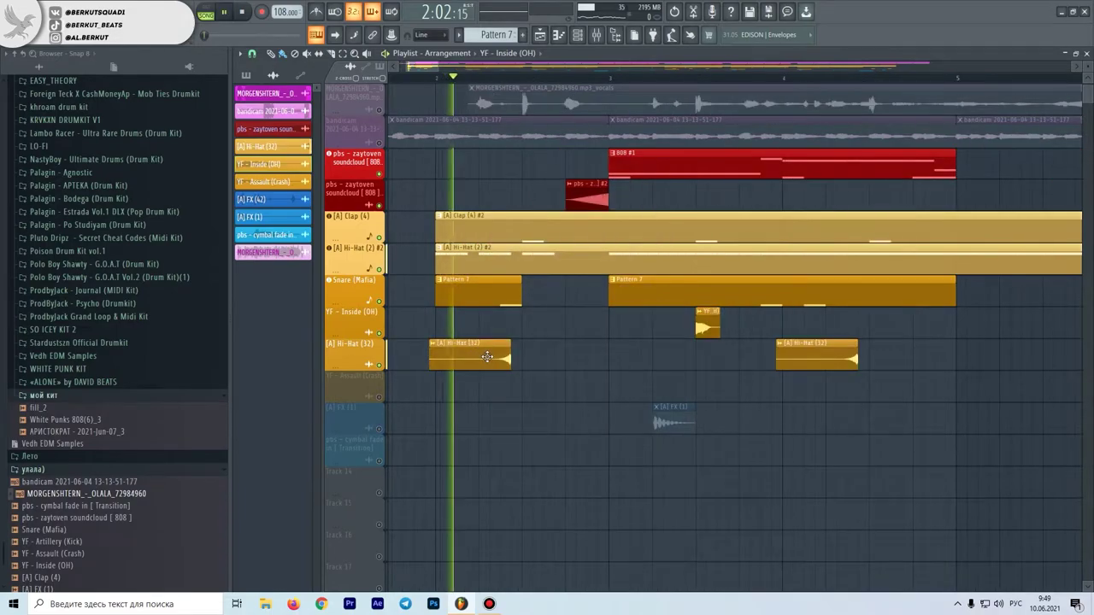
right_click(380, 365)
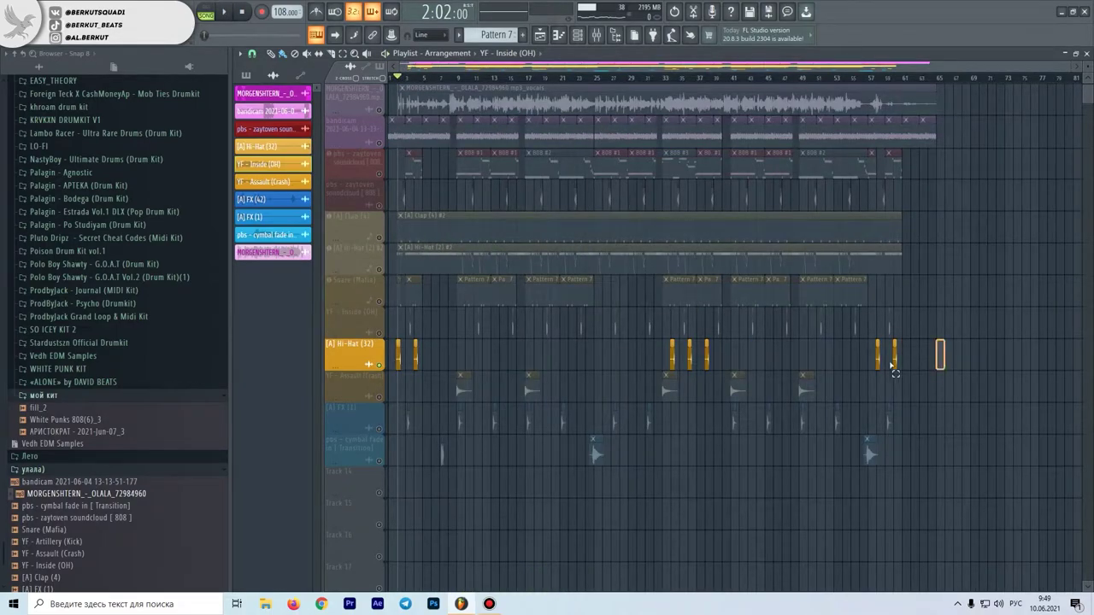
Step: Unmute the YF - Assault (Crash) track, listen to its first clip from bar 9, and review the crash placement across the arrangement
left_click_drag(891, 366, 274, 364)
scroll(422, 384, "up", 5)
left_click(543, 79)
key("space")
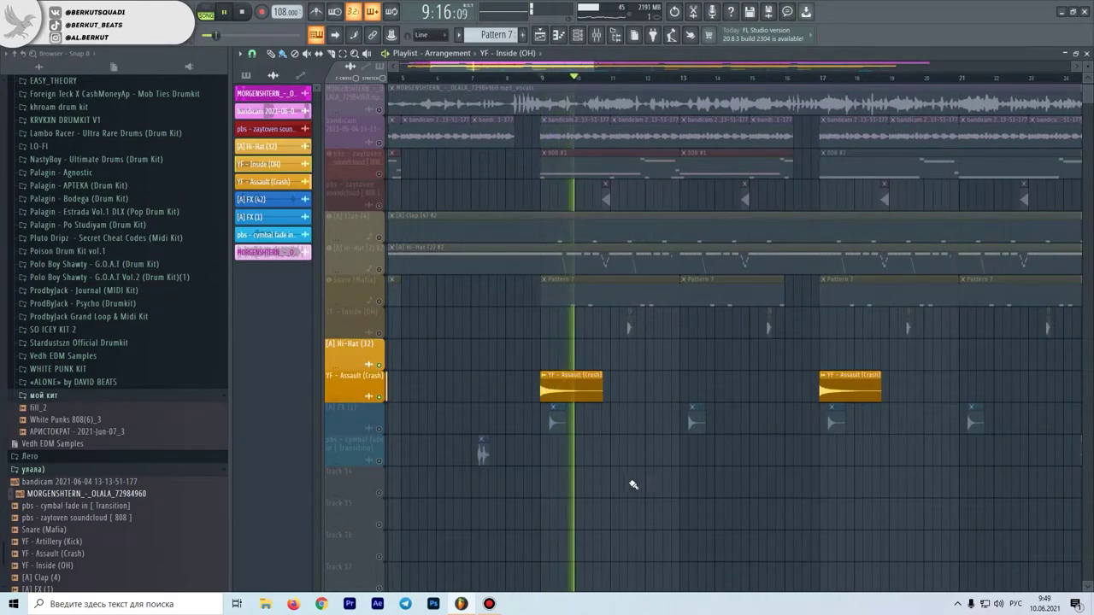
key("space")
scroll(626, 478, "down", 5)
left_click_drag(409, 395, 946, 399)
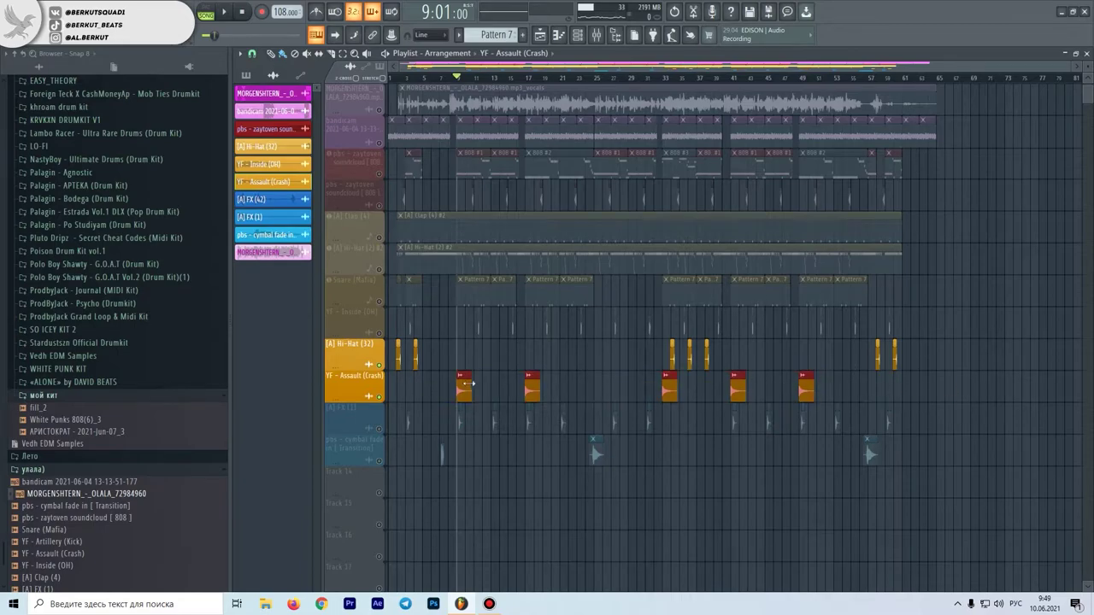
Step: Unmute and audition the [A] FX (1) clips from bar 3 and the [A] FX (42) and cymbal fade-in clips up to bar 24
scroll(393, 422, "up", 10)
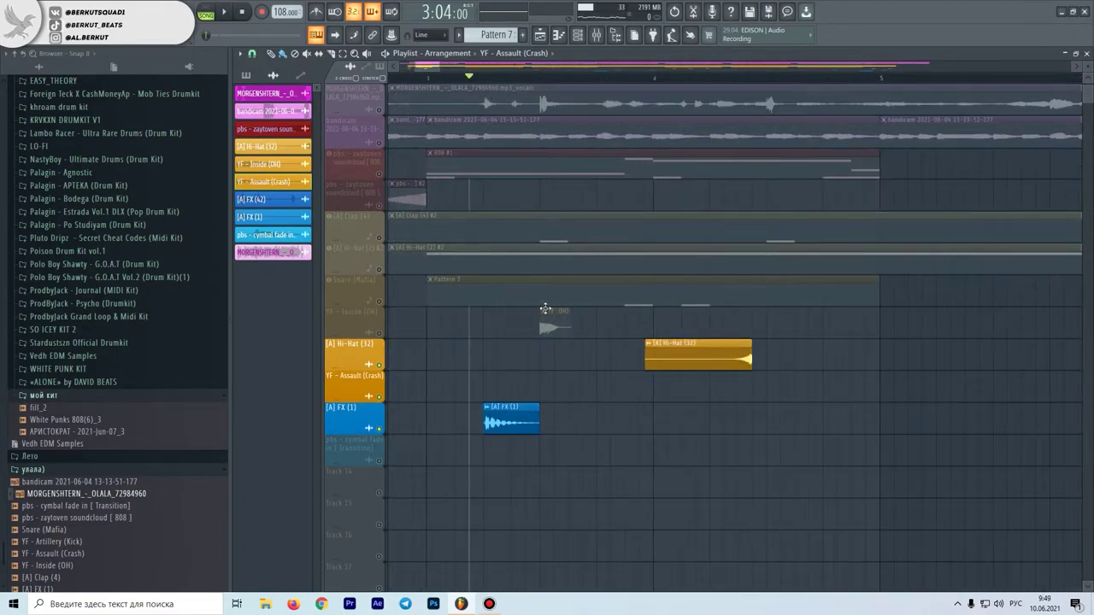
scroll(630, 449, "down", 8)
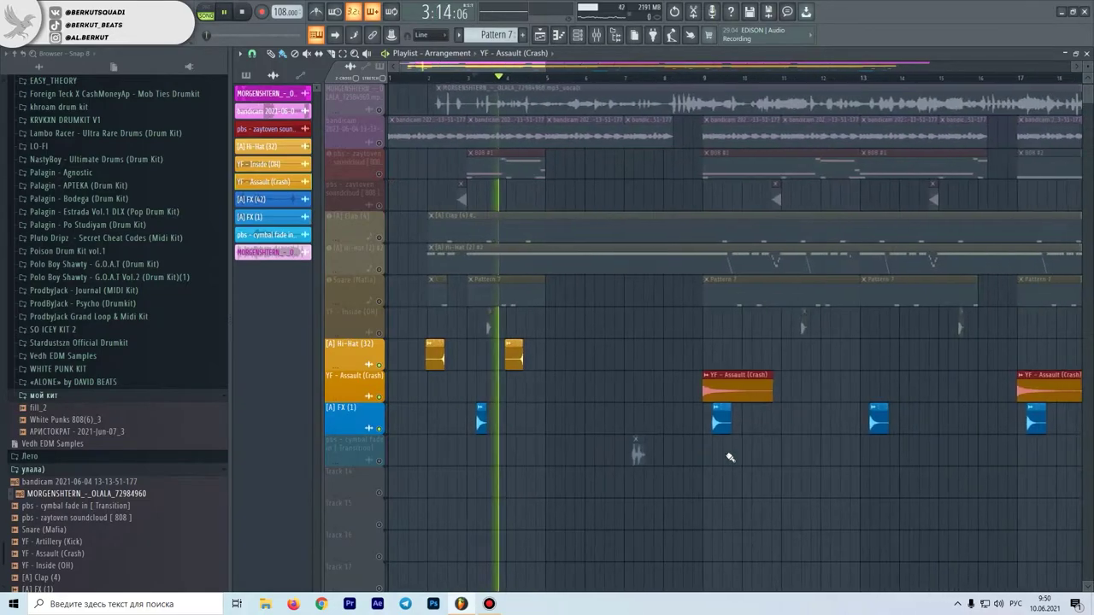
scroll(691, 451, "up", 3)
left_click(378, 460)
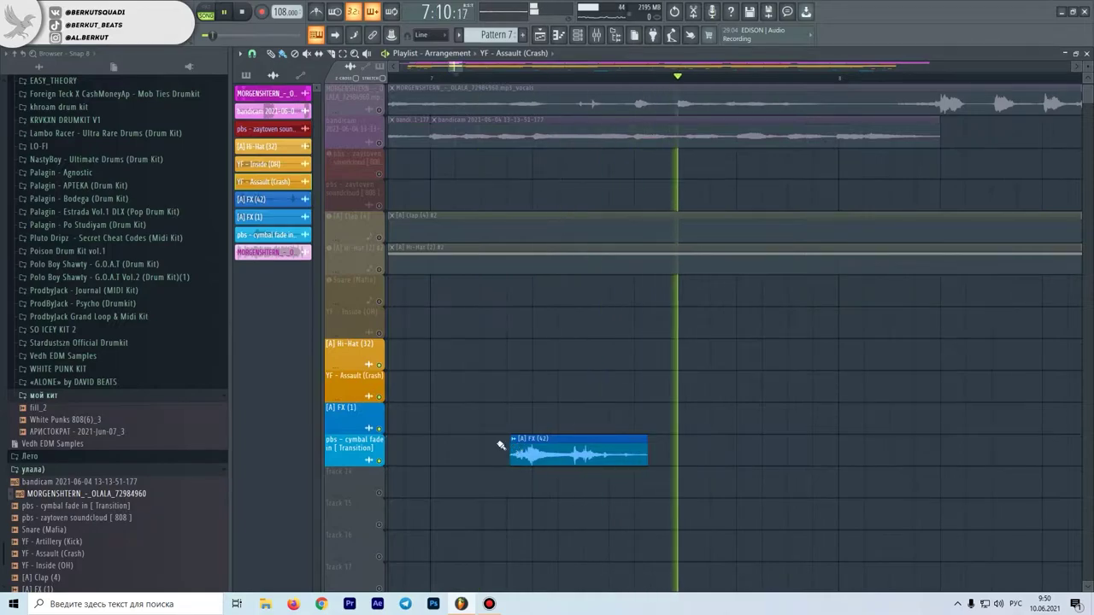
scroll(510, 447, "down", 3)
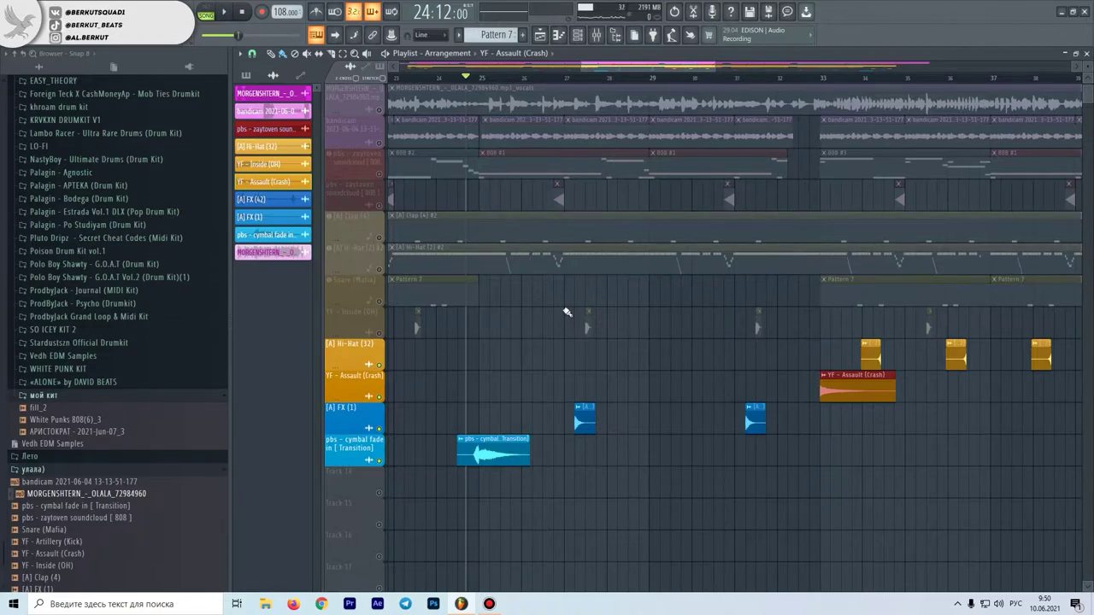
scroll(564, 306, "down", 5)
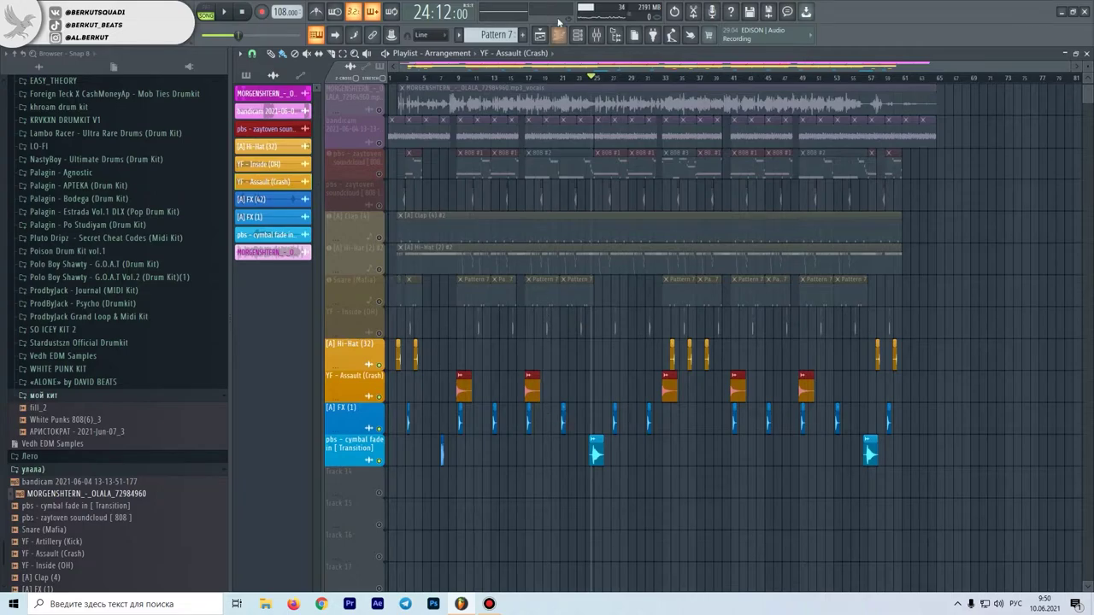
Step: Enable all playlist tracks, leaving only the original OLALA song and its vocals track muted
right_click(379, 144)
right_click(379, 144)
scroll(380, 145, "up", 1)
left_click(380, 142)
left_click(380, 112)
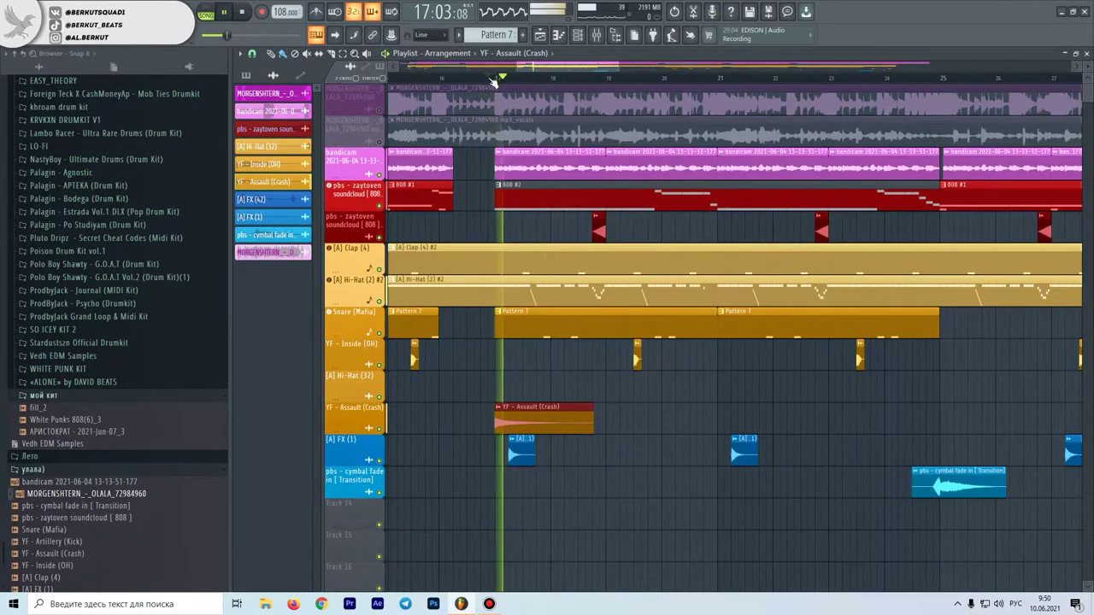
Step: Listen to the full beat without the original song and vocals from bar 17 to bar 25
scroll(569, 232, "down", 6)
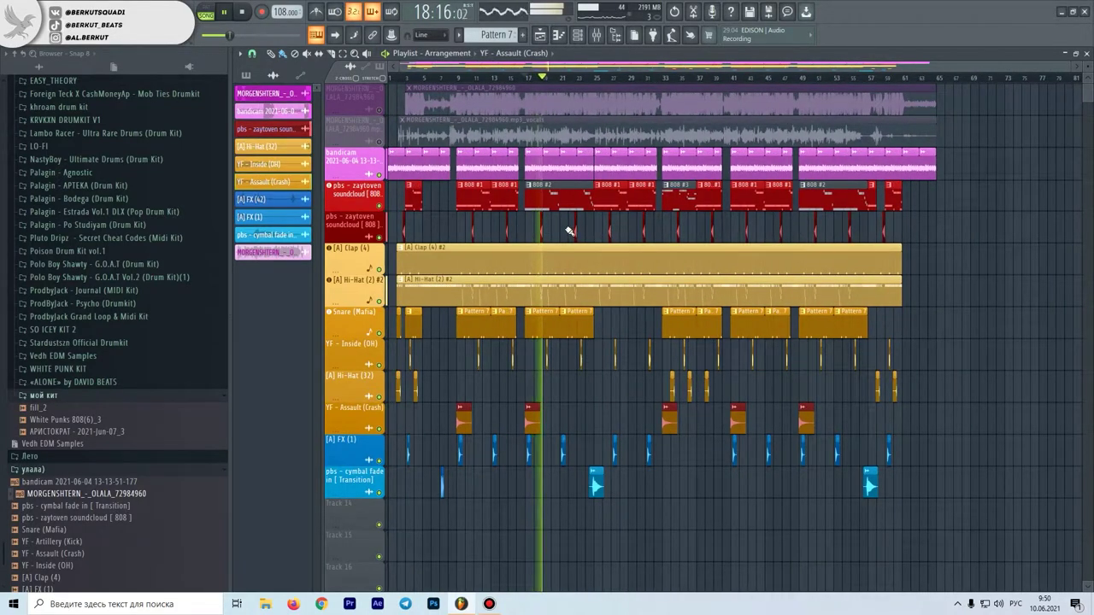
scroll(569, 232, "up", 3)
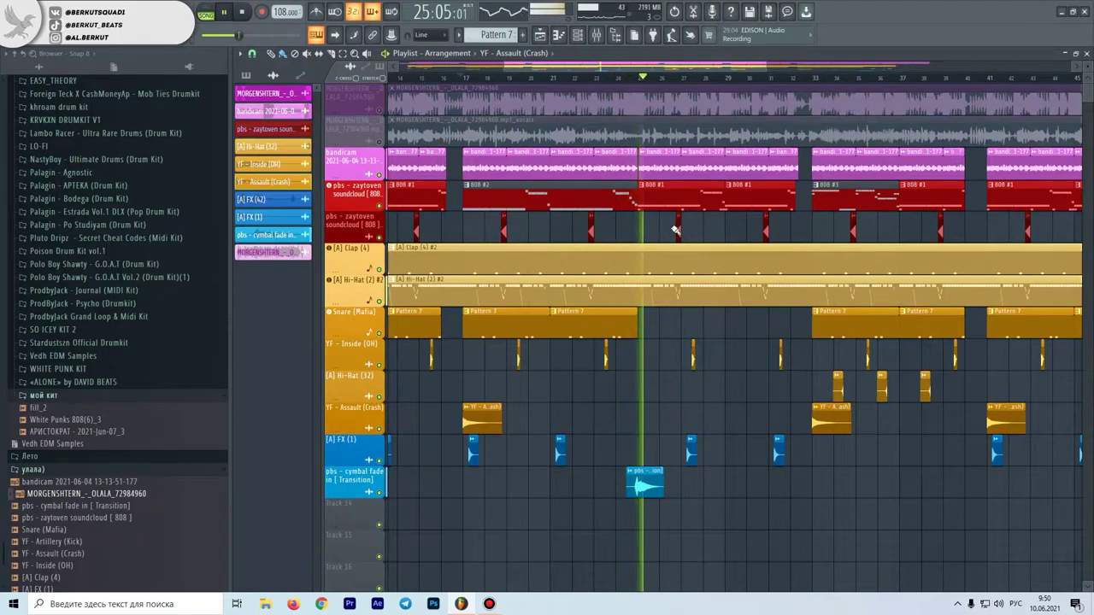
key("space")
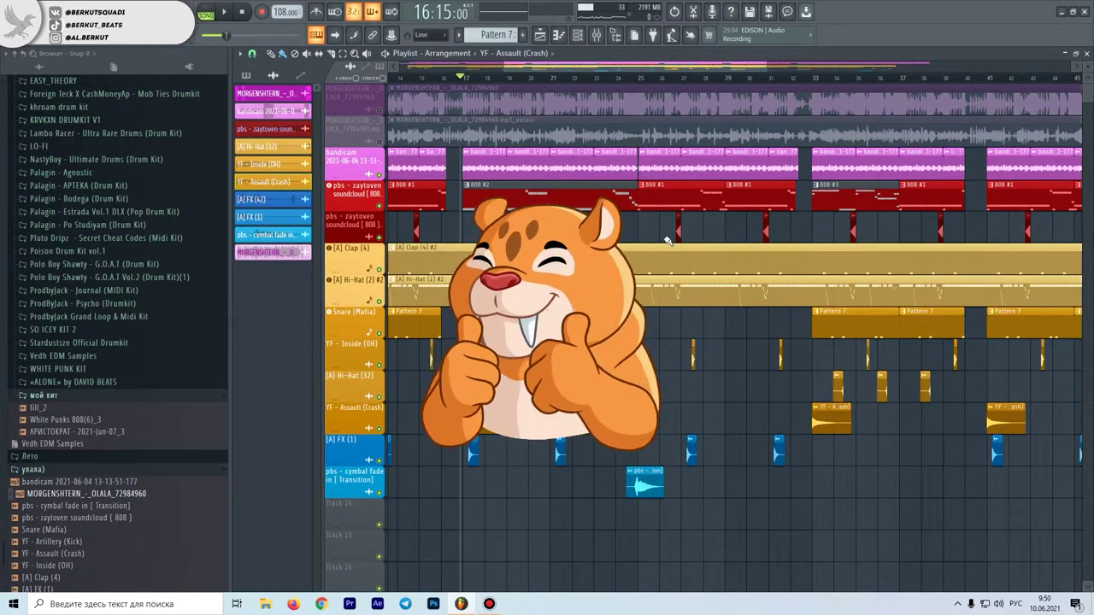
Step: Unmute the original OLALA song and vocals tracks, and bring up the mixer
left_click(596, 34)
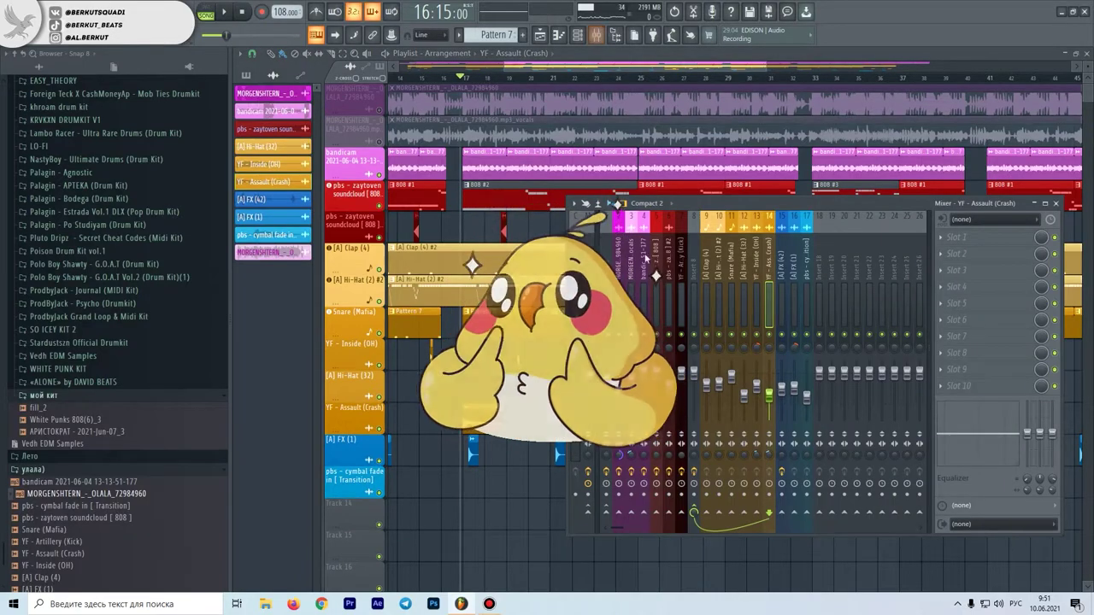
left_click(380, 142)
left_click(380, 110)
left_click(600, 34)
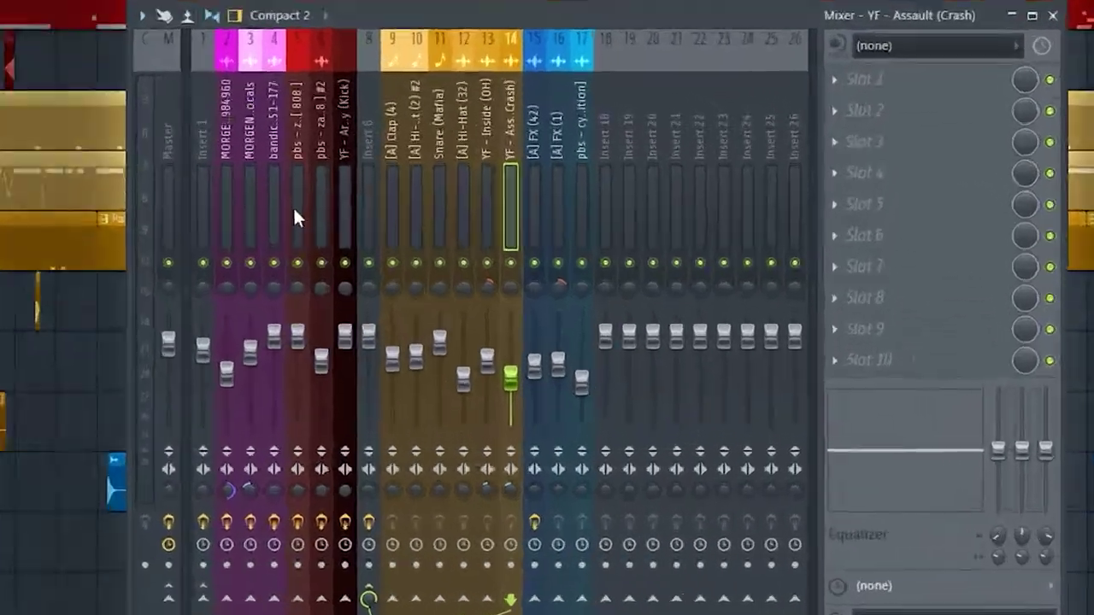
Step: Check the effect slots of the bandicam and vocals inserts, and open Pro-Q 3 on the original OLALA song insert
left_click_drag(644, 304, 619, 306)
left_click(644, 308)
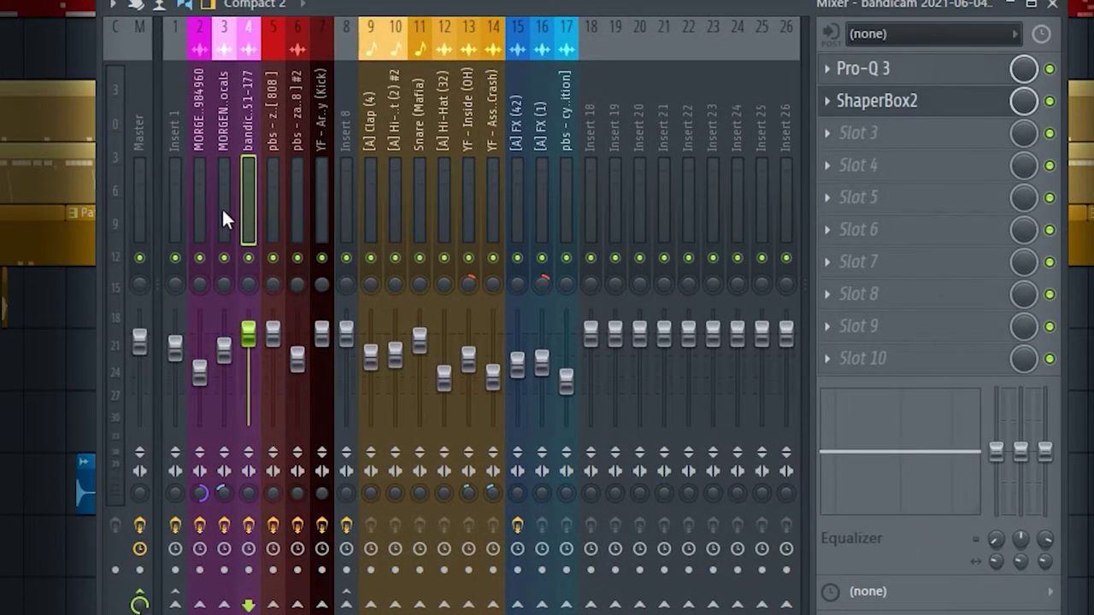
left_click(217, 210)
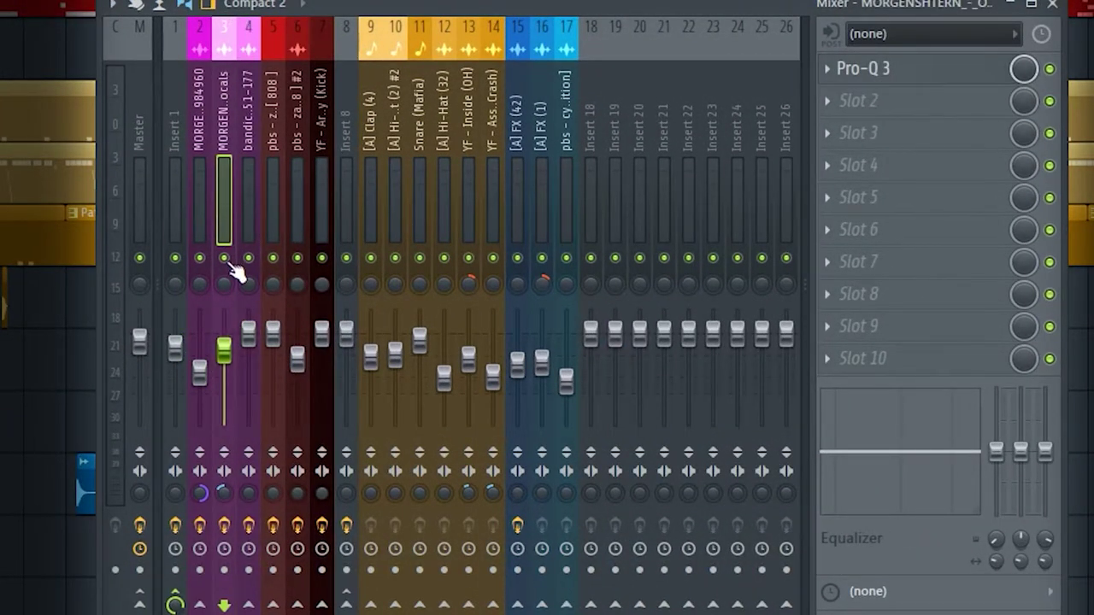
left_click(208, 506)
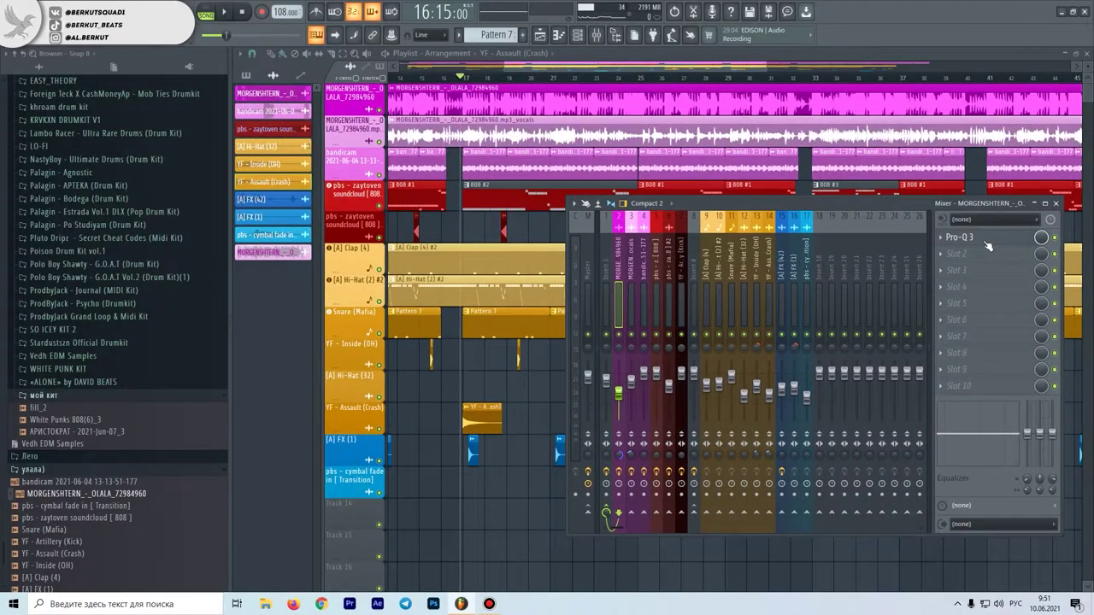
left_click(863, 69)
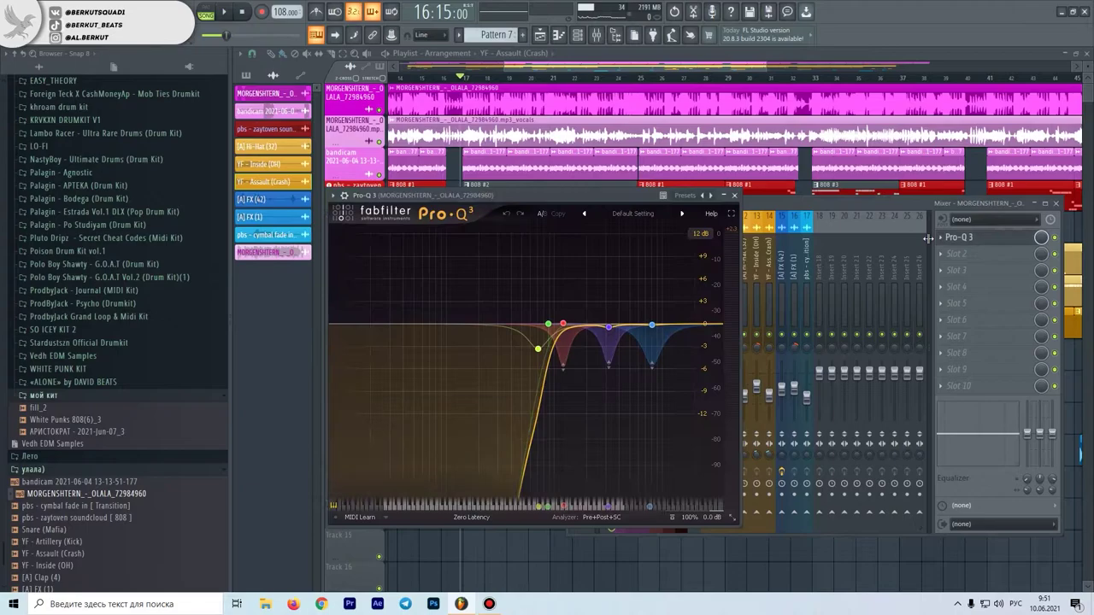
Step: Examine the low-cut filter and the three dynamic bands in the original song's Pro-Q 3
left_click(567, 370)
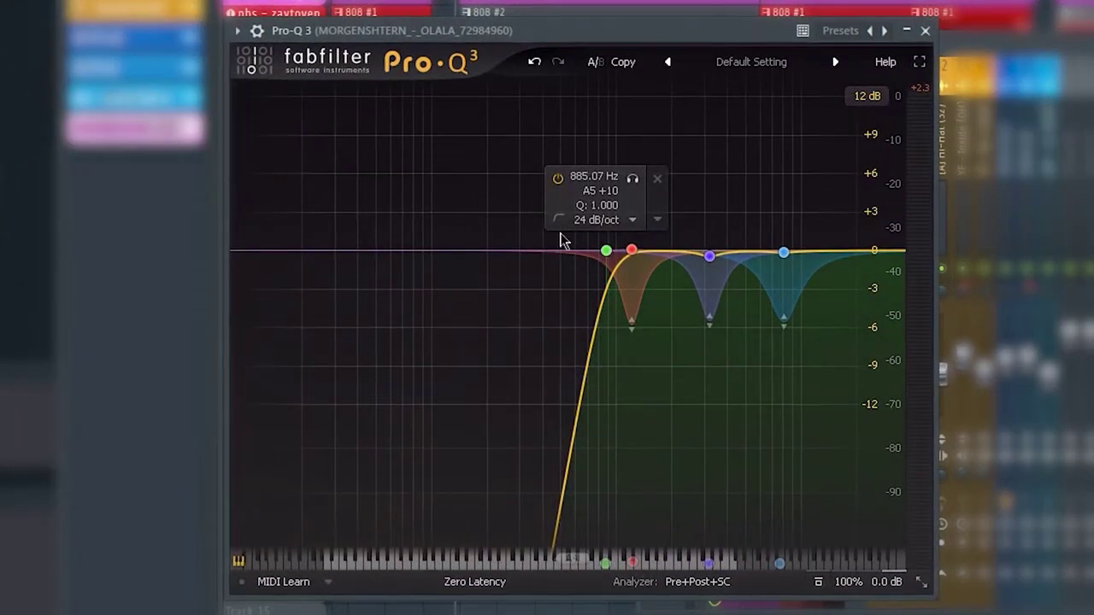
left_click(646, 252)
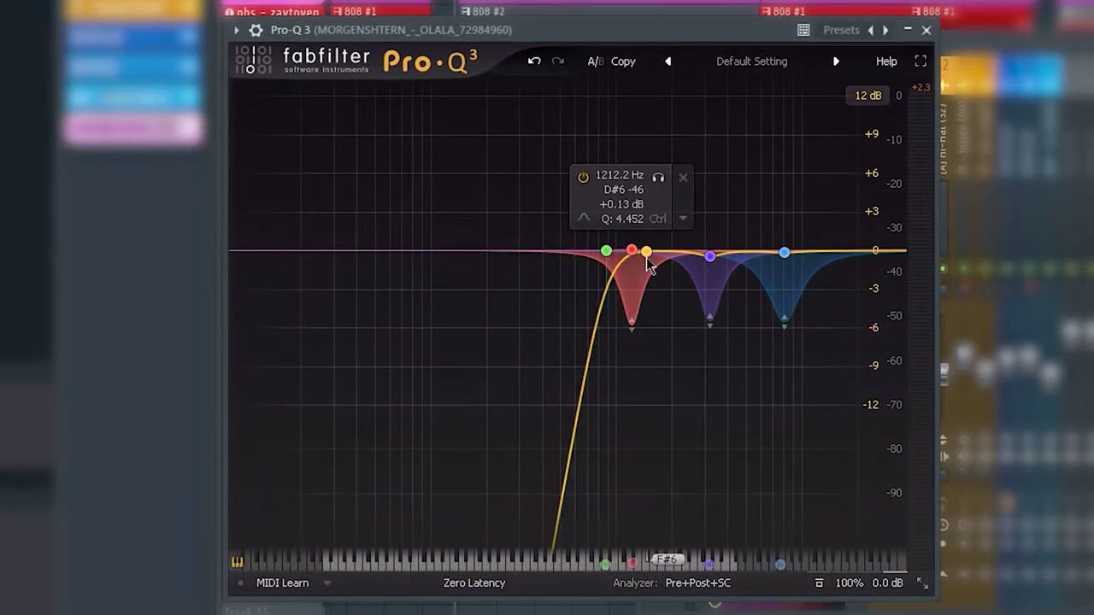
left_click_drag(647, 267, 629, 261)
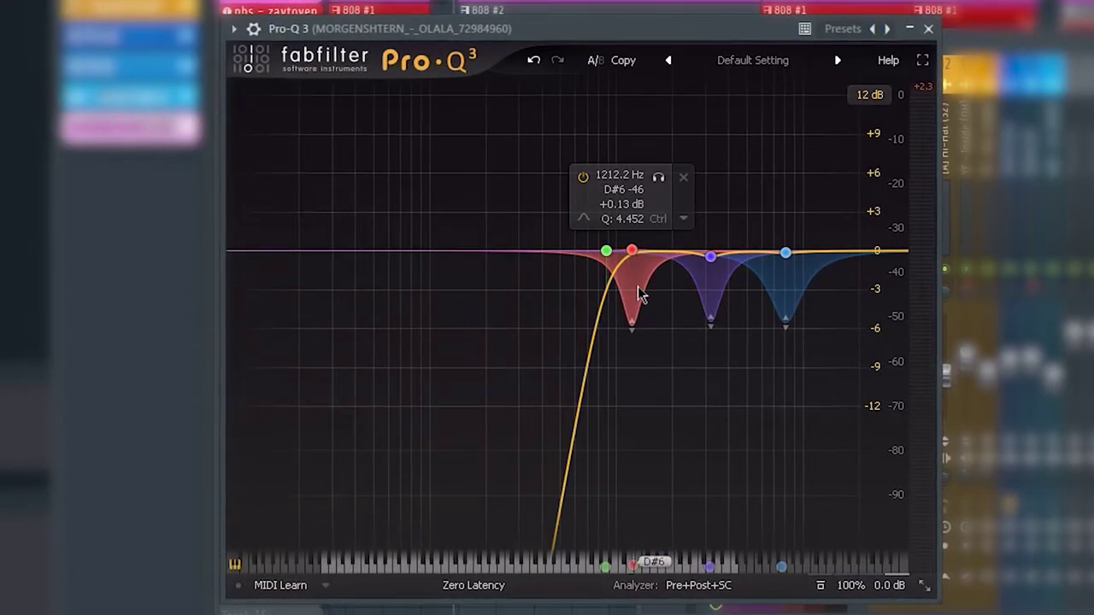
mouse_move(706, 264)
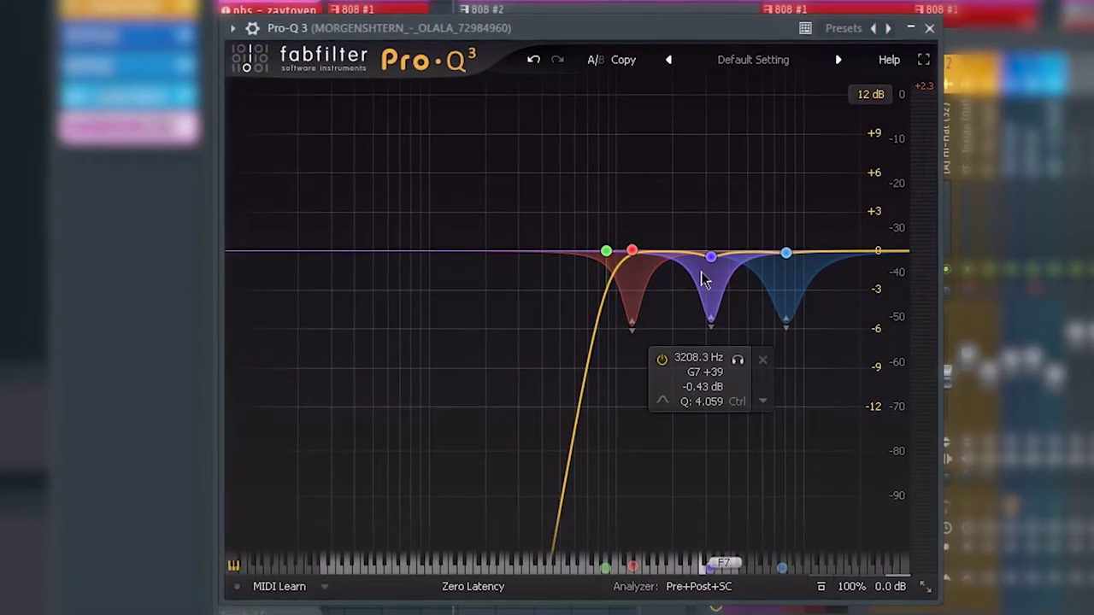
mouse_move(788, 252)
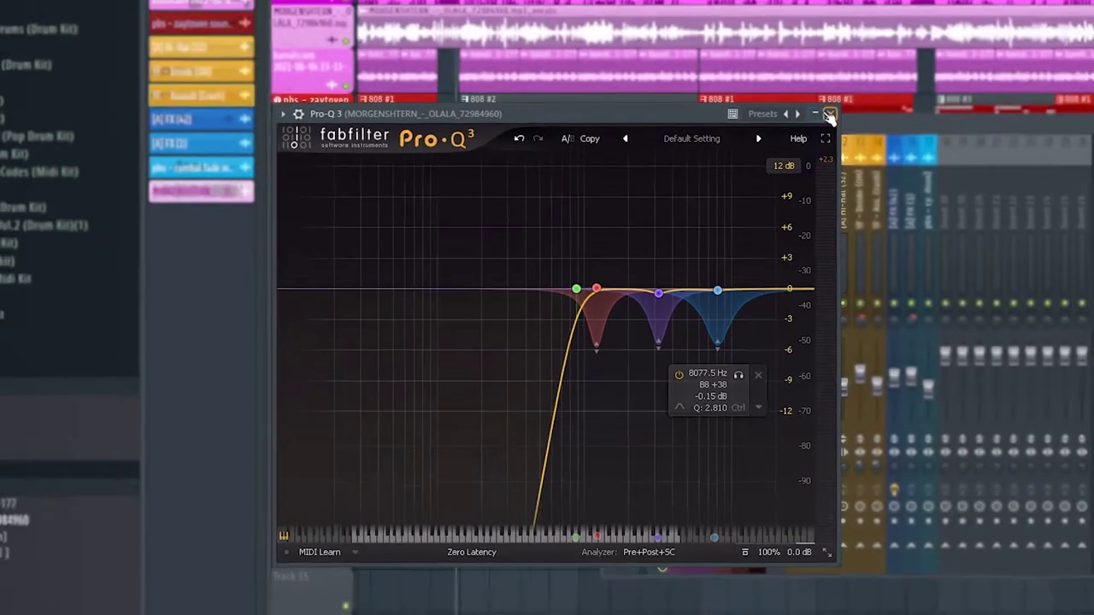
left_click(932, 26)
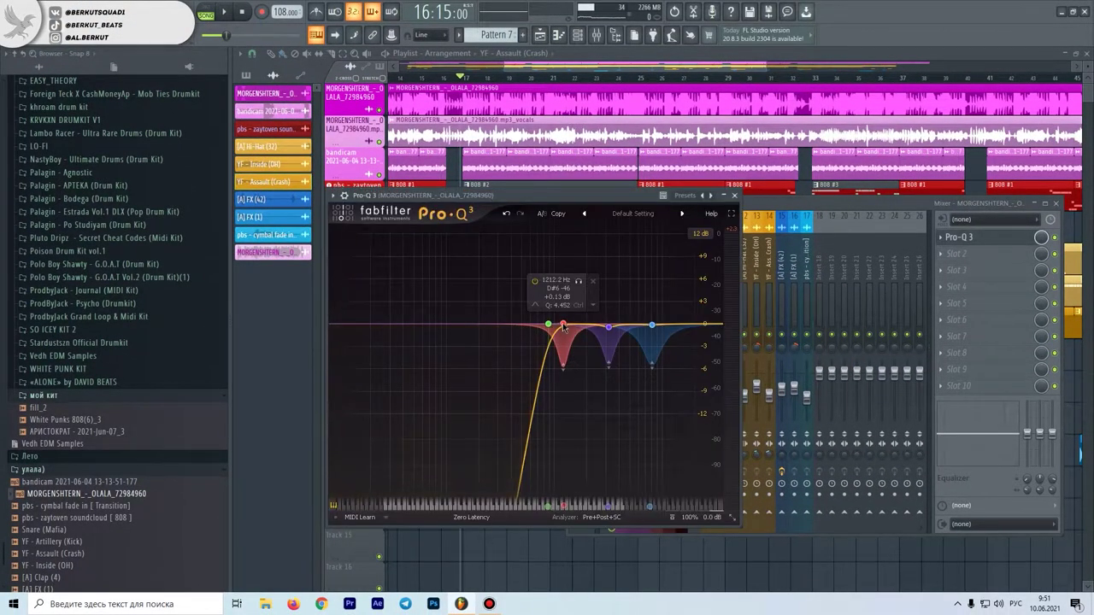
left_click(563, 324)
left_click(563, 434)
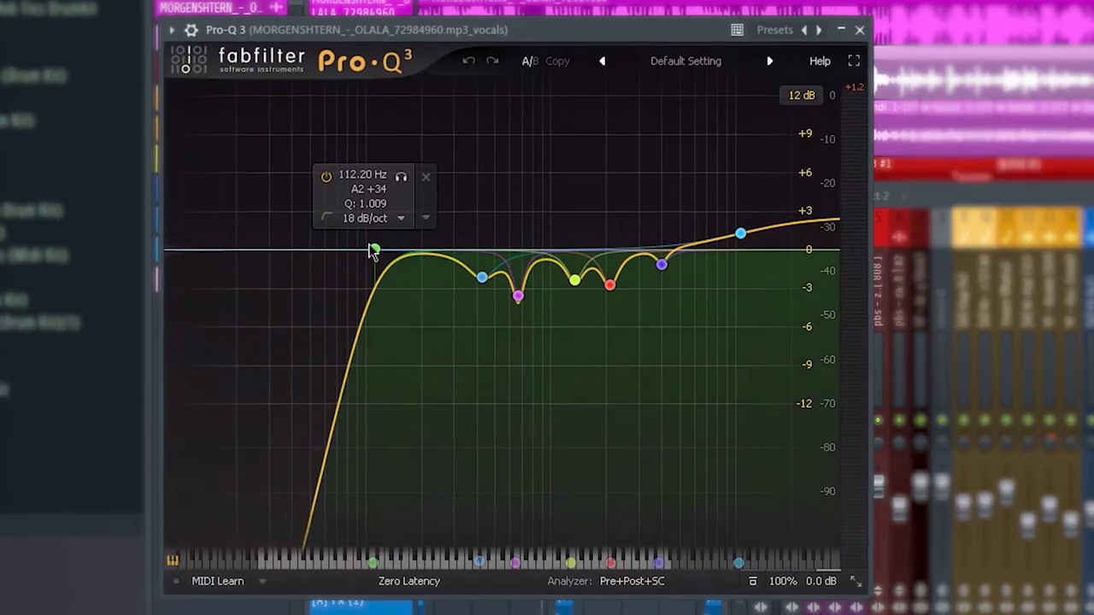
Step: Examine the high shelf and the bell cuts in the vocals track's Pro-Q 3, and close the equalizer
left_click(740, 233)
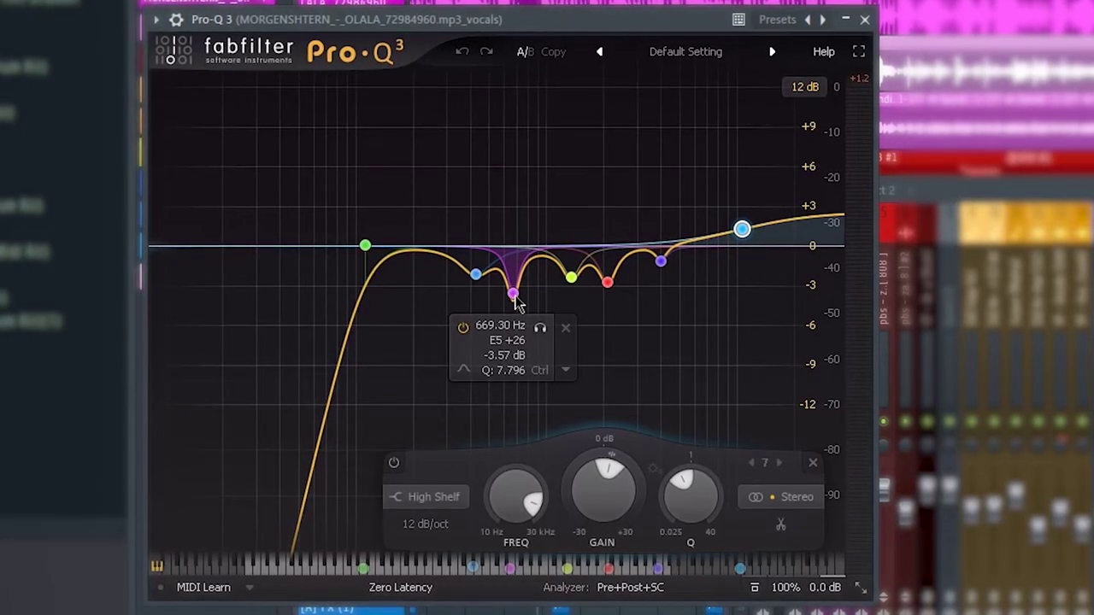
mouse_move(568, 282)
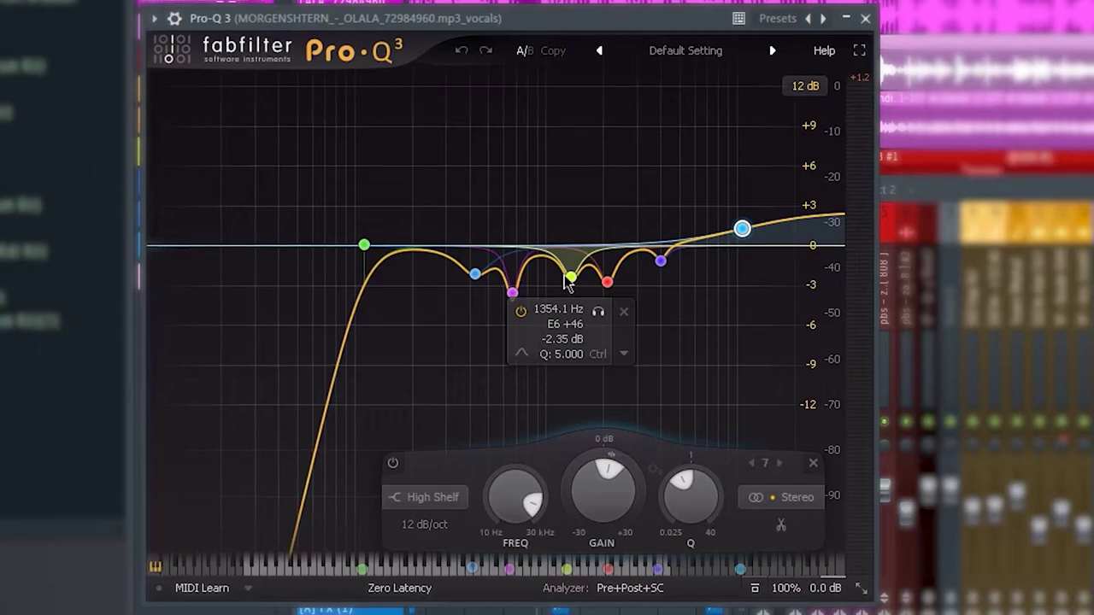
mouse_move(609, 285)
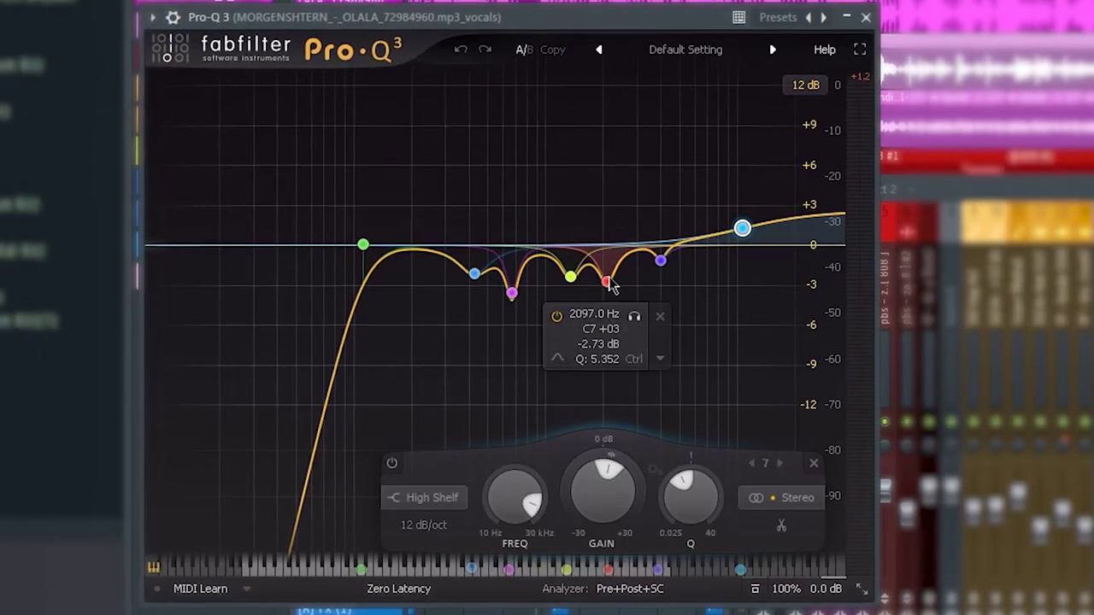
mouse_move(656, 272)
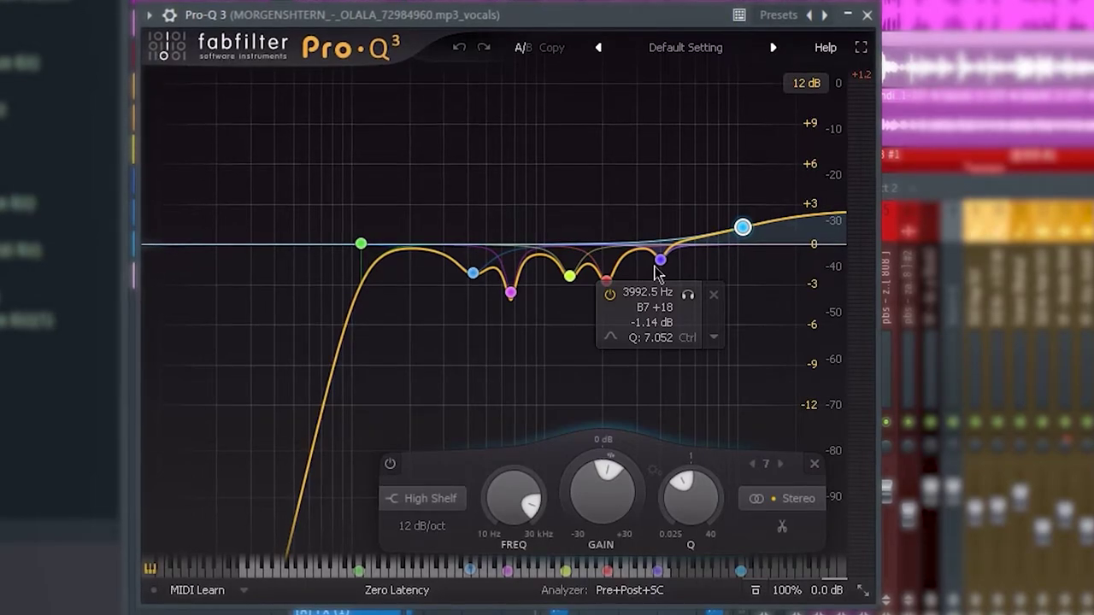
mouse_move(764, 258)
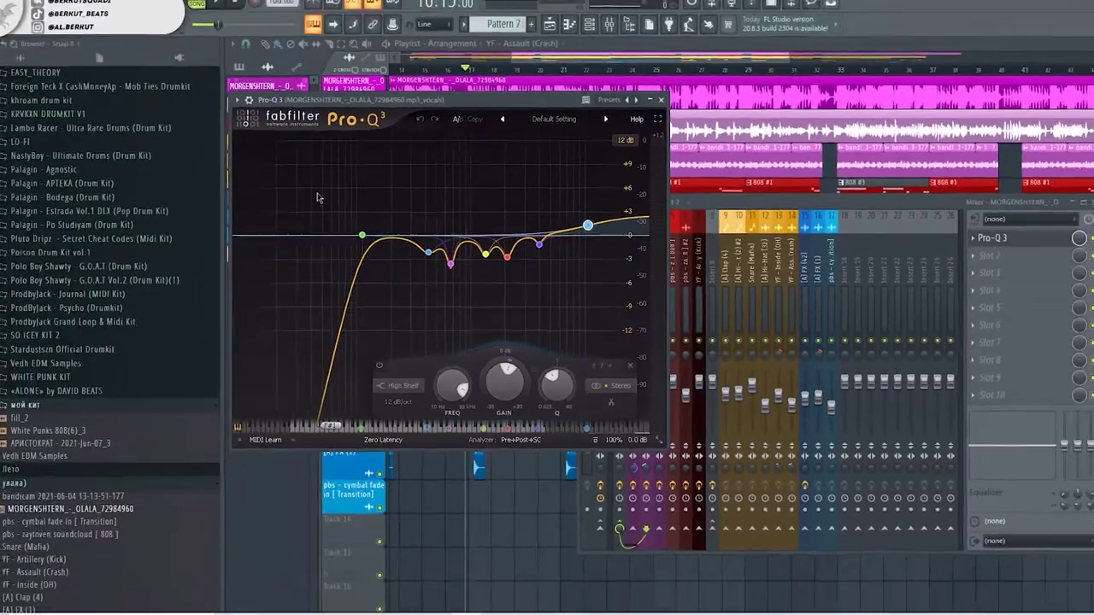
left_click(869, 11)
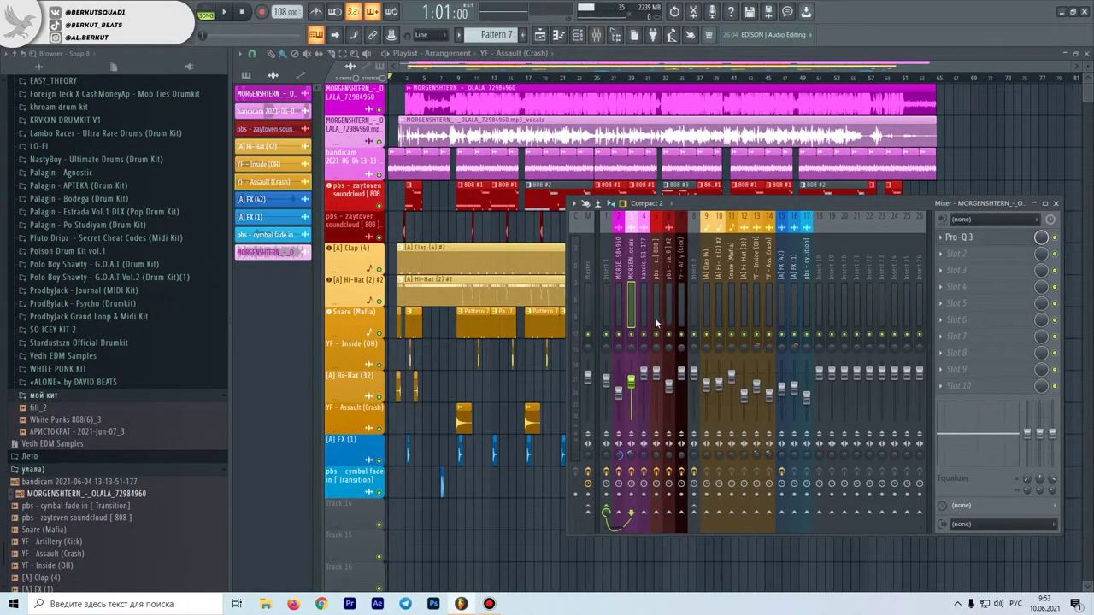
Step: Solo the bandicam melody insert in the mixer and play it from bar 1
left_click(644, 314)
right_click(644, 334)
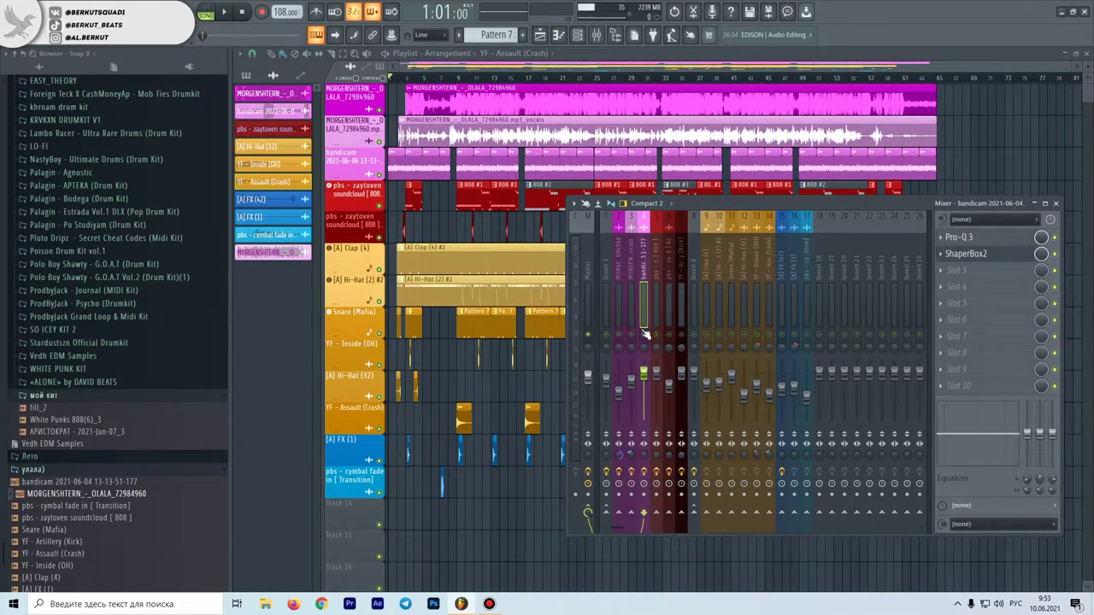
key("space")
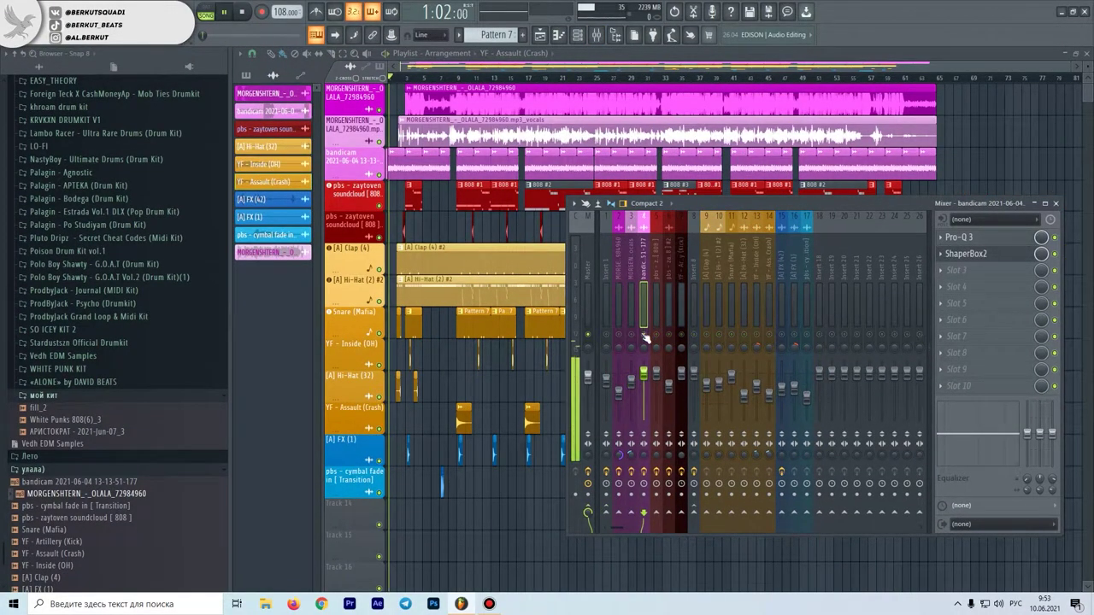
Step: Open the bandicam melody's Pro-Q 3, examine its low-cut and bell bands with playback stopped, and close it
left_click(968, 240)
key("space")
mouse_move(685, 315)
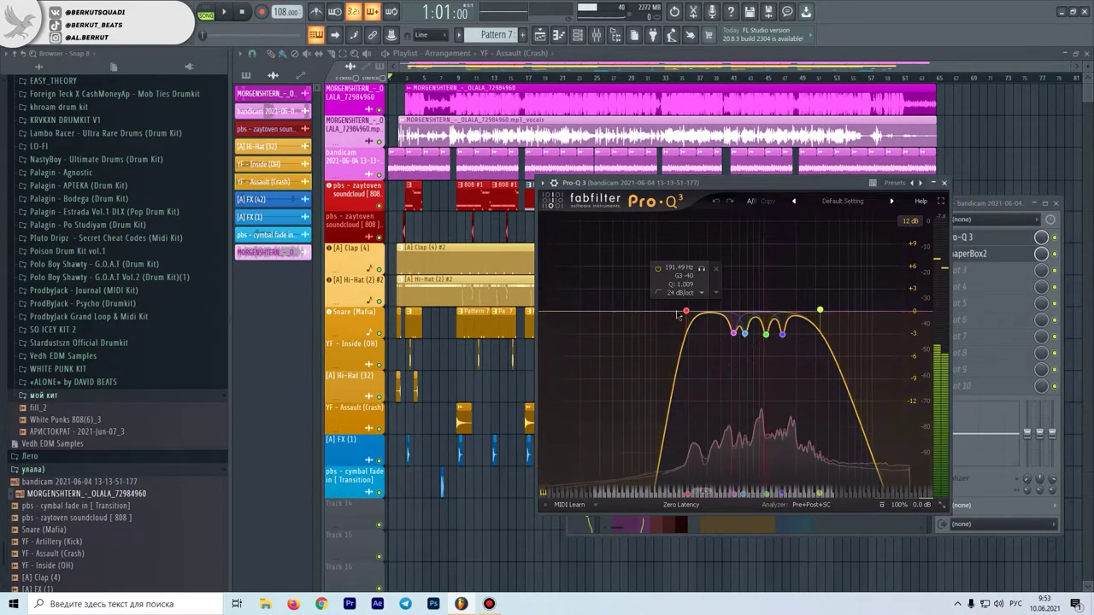
mouse_move(745, 333)
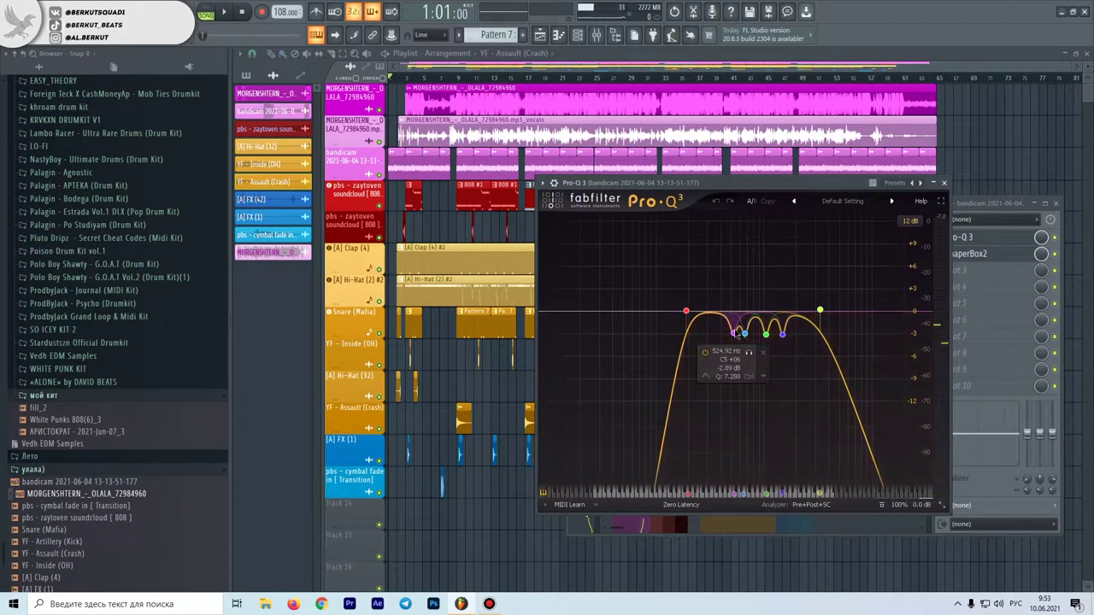
left_click(943, 183)
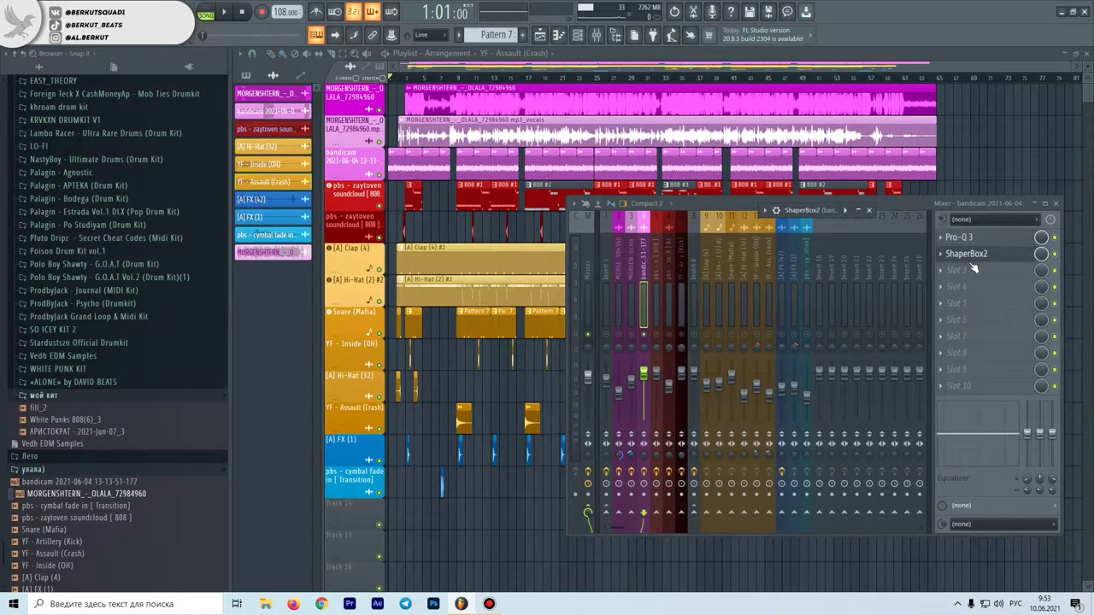
Step: Open the bandicam melody's ShaperBox2 and examine the Mid band's time curve, the Reverse shapes and the Width shaper
left_click(966, 254)
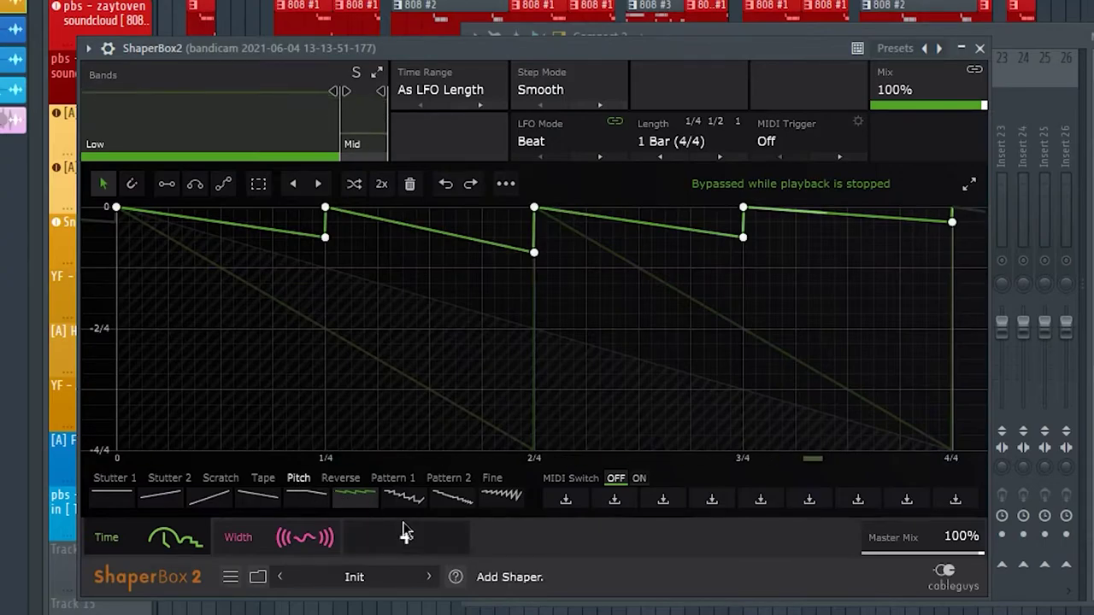
left_click(368, 133)
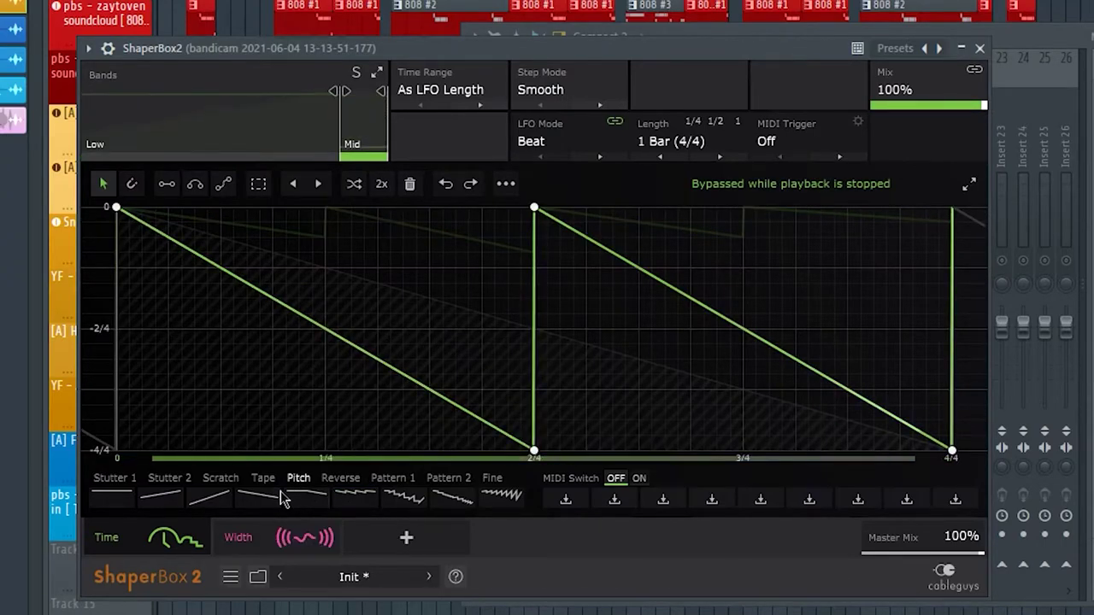
left_click(340, 479)
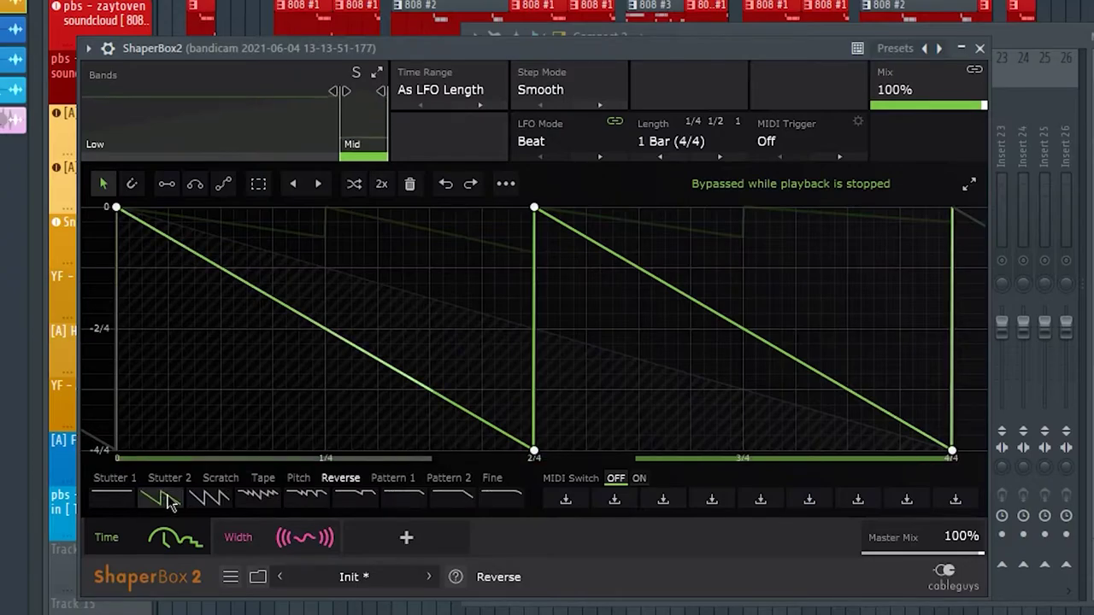
left_click(238, 537)
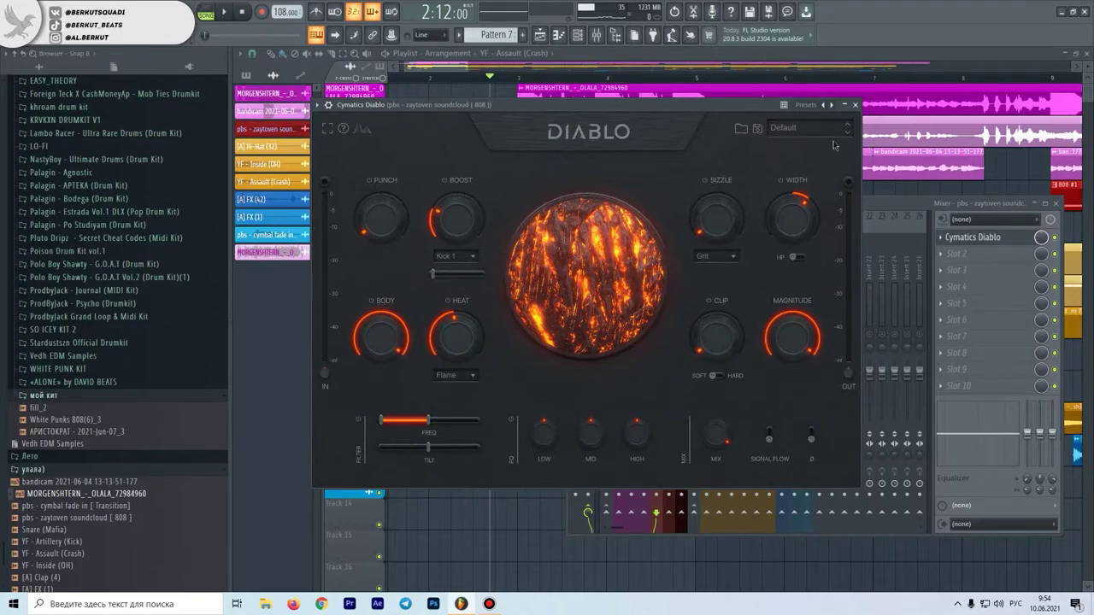
Step: Close the first 808's Cymatics Diablo, examine the one on the second 808 insert, and close it too
left_click(854, 105)
left_click(972, 236)
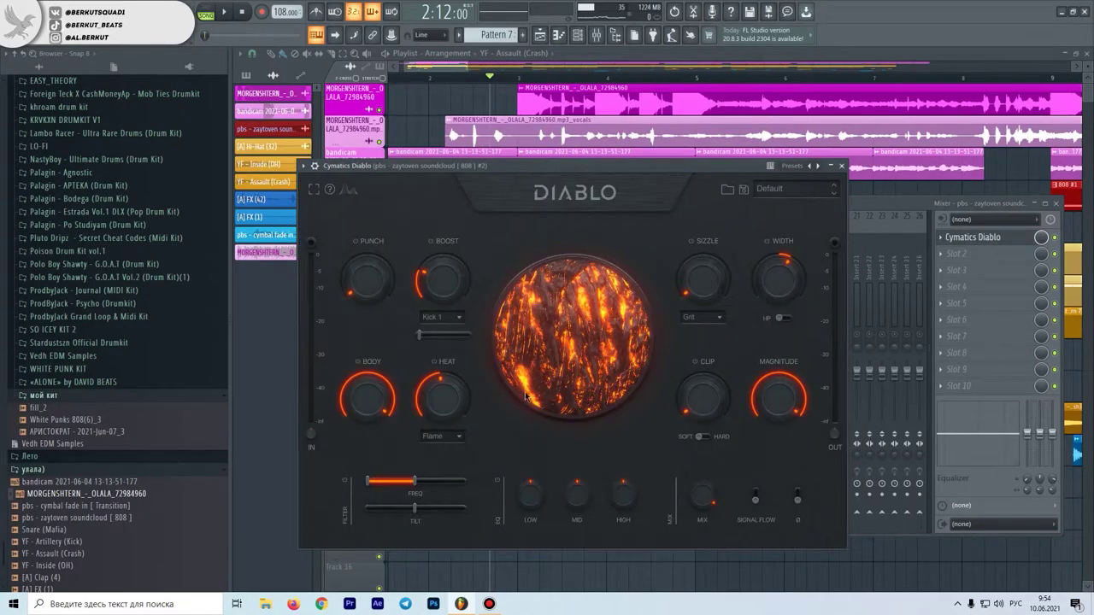
left_click(842, 166)
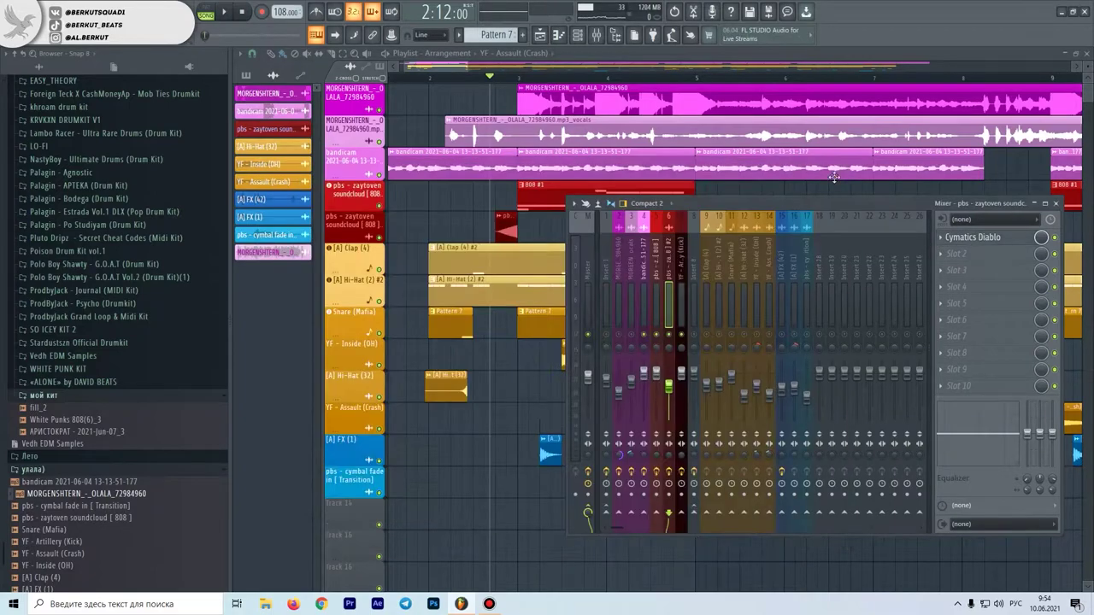
Step: Examine the Fruity peak controller and Cymatics Diablo with its preset list on the YF - Artillery (Kick) insert, and close both
left_click(680, 335)
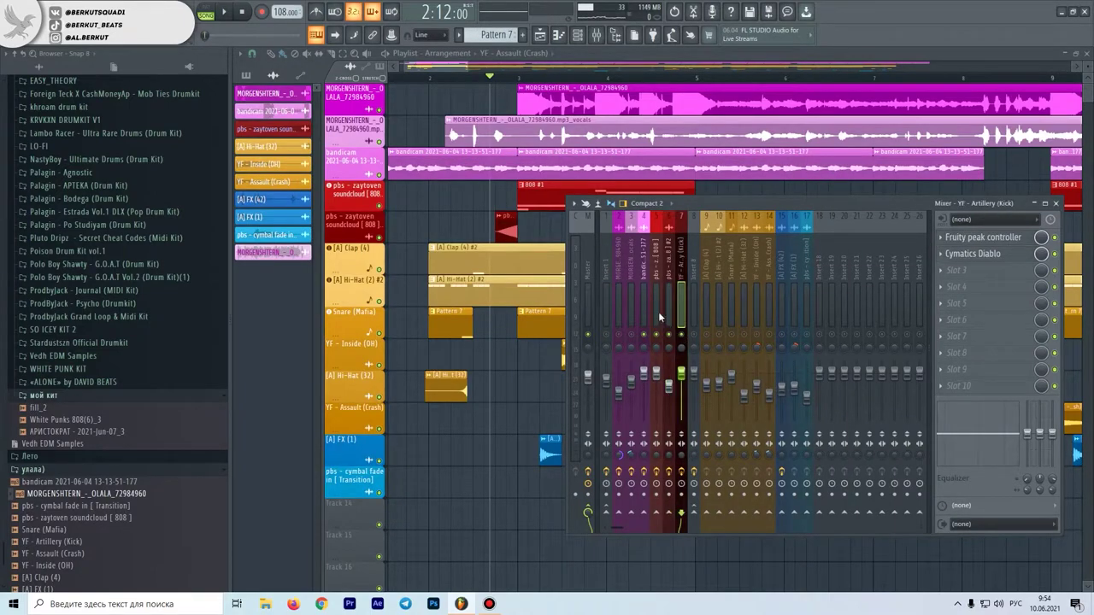
left_click(973, 237)
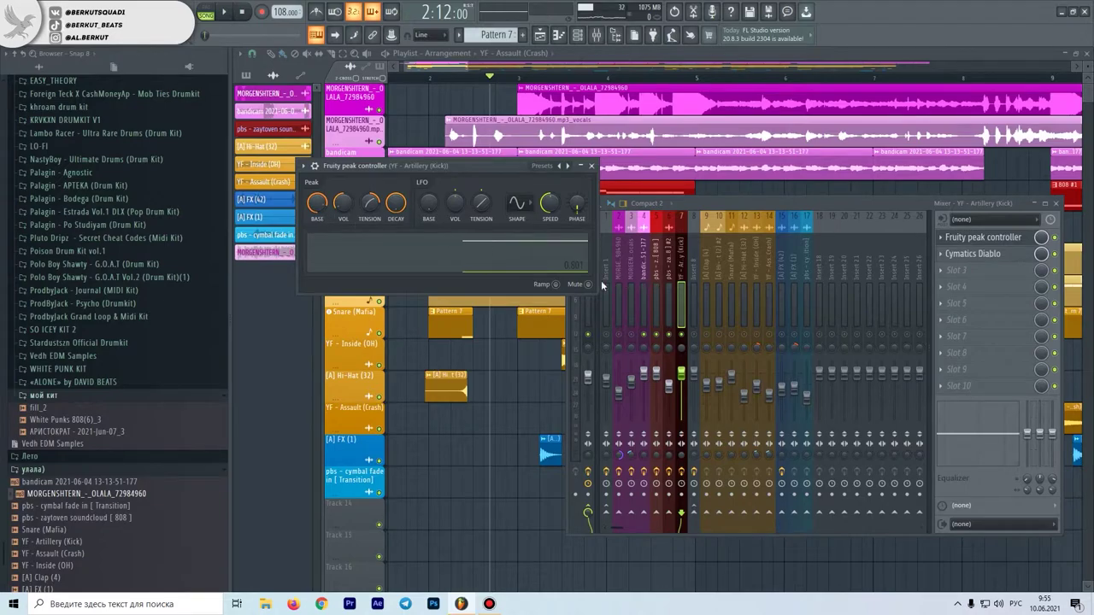
left_click(972, 254)
left_click(964, 124)
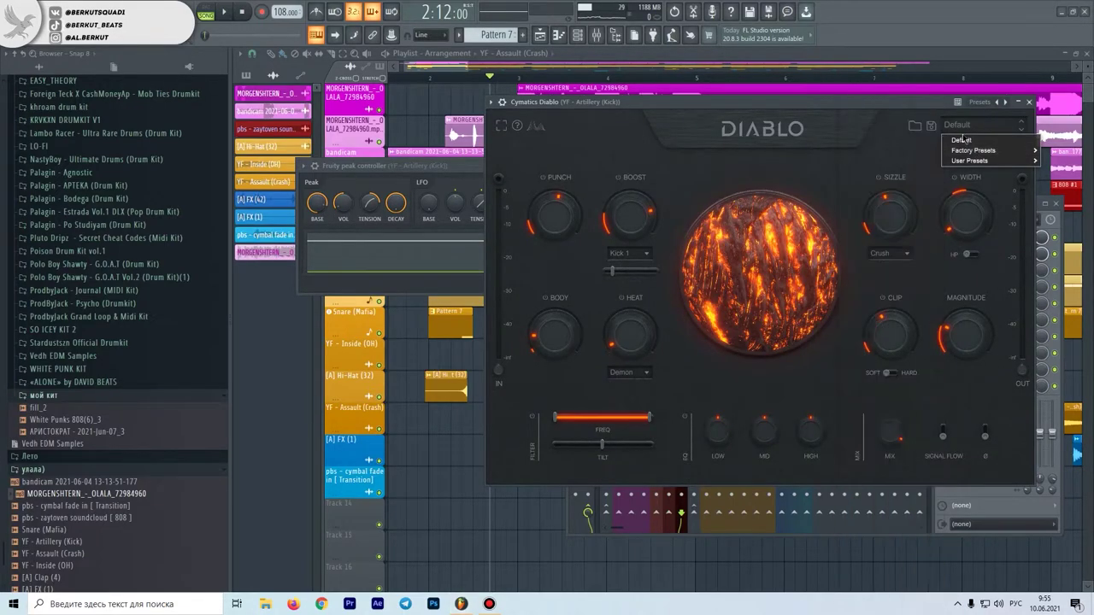
left_click(861, 165)
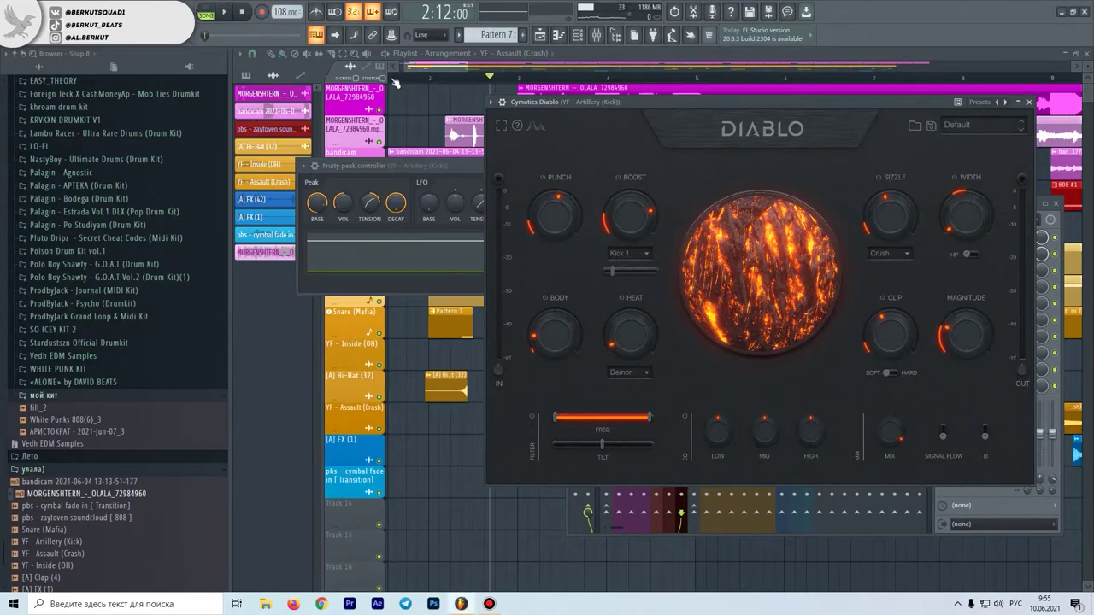
left_click(441, 167)
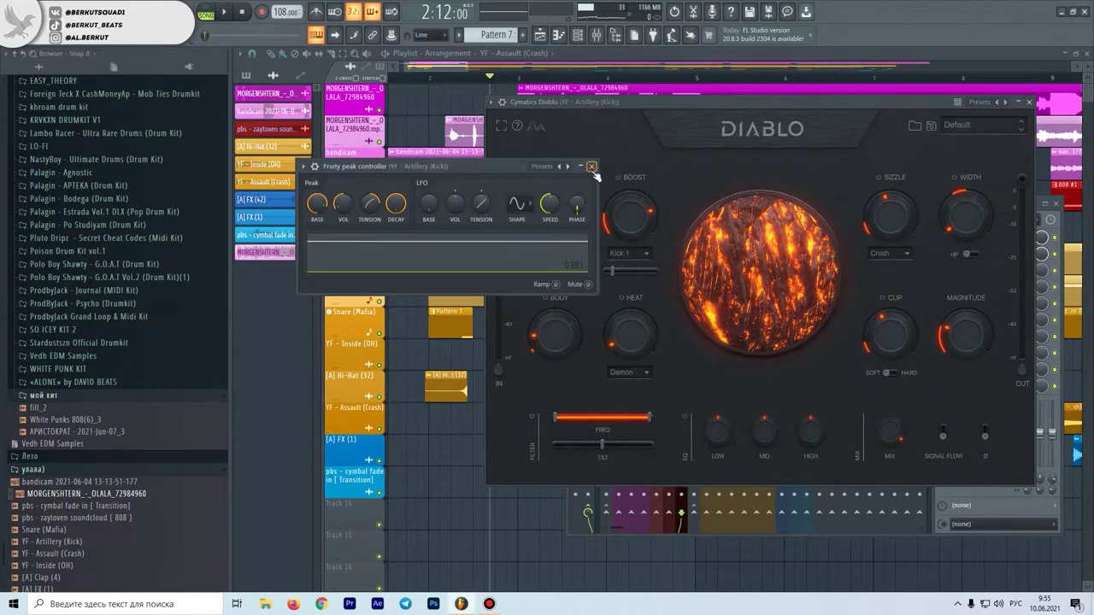
left_click(591, 167)
left_click(1034, 103)
Step: Play the full mix briefly, stop it, and compare the effect chains of the original song insert, Insert 8 and Insert 1
key("space")
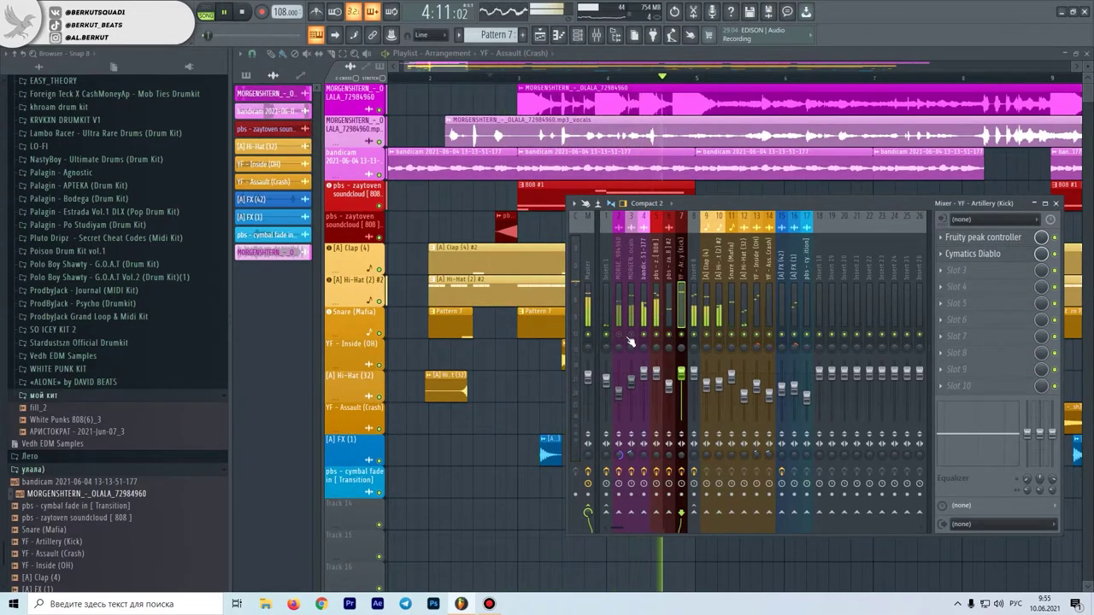
key("space")
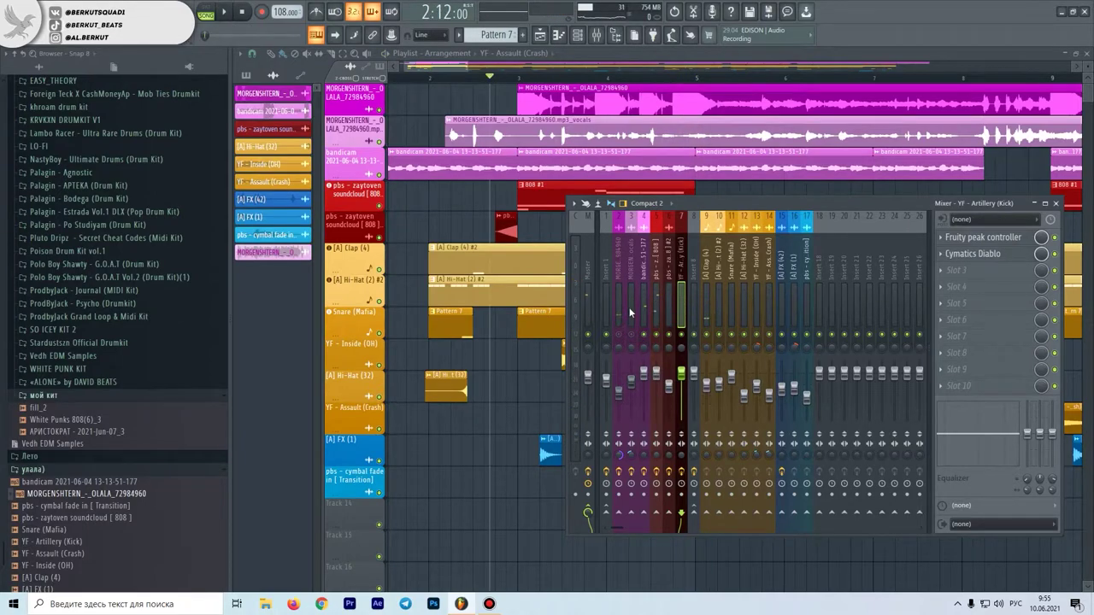
left_click(618, 309)
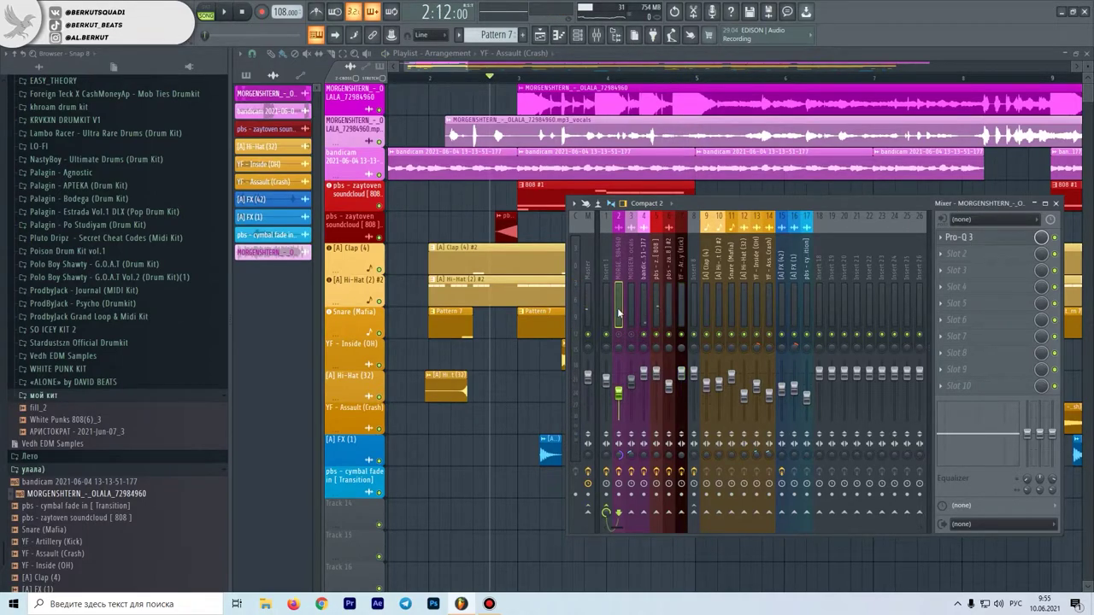
left_click(692, 306)
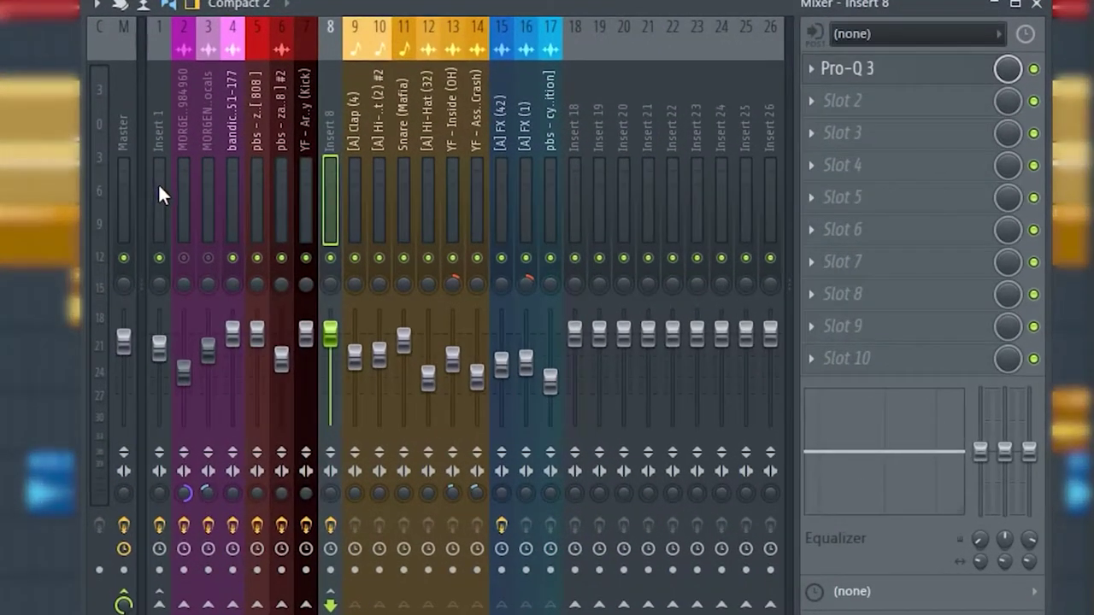
left_click(160, 178)
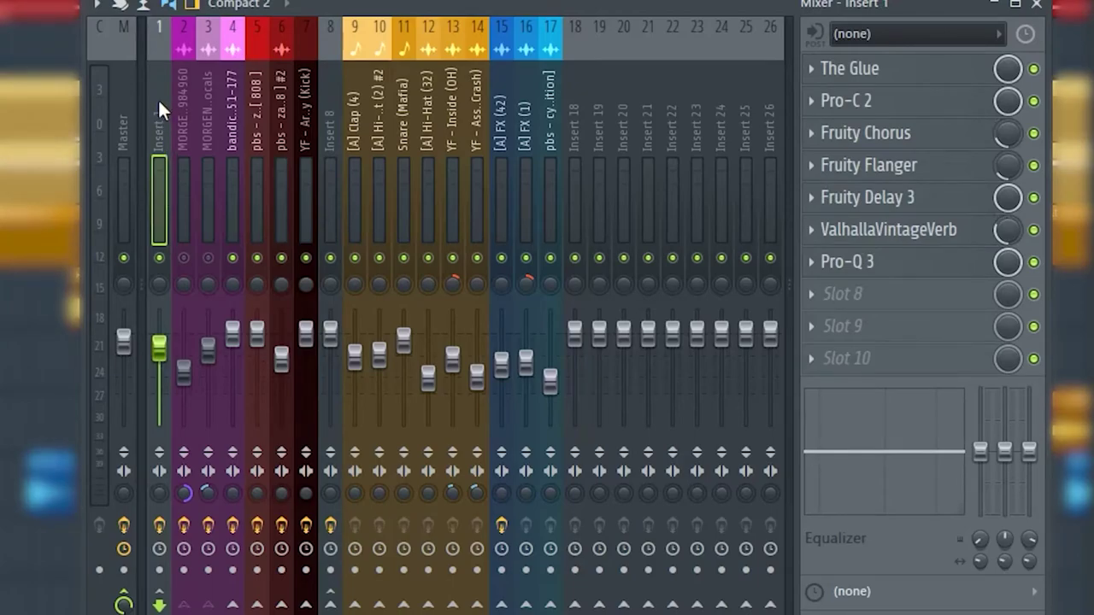
left_click(186, 167)
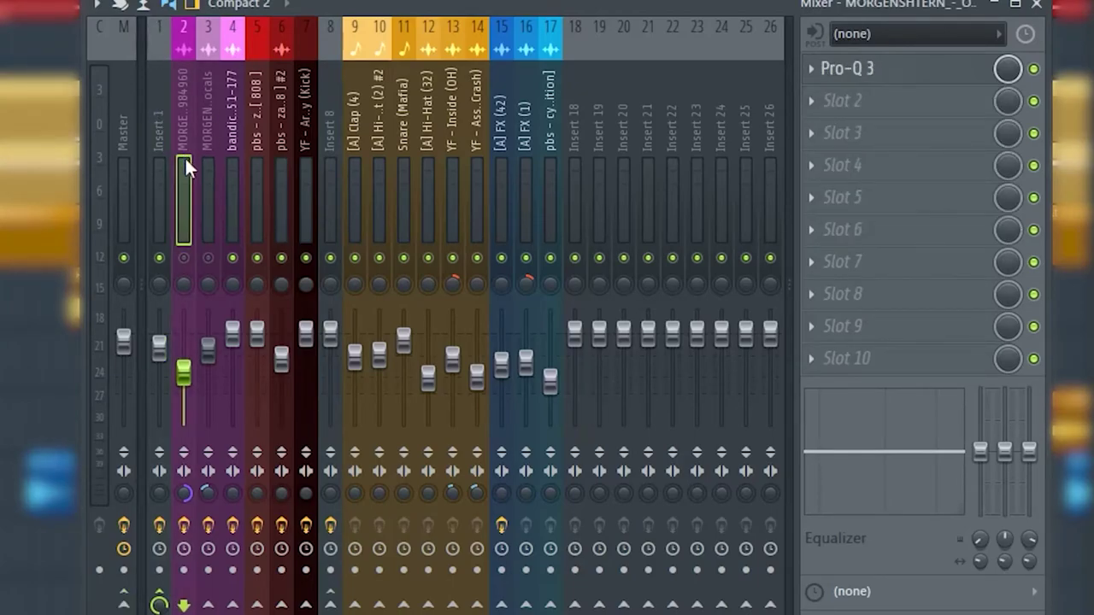
left_click(158, 190)
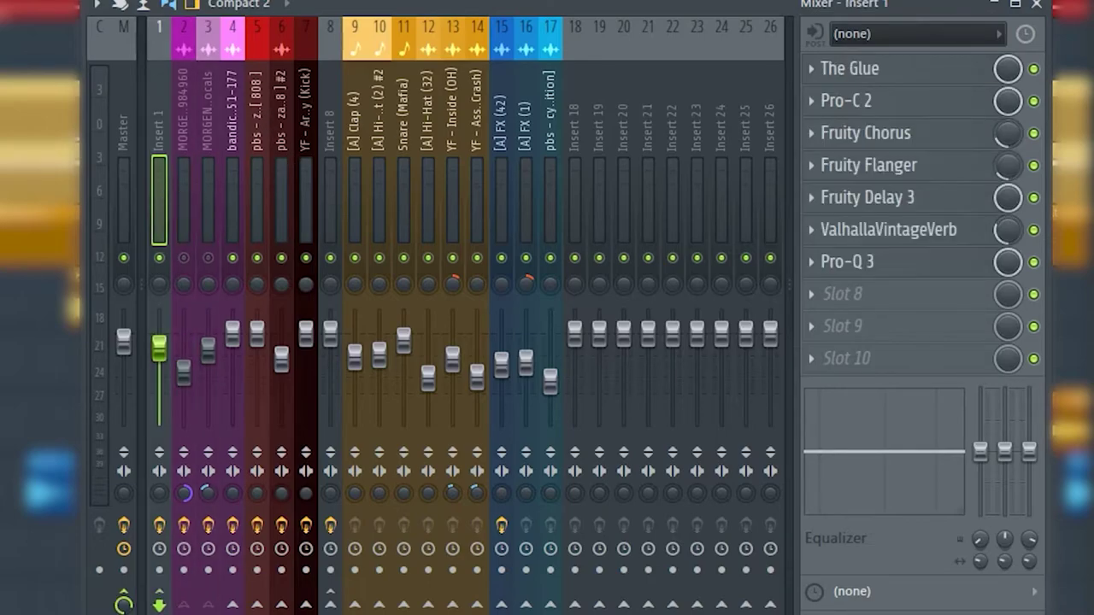
Step: Examine The Glue and Pro-C 2 compressors on Insert 1, closing each one after viewing
left_click(875, 76)
mouse_move(444, 241)
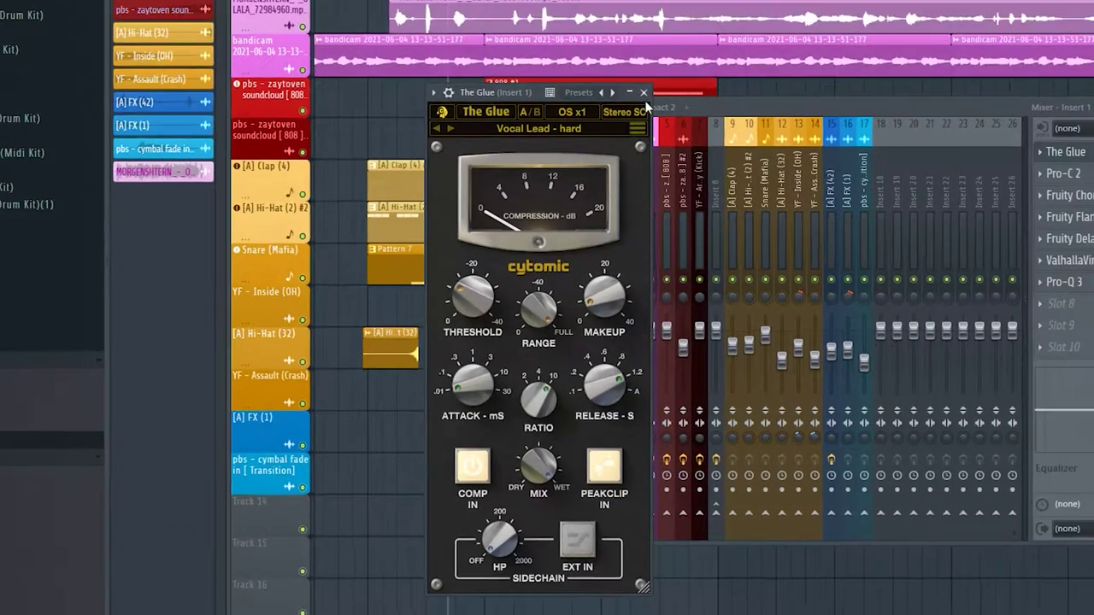
left_click(647, 24)
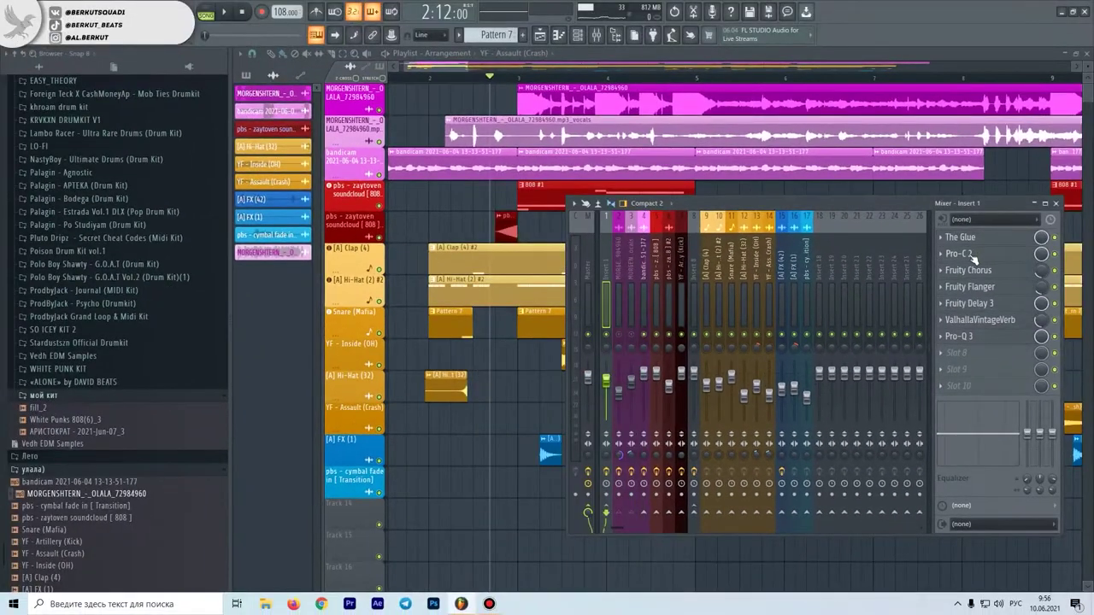
left_click(971, 255)
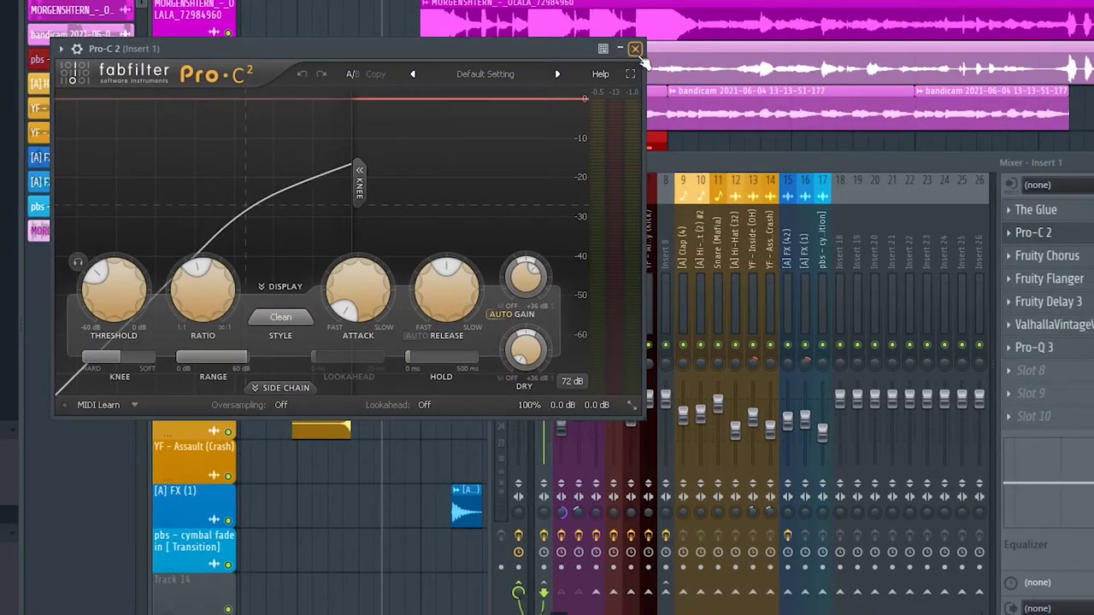
left_click(635, 48)
Step: Open Fruity Chorus, Fruity Flanger, Fruity Delay 3 and ValhallaVintageVerb on Insert 1 to view their settings
left_click(1055, 259)
left_click(1062, 281)
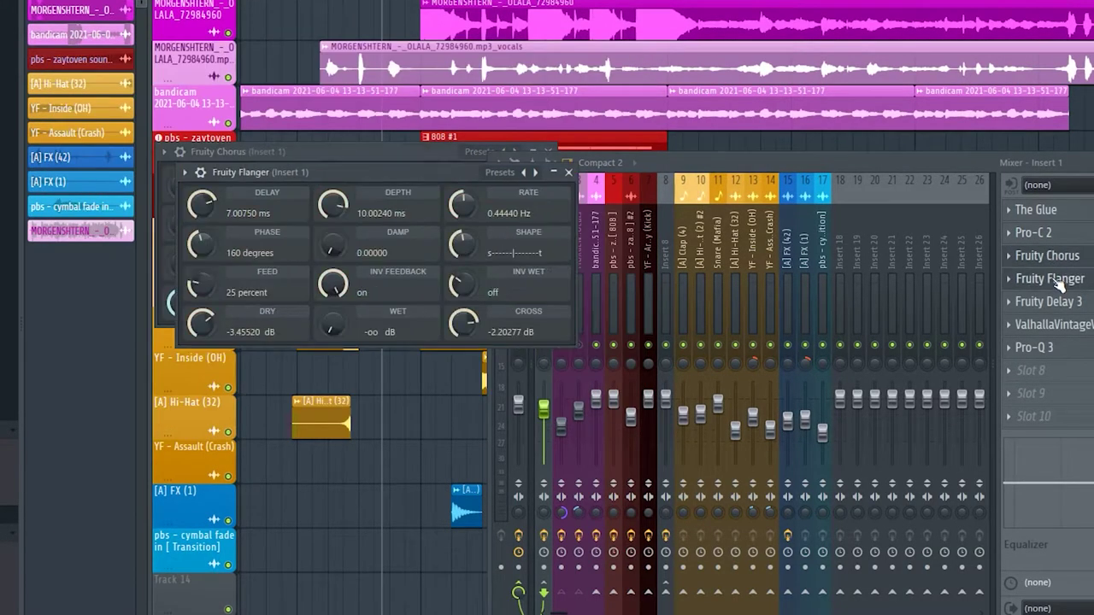
left_click(1072, 310)
left_click(1082, 325)
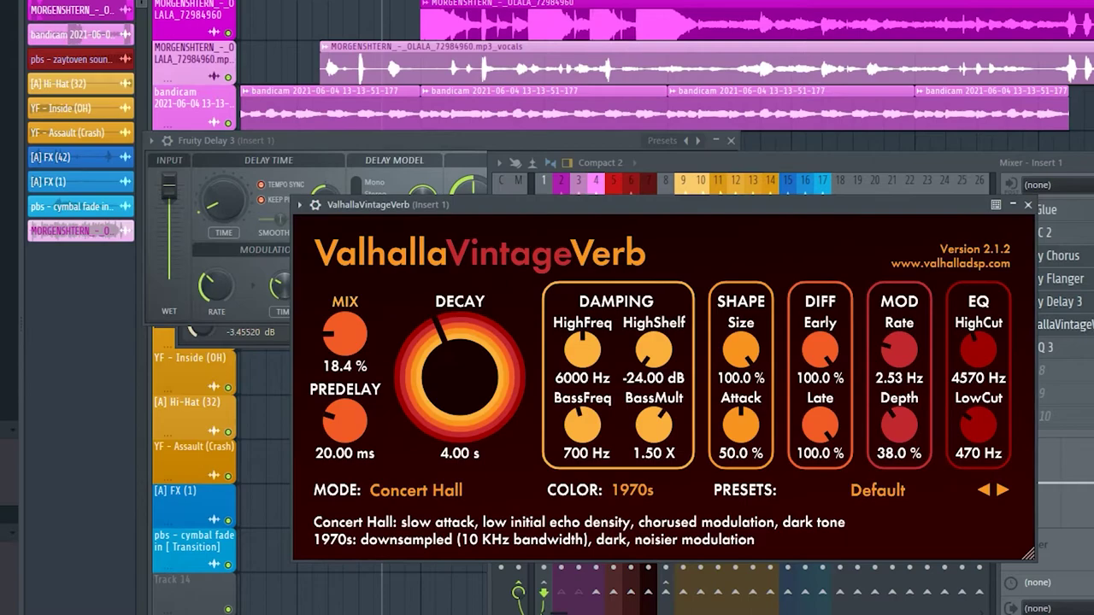
Step: Open Insert 1's Pro-Q 3 and examine its low-cut filter, bell cut and dynamic band
left_click(1033, 347)
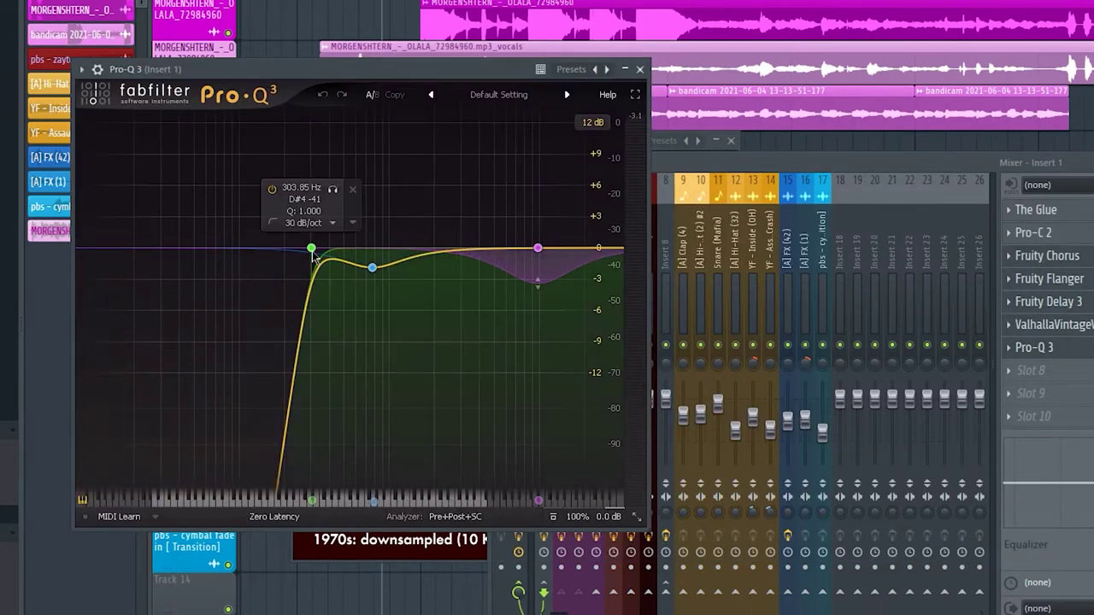
mouse_move(372, 270)
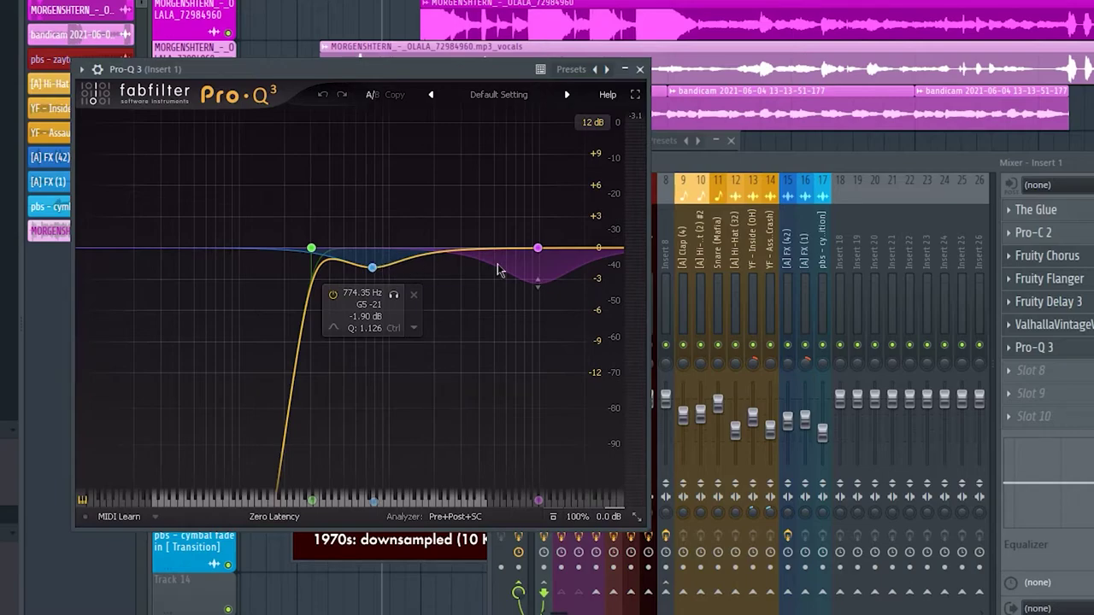
mouse_move(538, 250)
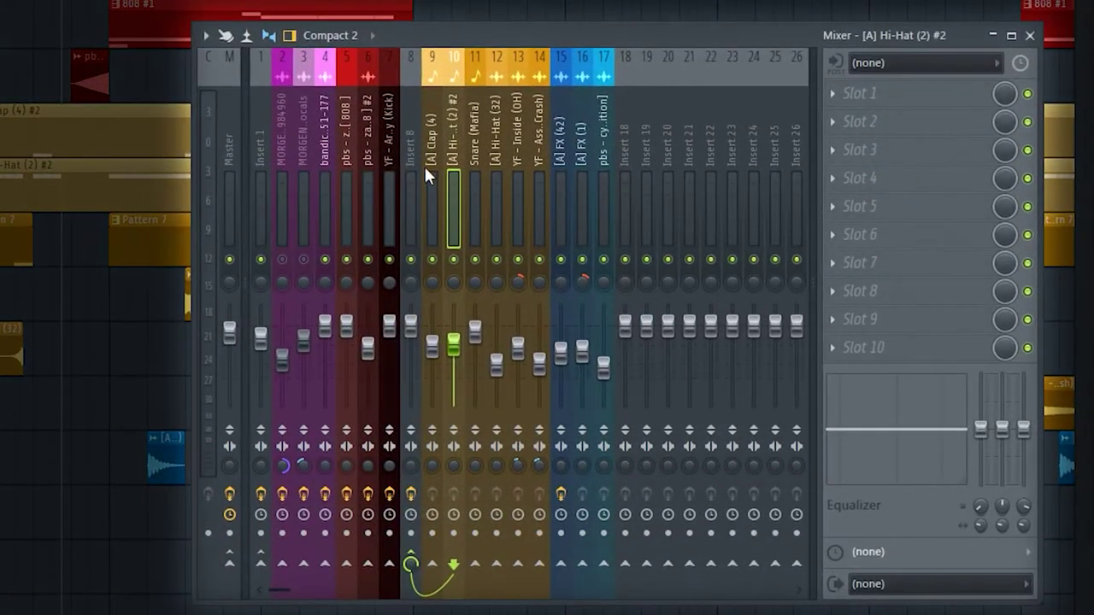
Step: Check the effect slots of the drum and FX inserts, from [A] Clap (4) through the blue FX tracks
left_click(438, 169)
left_click_drag(442, 170, 556, 197)
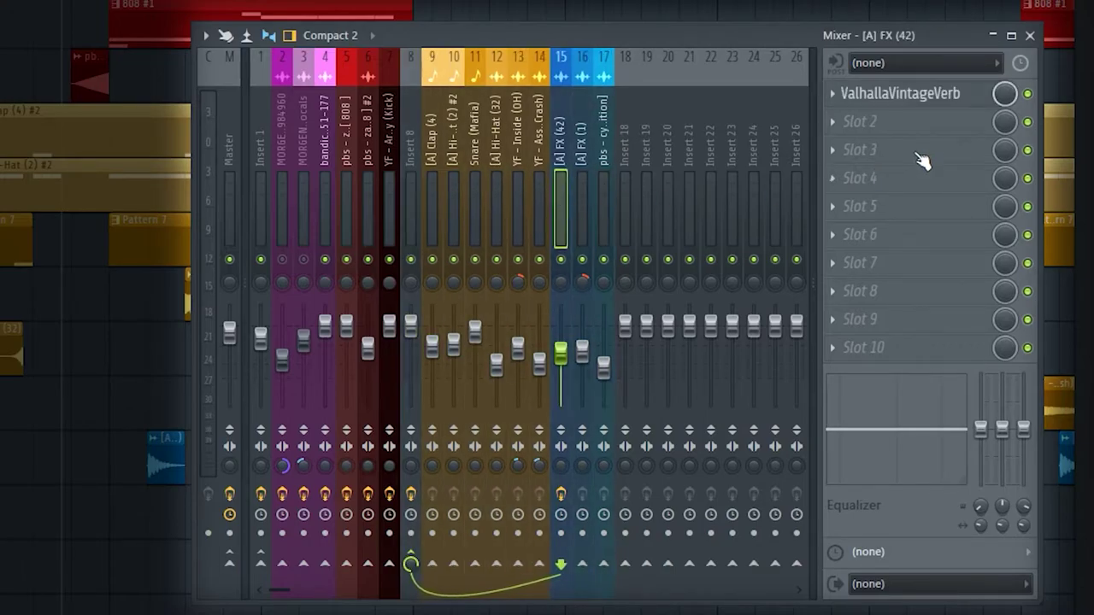
left_click_drag(596, 170, 559, 177)
left_click(577, 180)
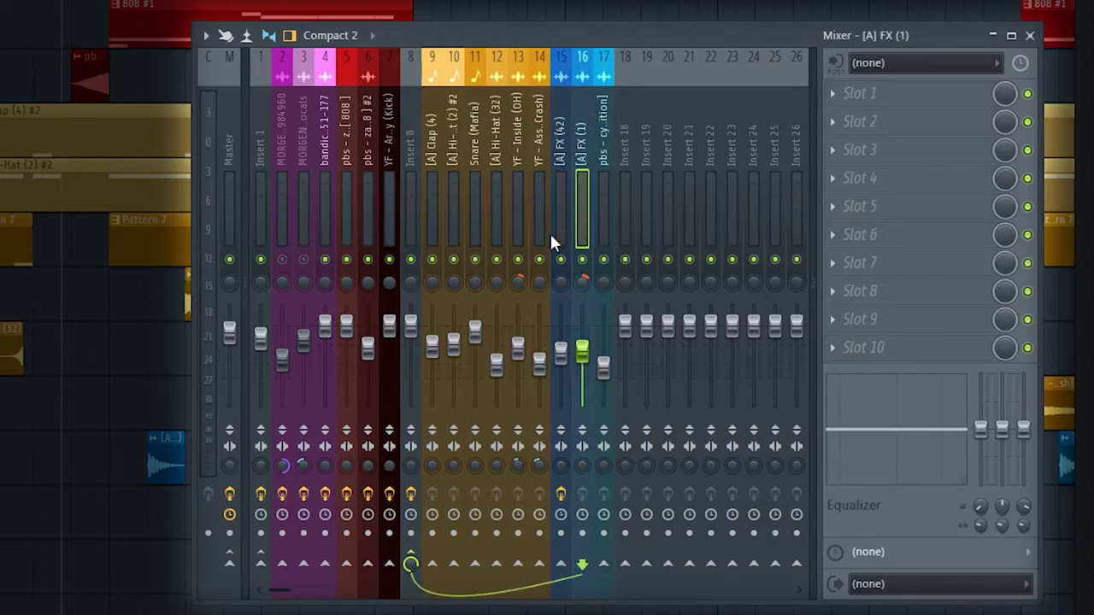
Step: View the [A] FX (1) sample settings and open ValhallaVintageVerb on the [A] FX (42) insert
key("space")
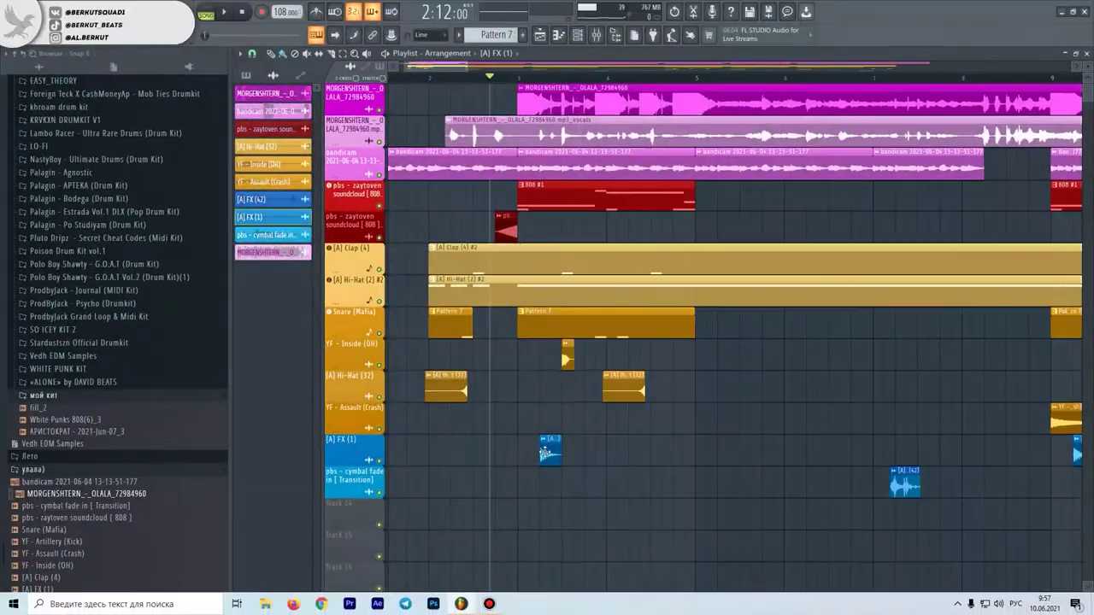
left_click(450, 318)
key("F9")
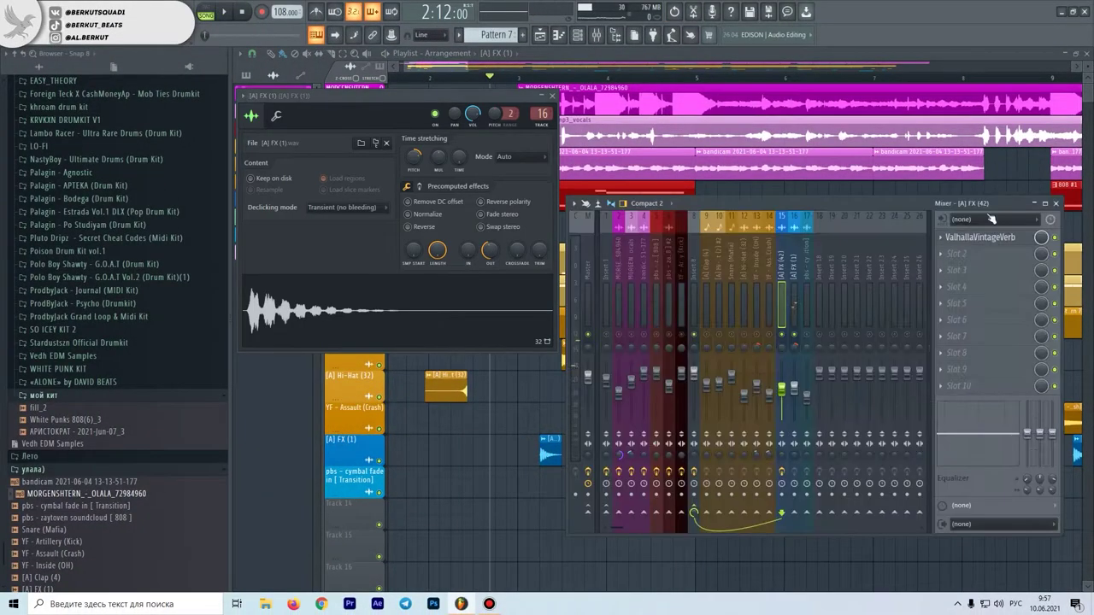
left_click(982, 240)
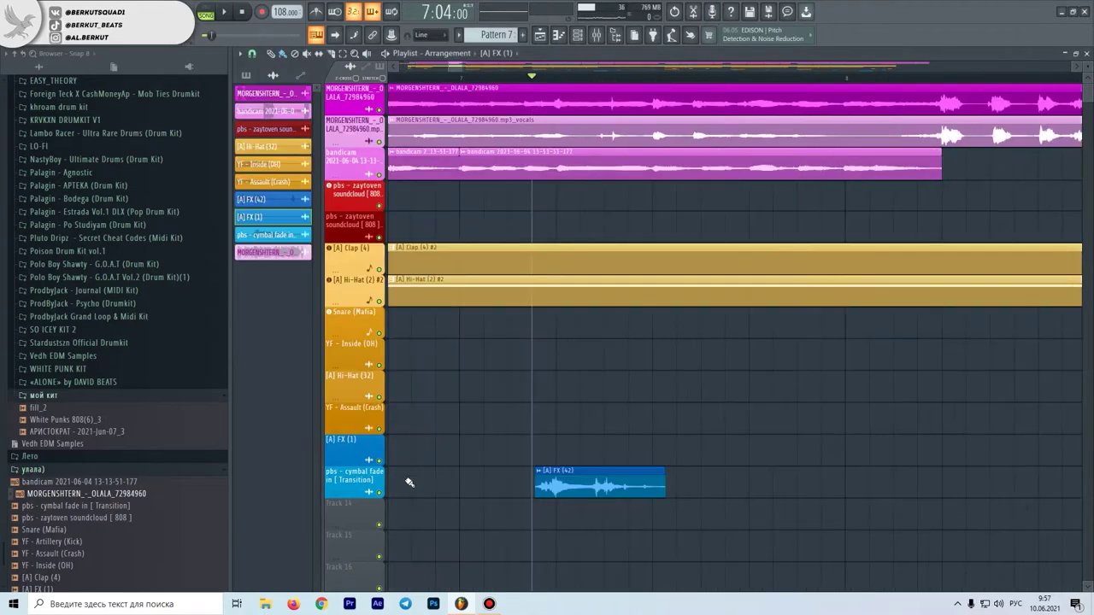
Step: Solo the playlist track holding the [A] FX (42) clip and play that clip in bar 7
right_click(377, 495)
left_click(369, 493)
right_click(380, 493)
key("space")
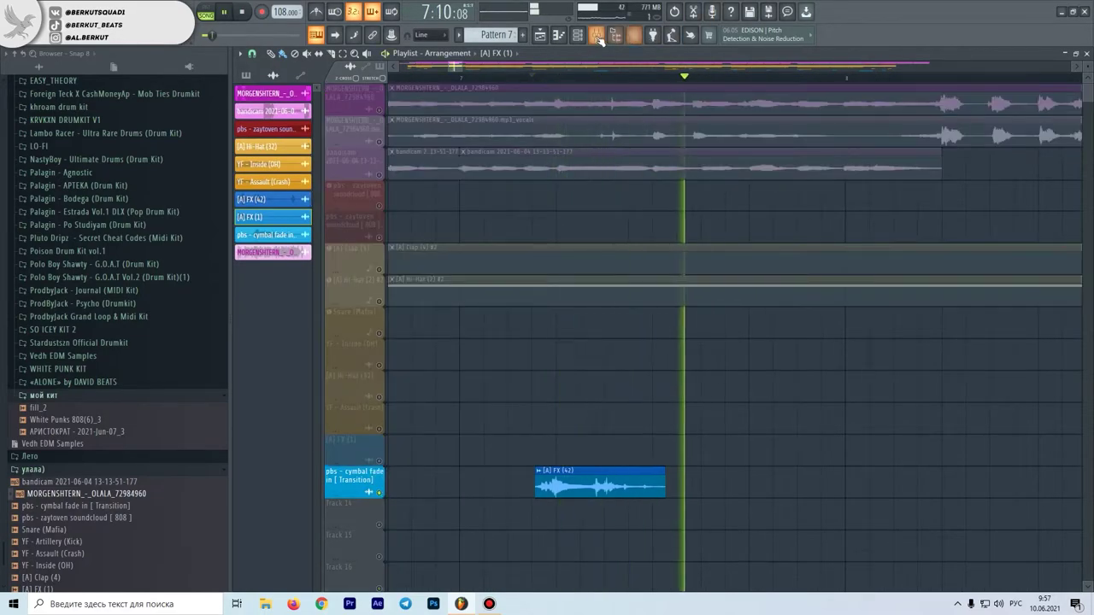
key("space")
Step: Reopen the mixer, examine the ValhallaVintageVerb settings on the [A] FX (42) insert, and close the reverb
left_click(597, 36)
left_click(983, 237)
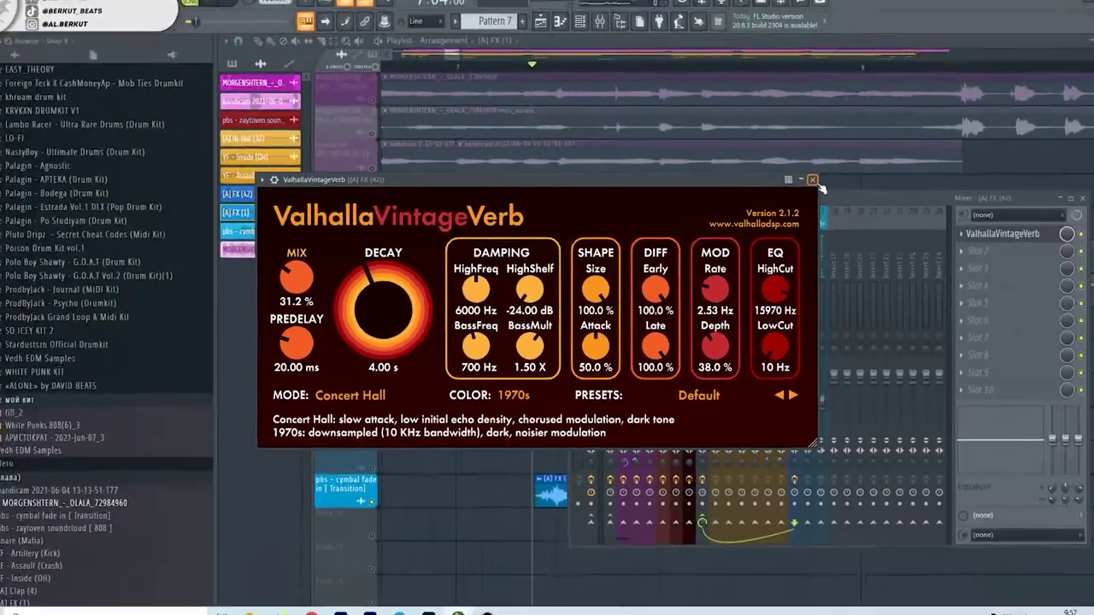
left_click(991, 99)
Step: Check the effect slots of the cymbal fade, [A] FX (42), YF - Assault (Crash) and YF - Inside (OH) inserts
left_click(521, 214)
left_click(475, 218)
left_click(449, 224)
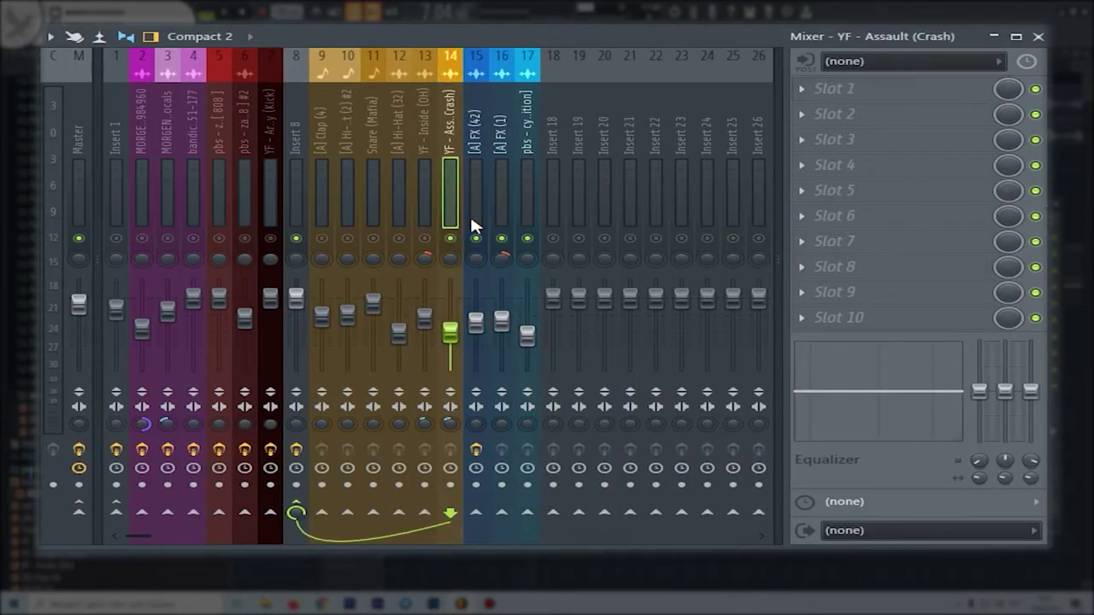
left_click(426, 221)
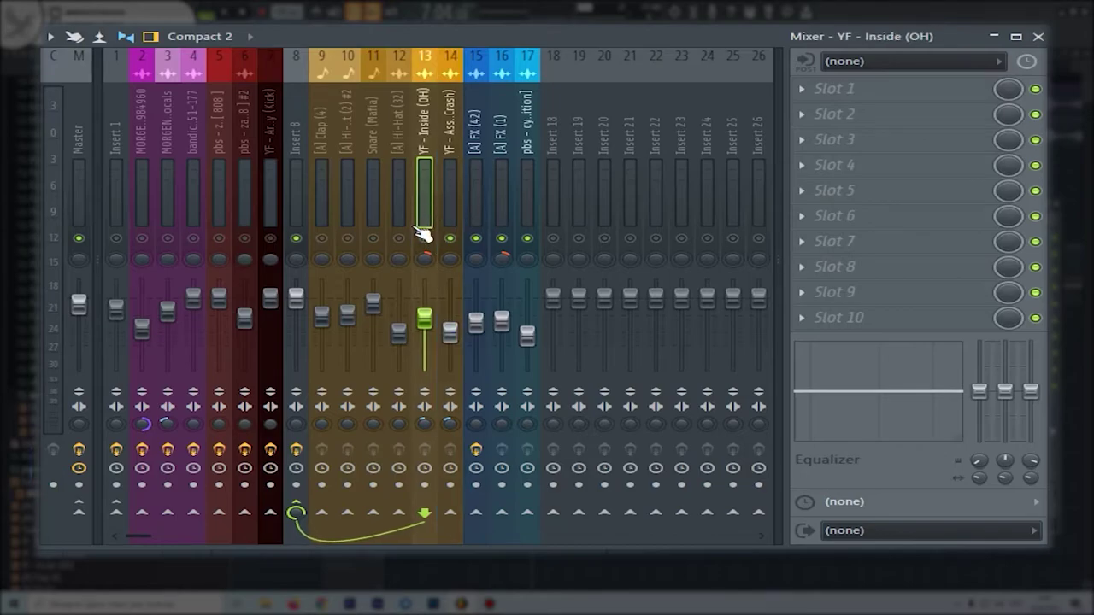
Step: Check the effect slots and routing of the [A] Hi-Hat (32), [A] Hi-Hat (2) #2, [A] Clap (4) and cymbal fade inserts
left_click(400, 235)
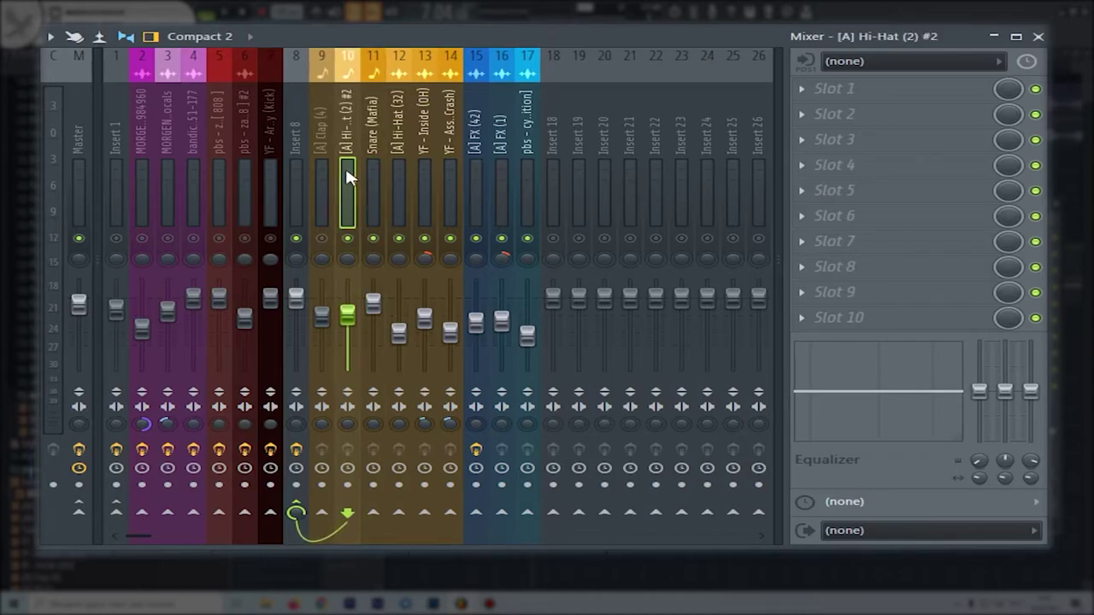
left_click(323, 197)
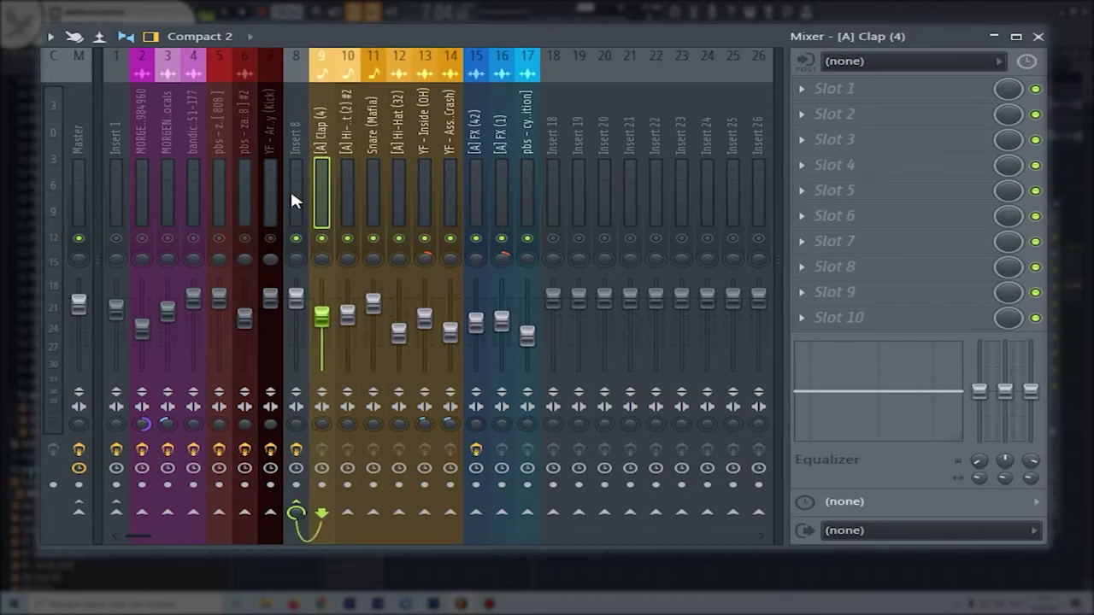
left_click(502, 209)
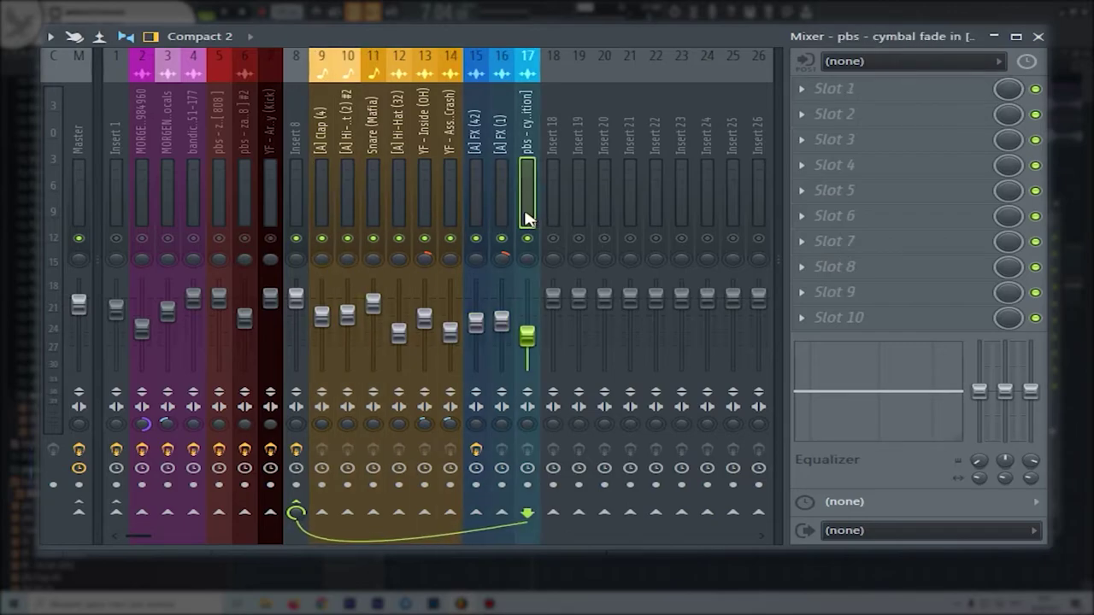
left_click_drag(527, 218, 377, 212)
Step: Open Pro-Q 3 on Insert 8 beside the mixer and examine the settings of its low-cut band
left_click(287, 213)
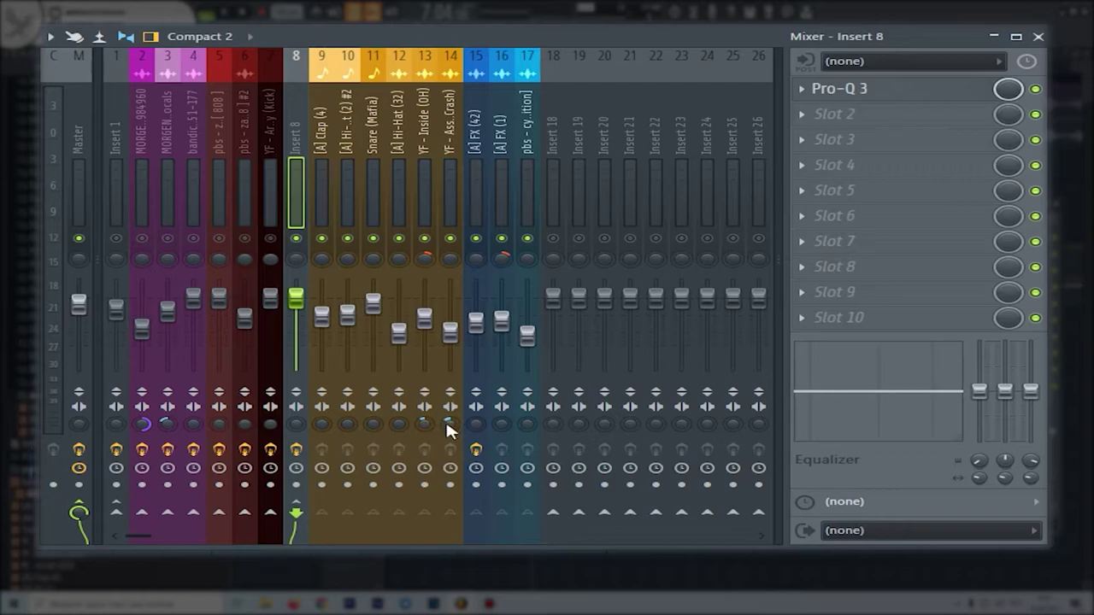
left_click(866, 97)
left_click_drag(593, 119, 345, 131)
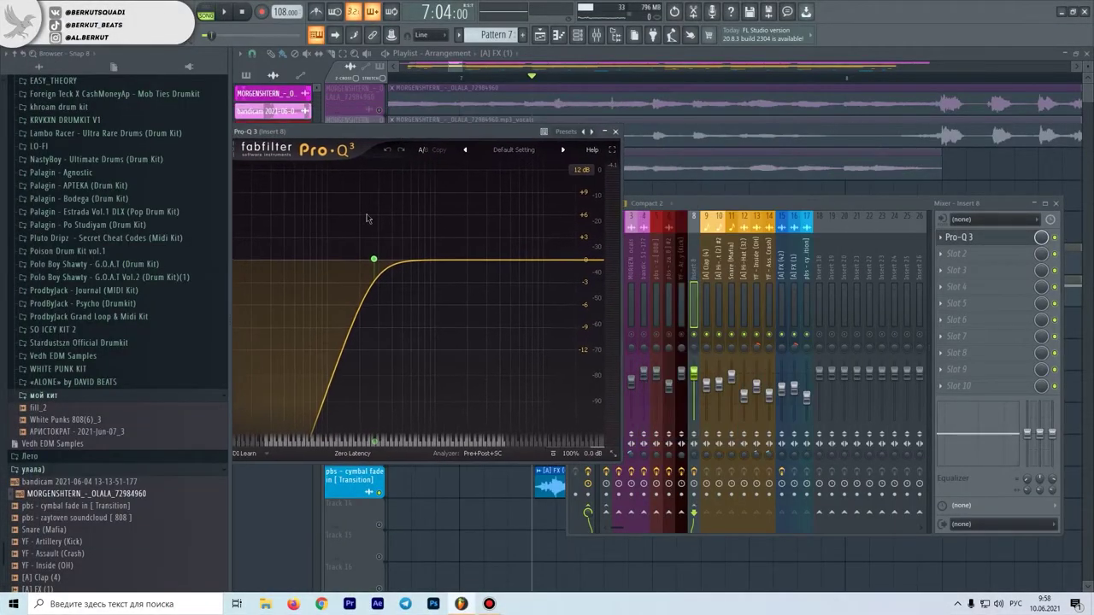
mouse_move(377, 250)
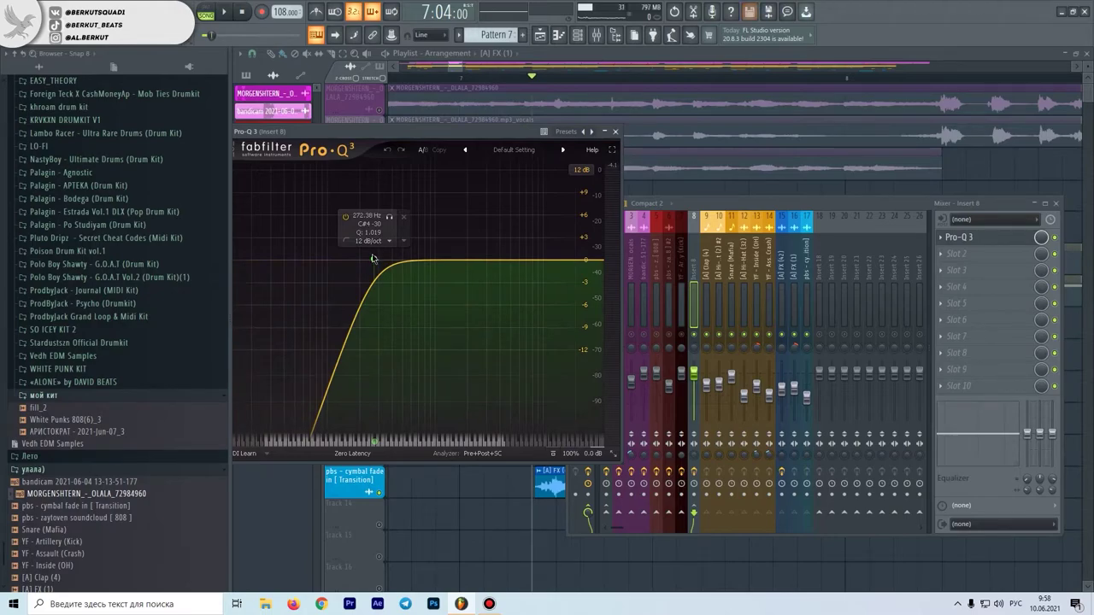